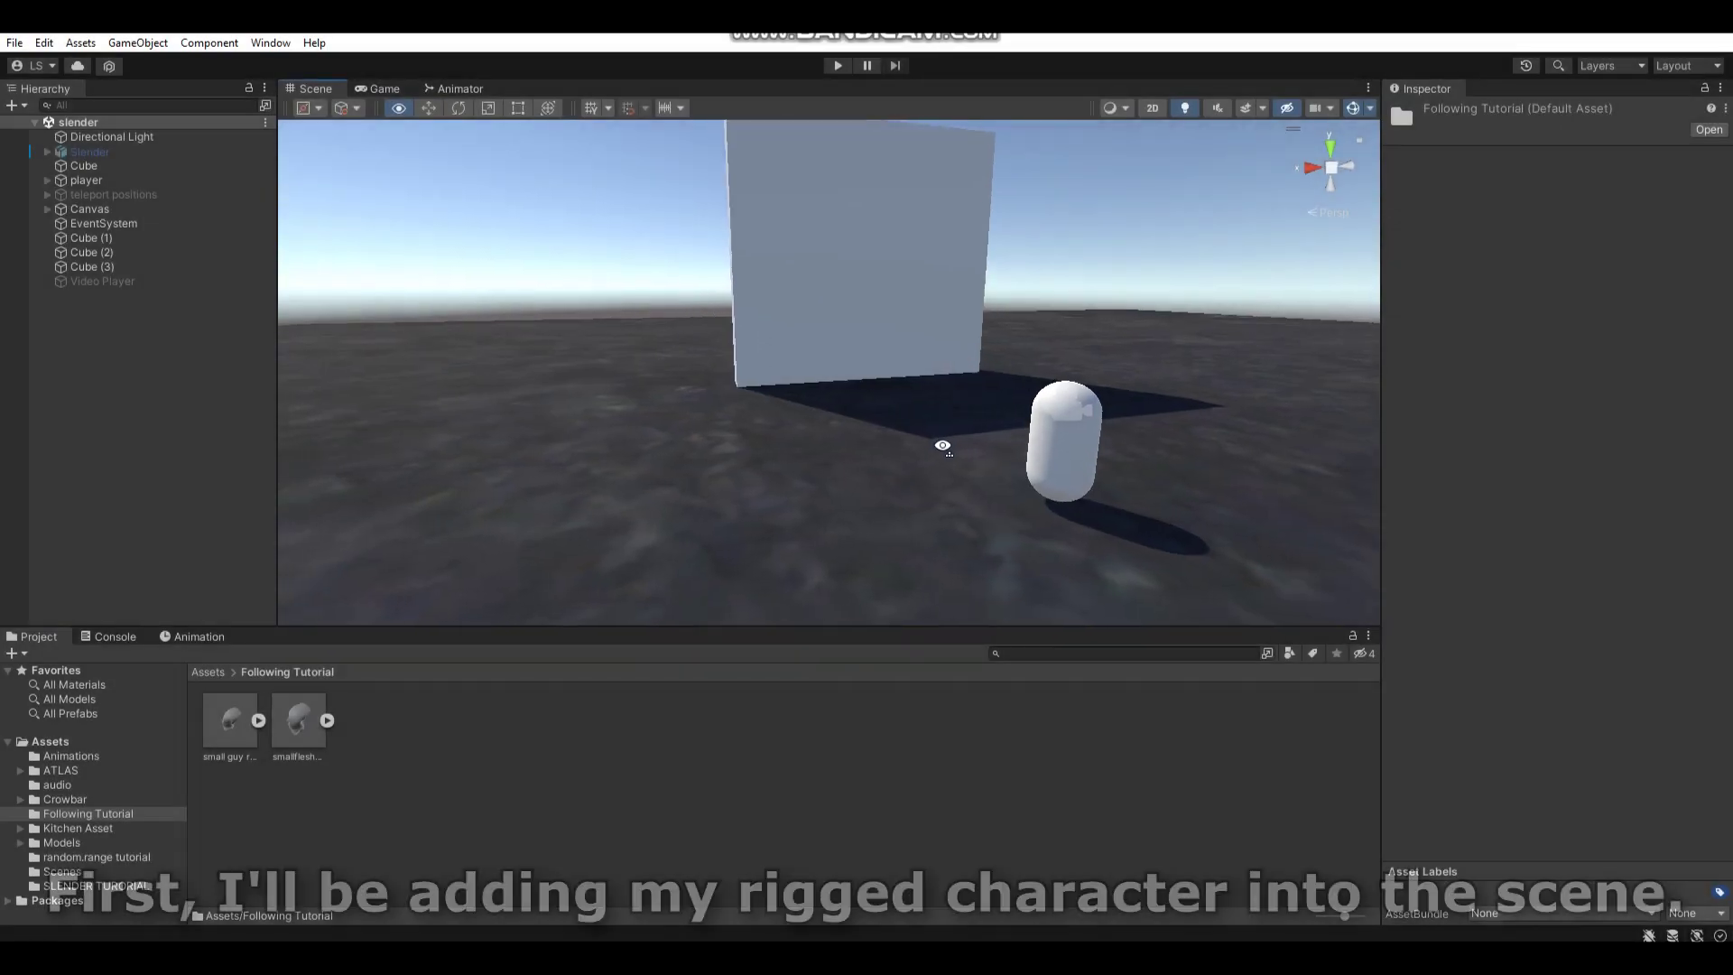
# Place the smallfleshguy rigged model into the scene and bring the view close to it.
pyautogui.moveTo(942, 446); pyautogui.dragTo(1115, 446, button='right')
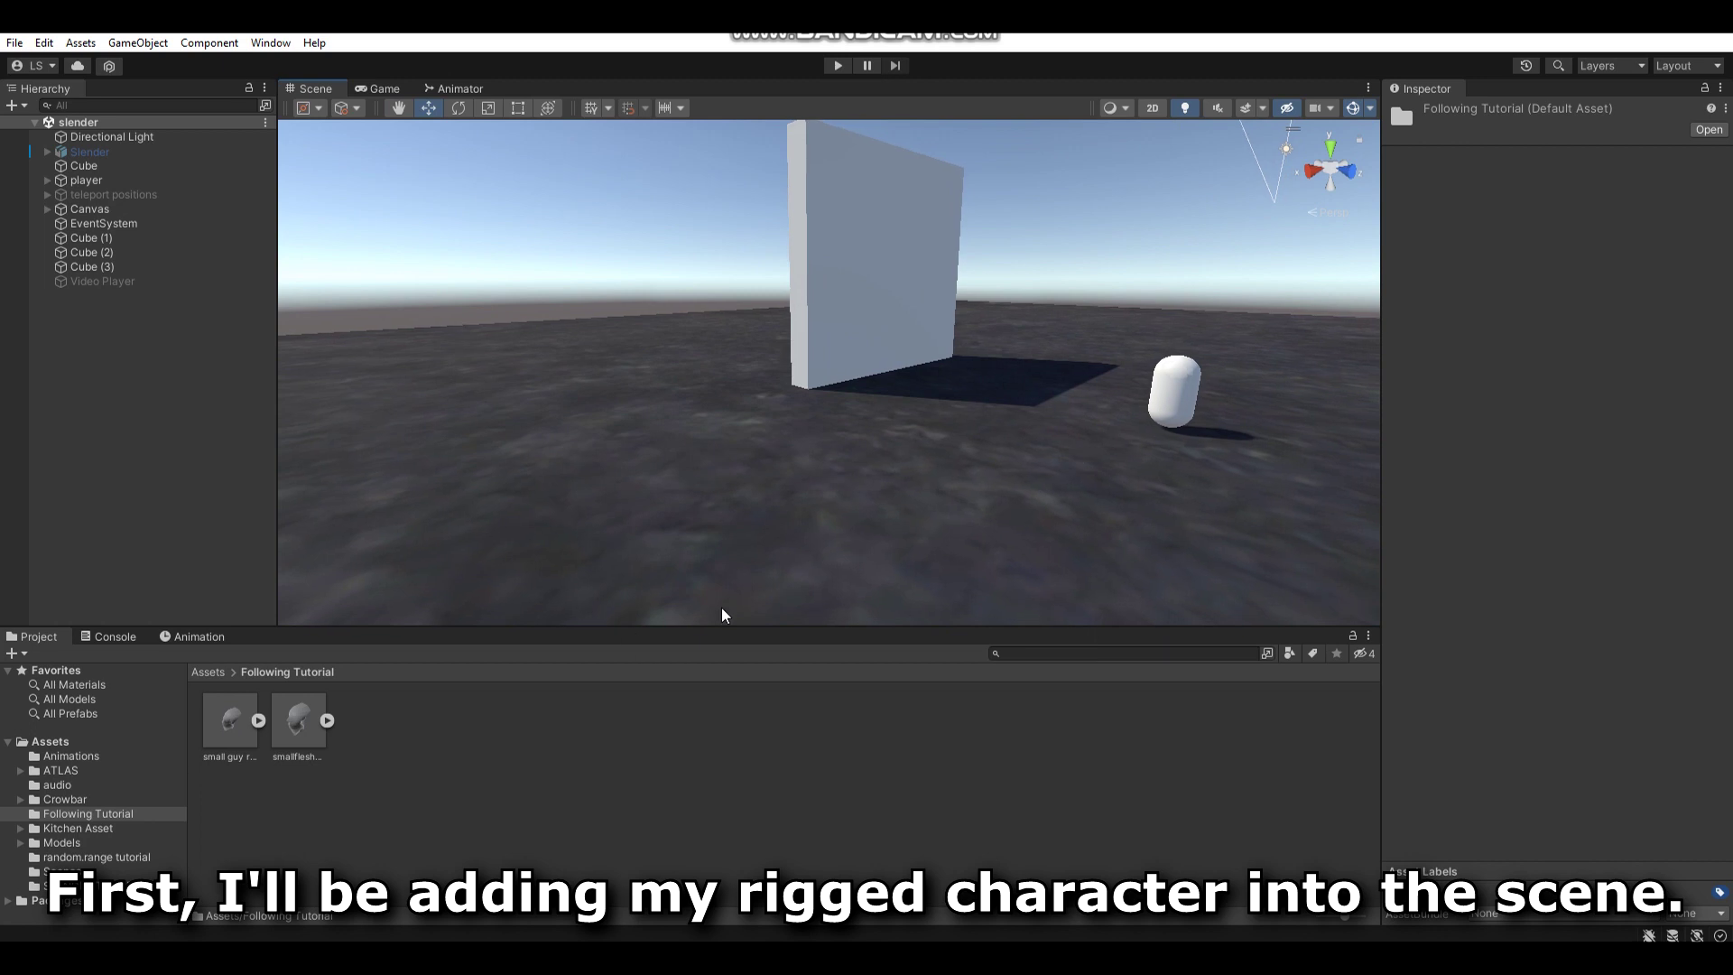
pyautogui.click(289, 733)
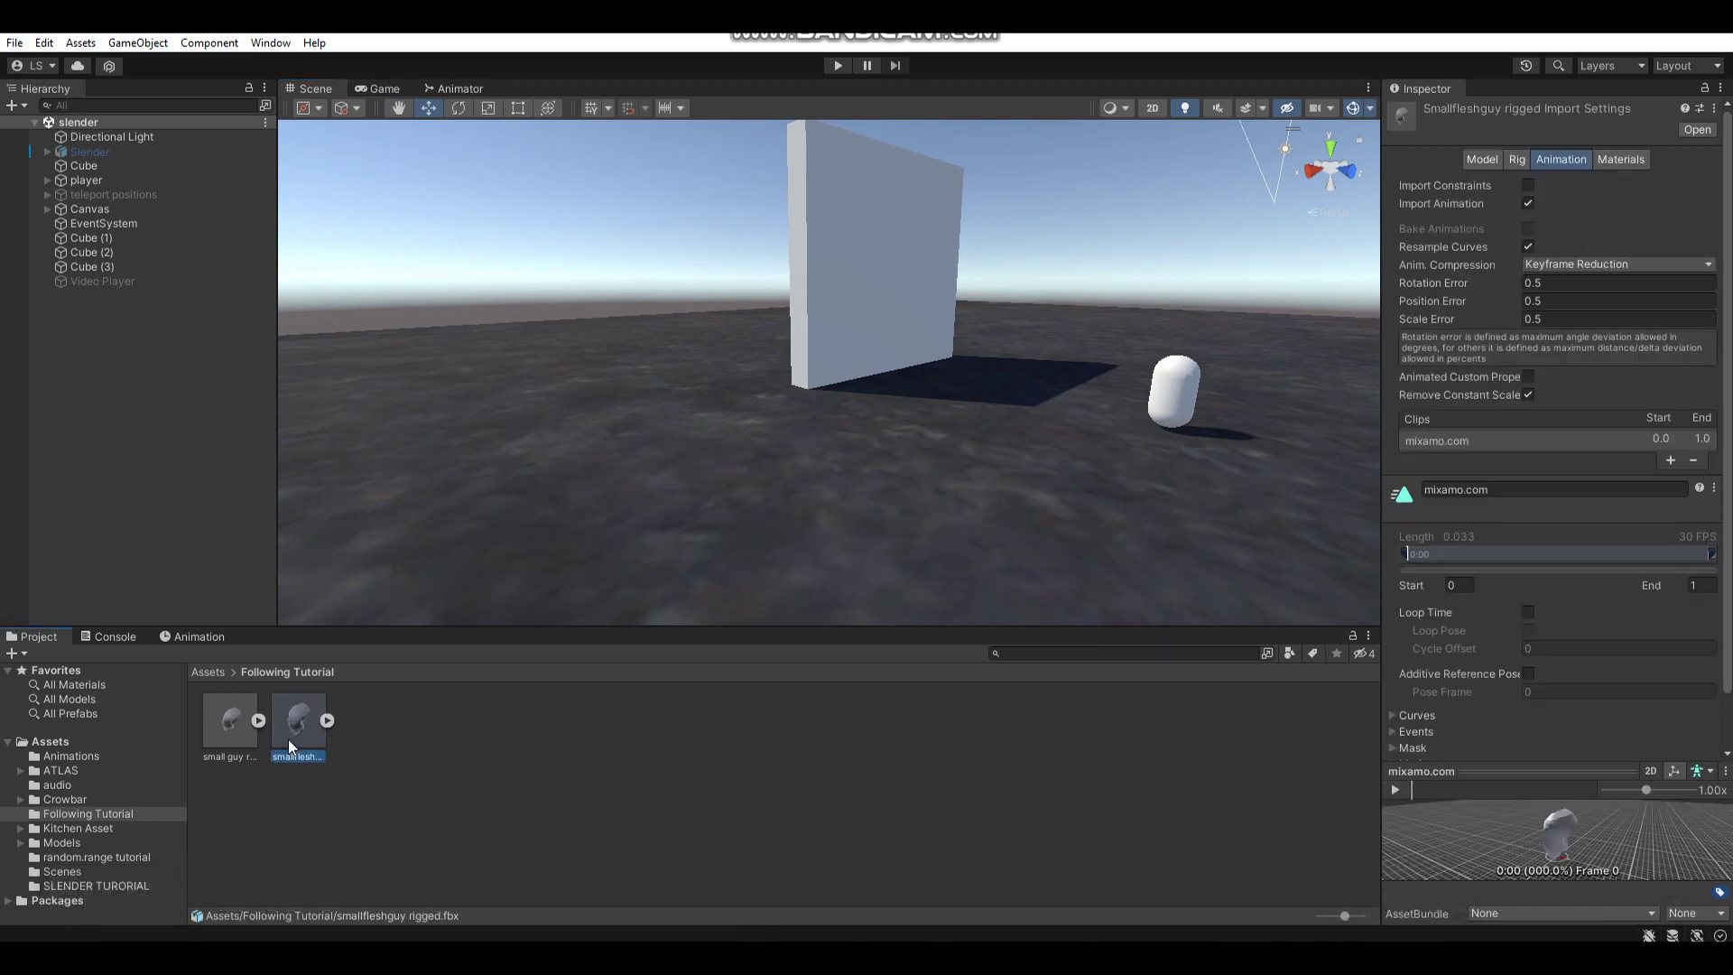
pyautogui.moveTo(289, 739); pyautogui.dragTo(765, 480)
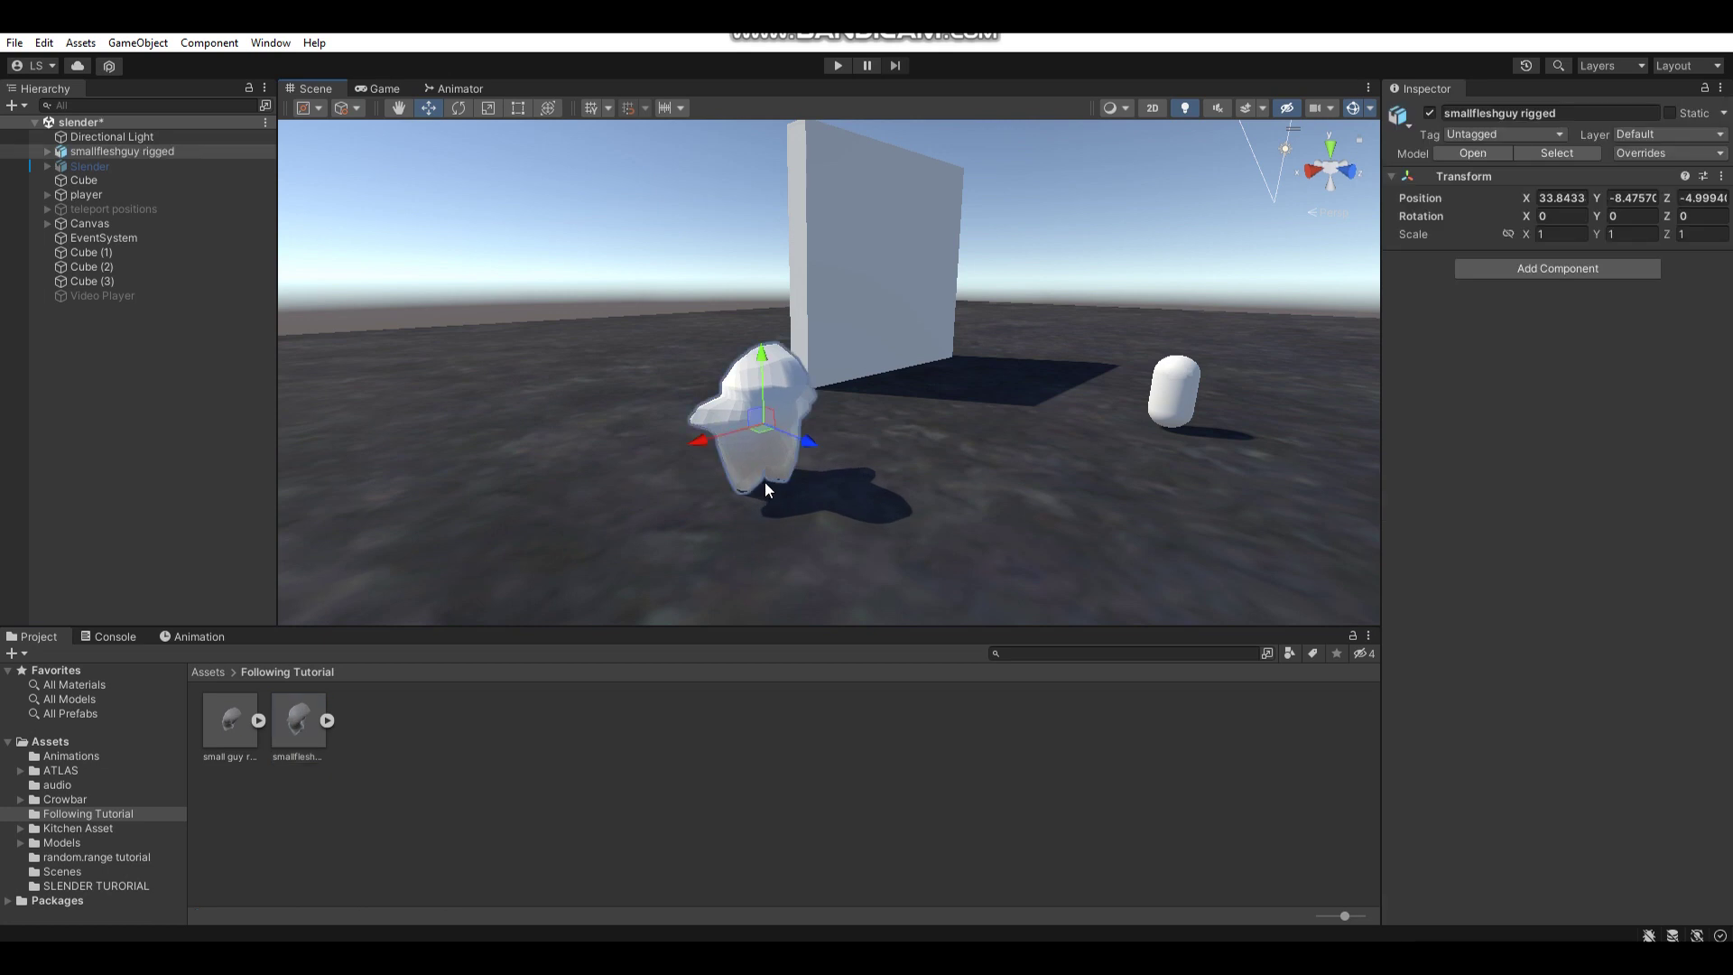
pyautogui.moveTo(766, 480); pyautogui.dragTo(560, 459, button='right')
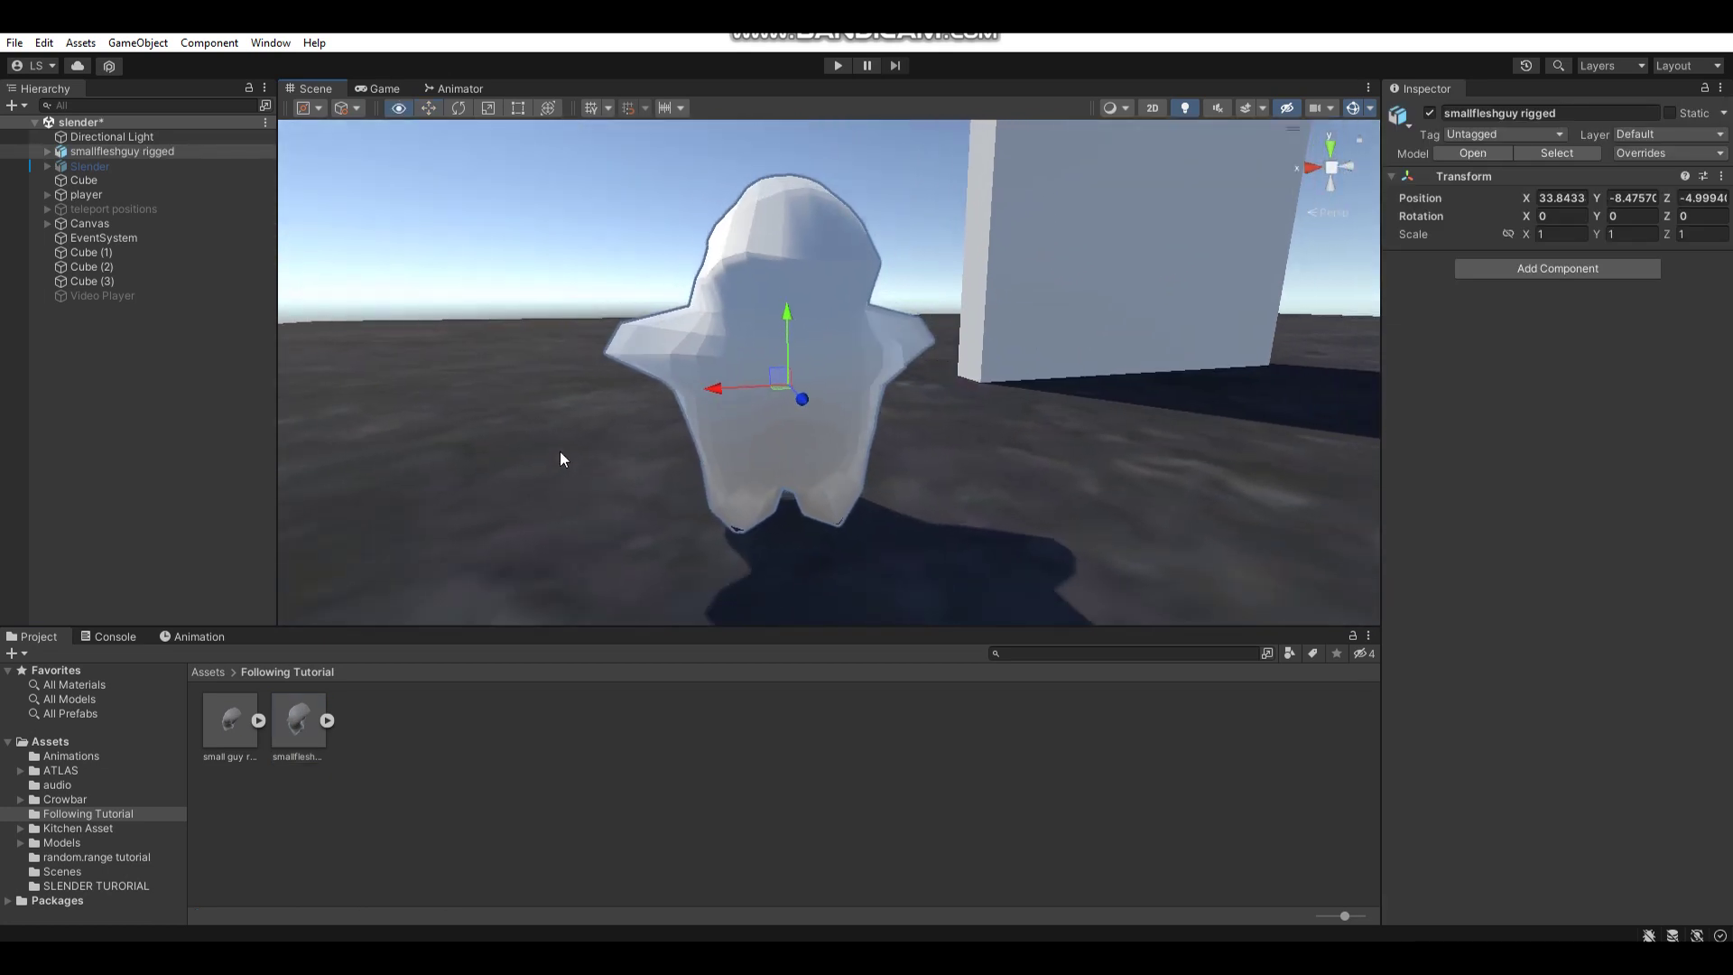
# Set the model's Transform Scale X, Y and Z to 0.5.
pyautogui.click(1549, 235)
pyautogui.press('BackSpace')
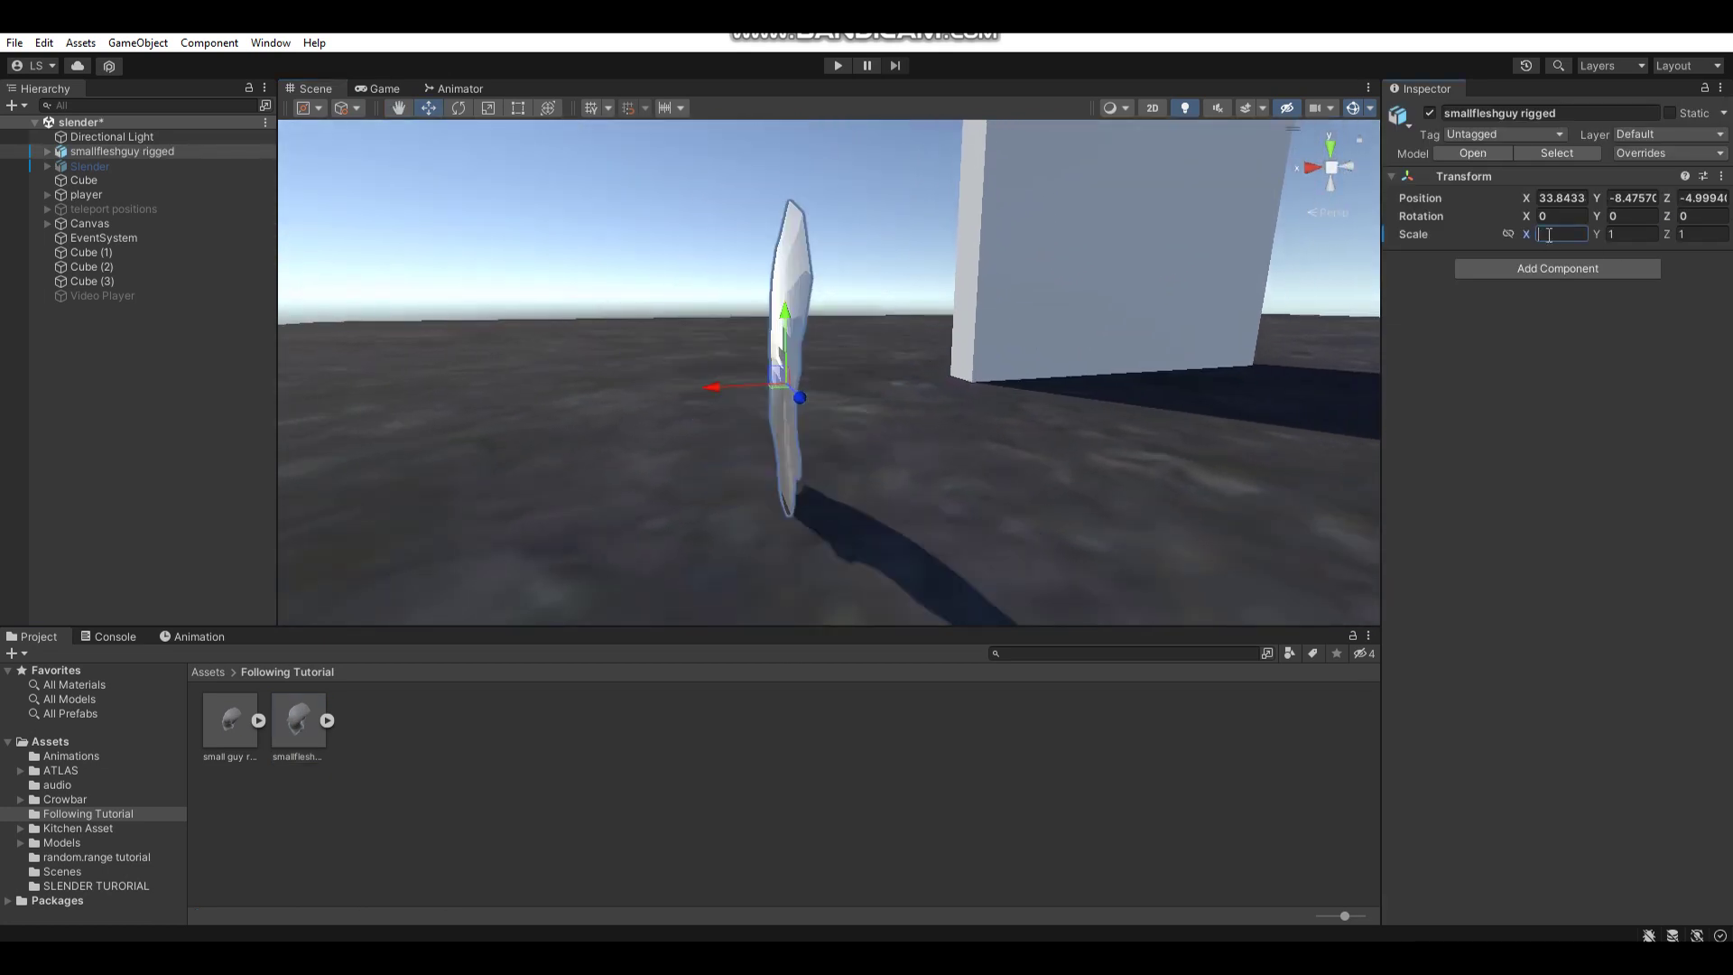
pyautogui.write('0.5')
pyautogui.click(1634, 236)
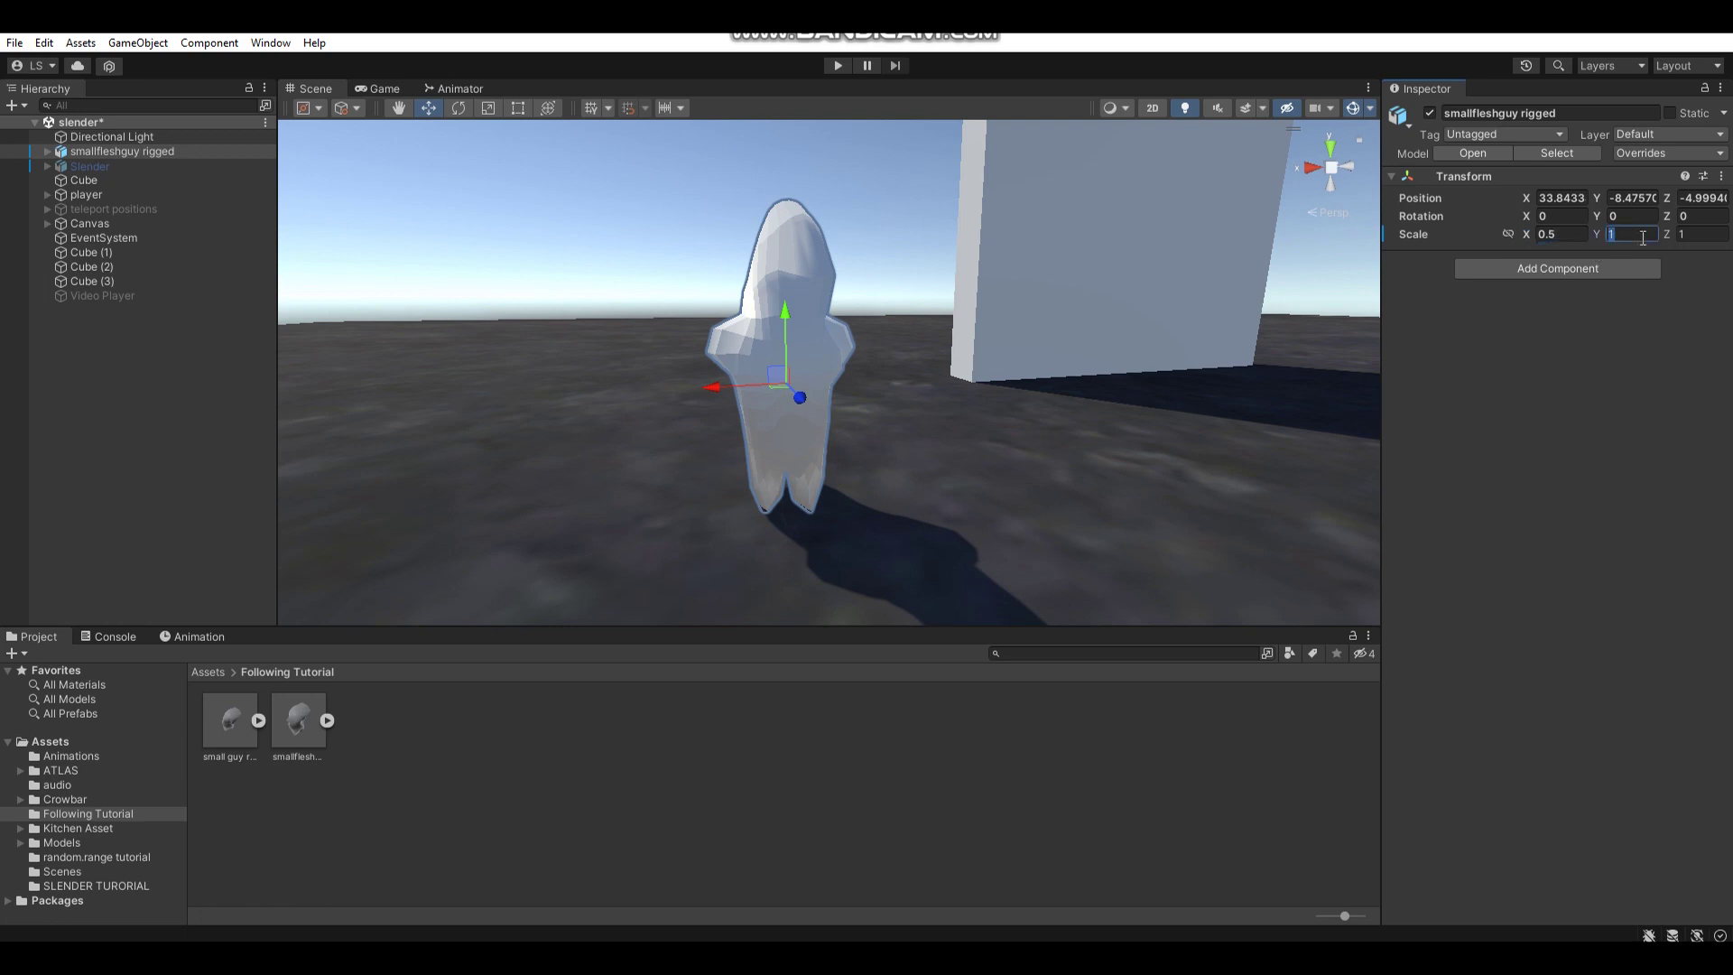
pyautogui.press('BackSpace')
pyautogui.write('5')
pyautogui.click(1701, 235)
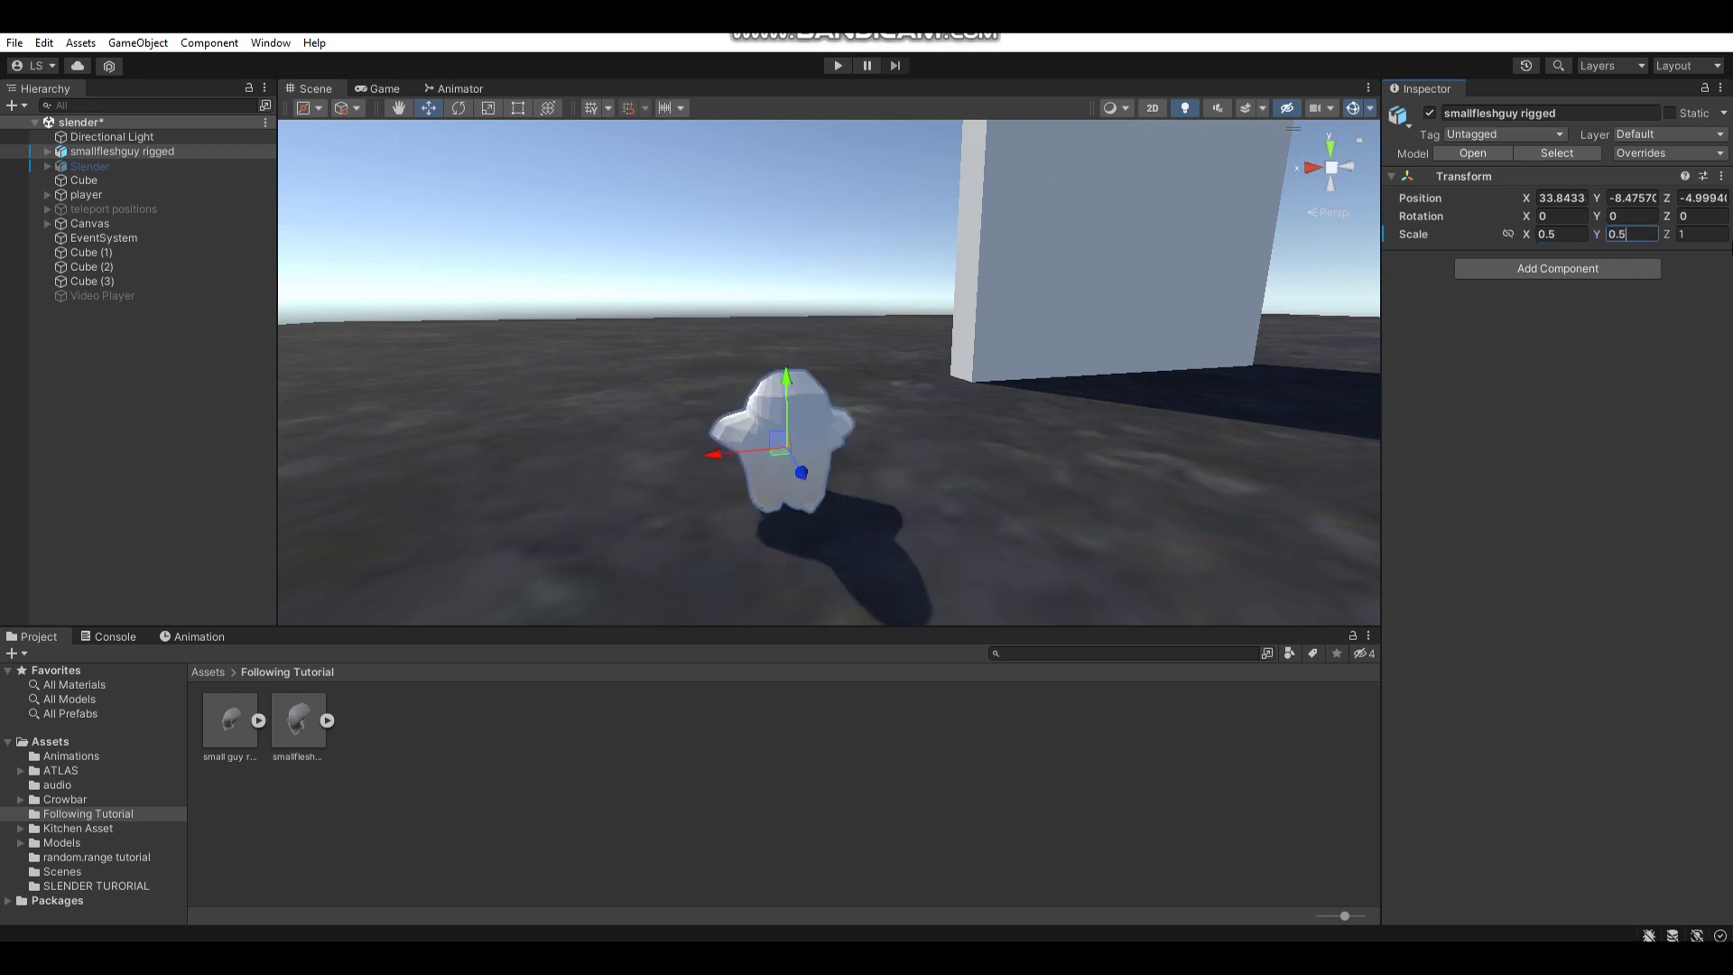
pyautogui.press('BackSpace')
pyautogui.write('0.5')
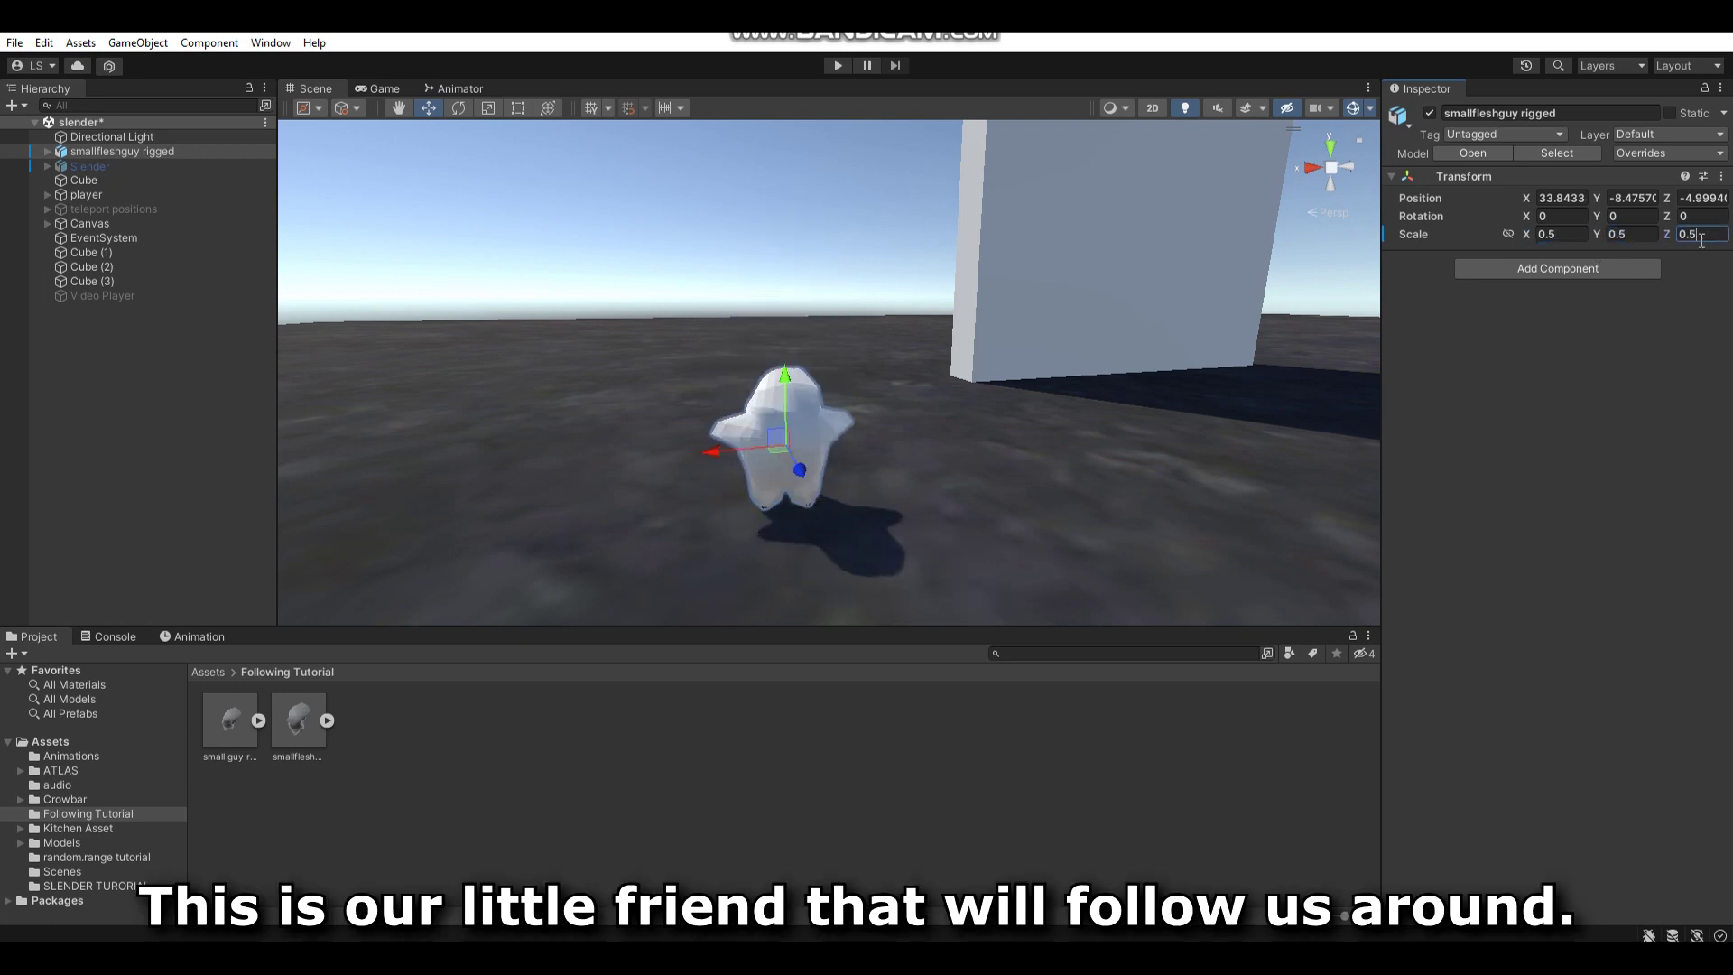
pyautogui.moveTo(930, 343)
pyautogui.mouseDown(button='right')
pyautogui.moveTo(985, 395)
pyautogui.moveTo(1159, 372)
pyautogui.mouseUp(button='right')
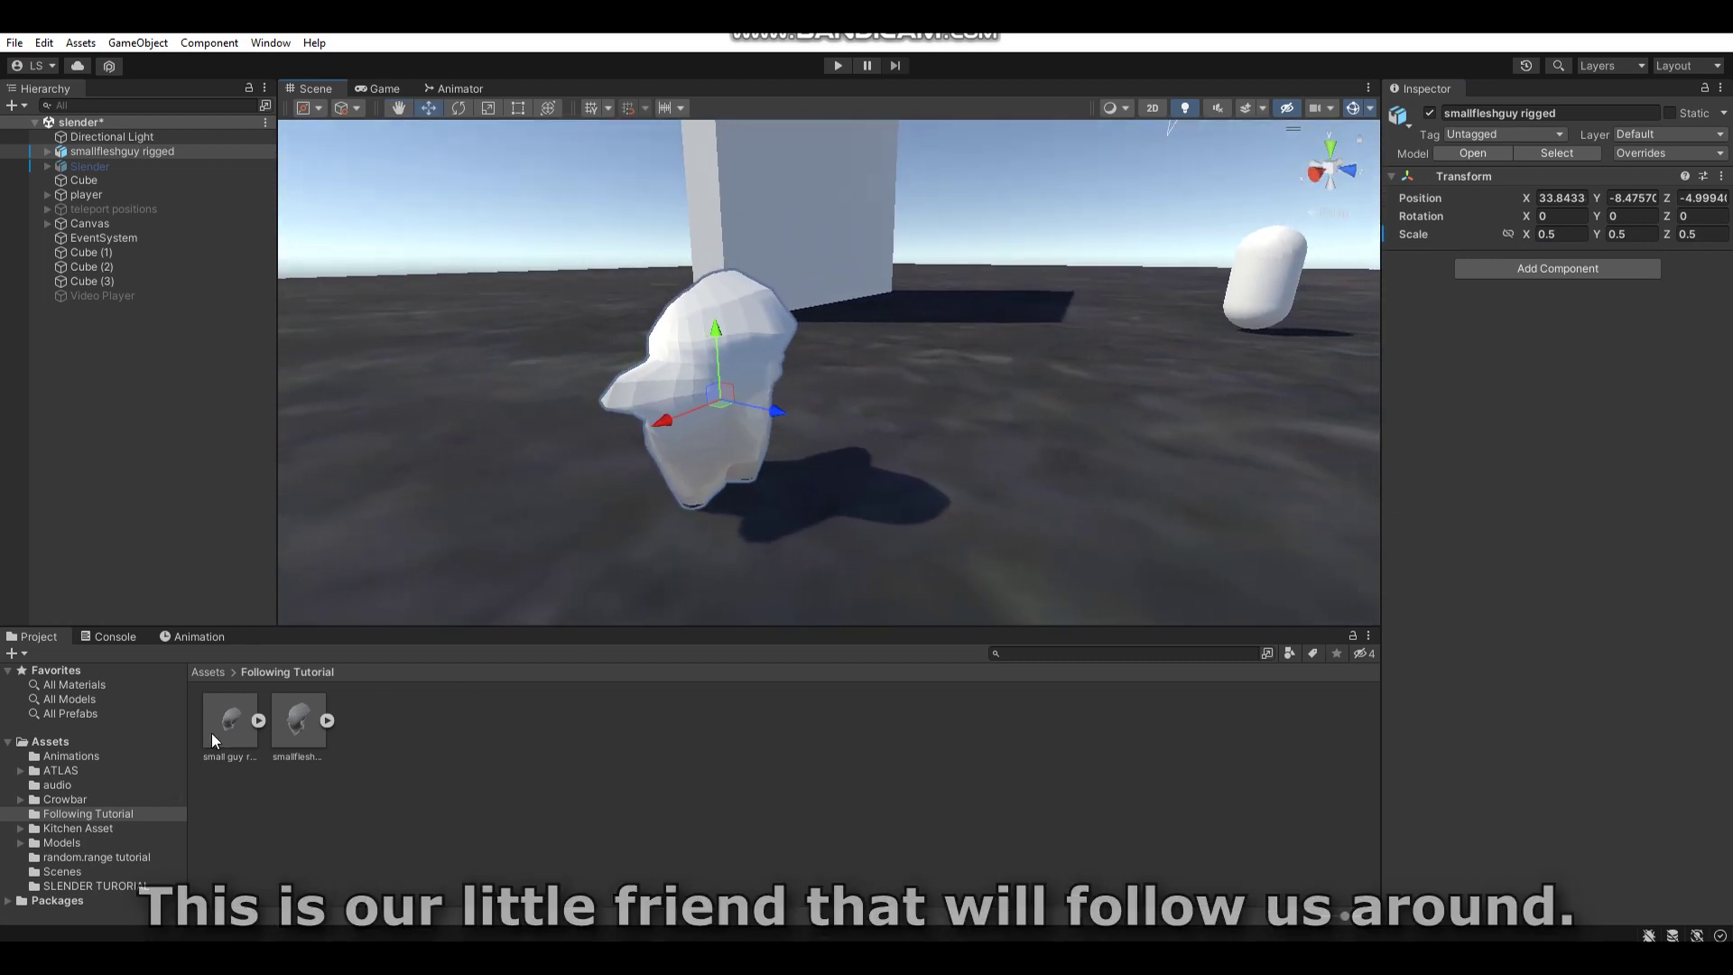
# Duplicate the model's mixamo.com animation clip and rename the copy to jog.
pyautogui.click(258, 720)
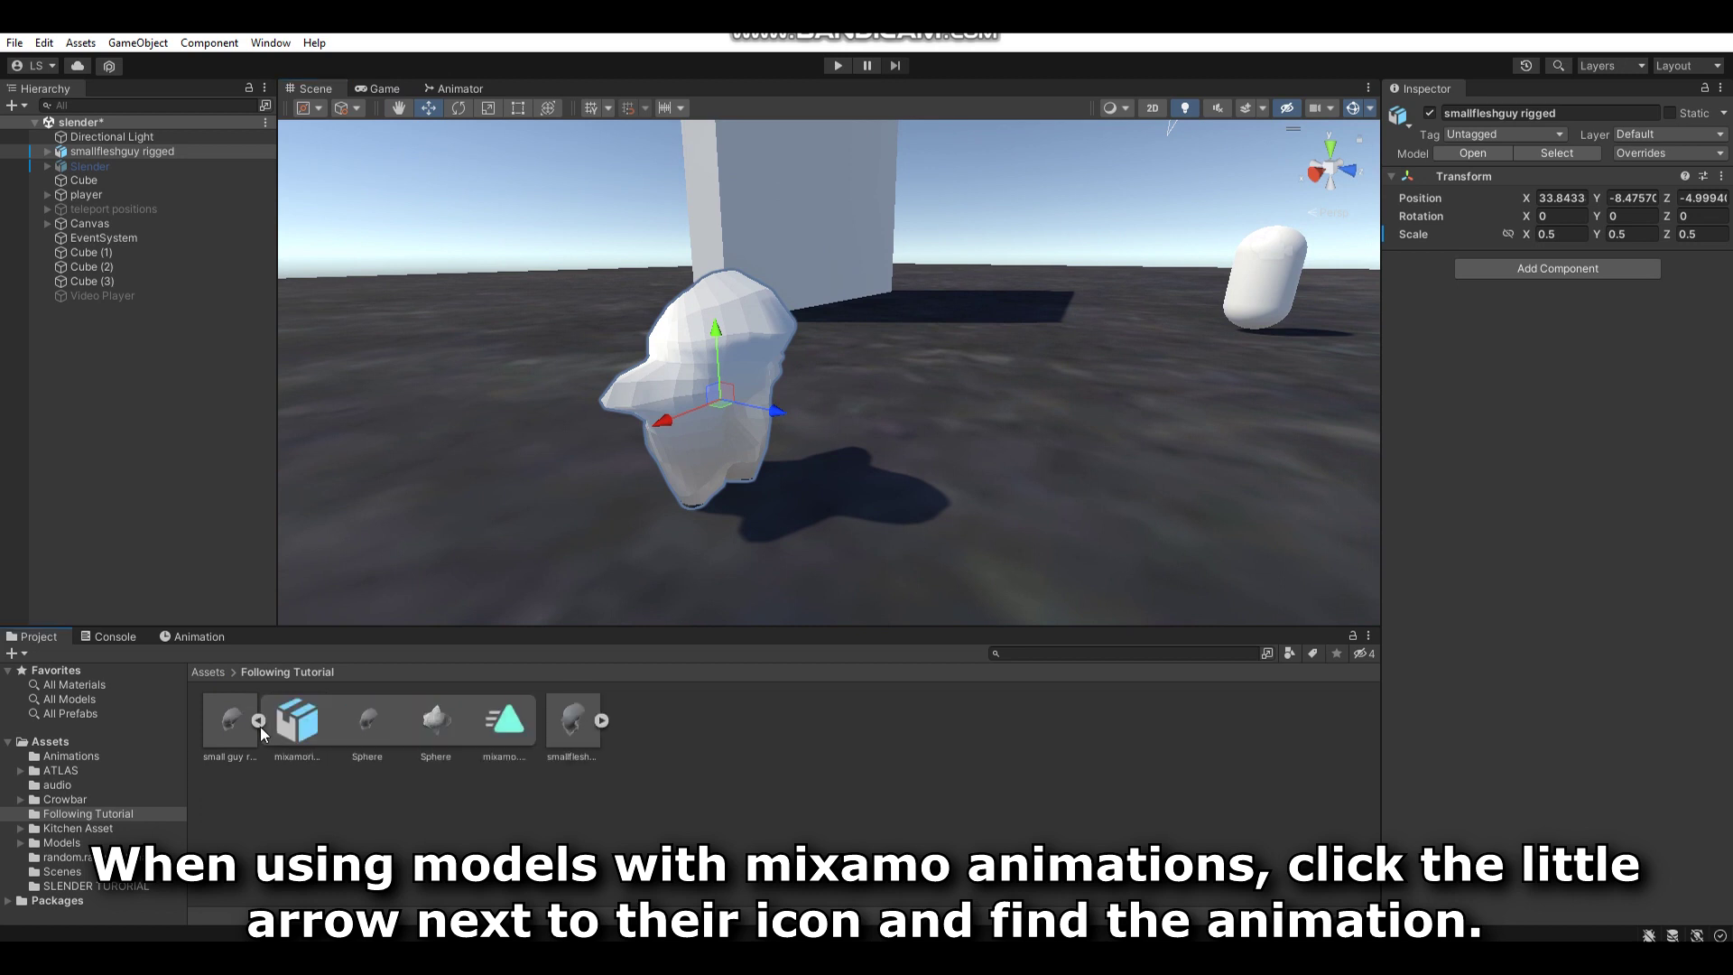
pyautogui.click(522, 726)
pyautogui.hotkey('ctrl', 'd')
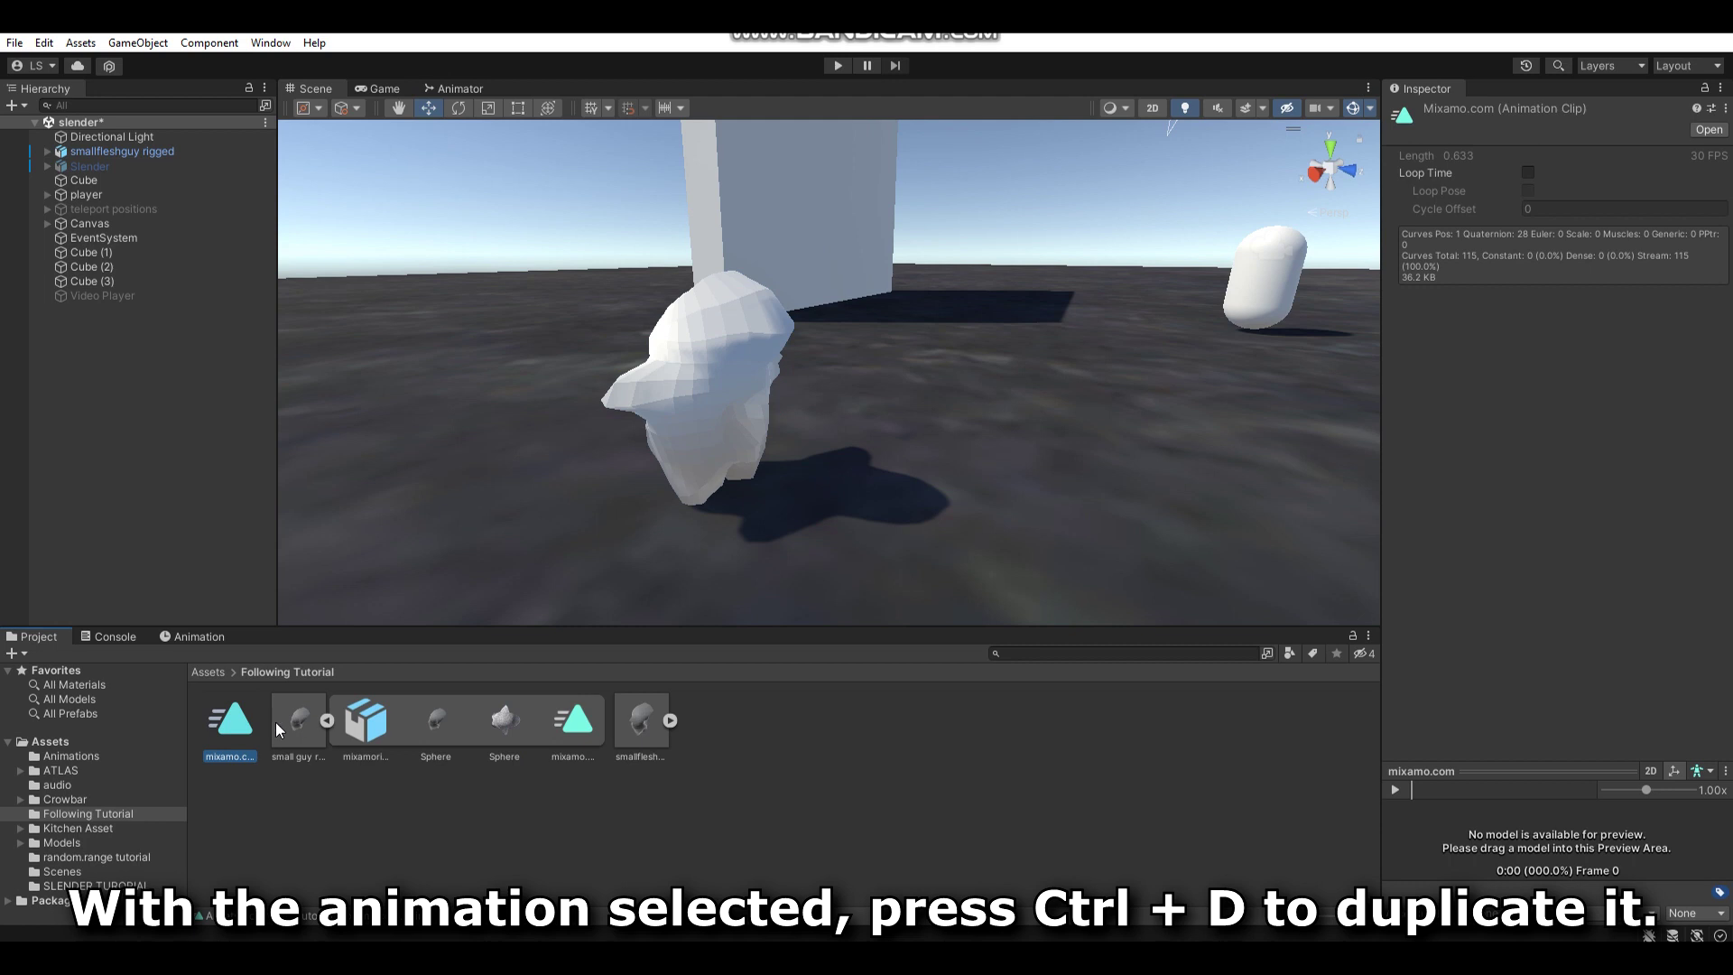
pyautogui.click(327, 722)
pyautogui.rightClick(246, 727)
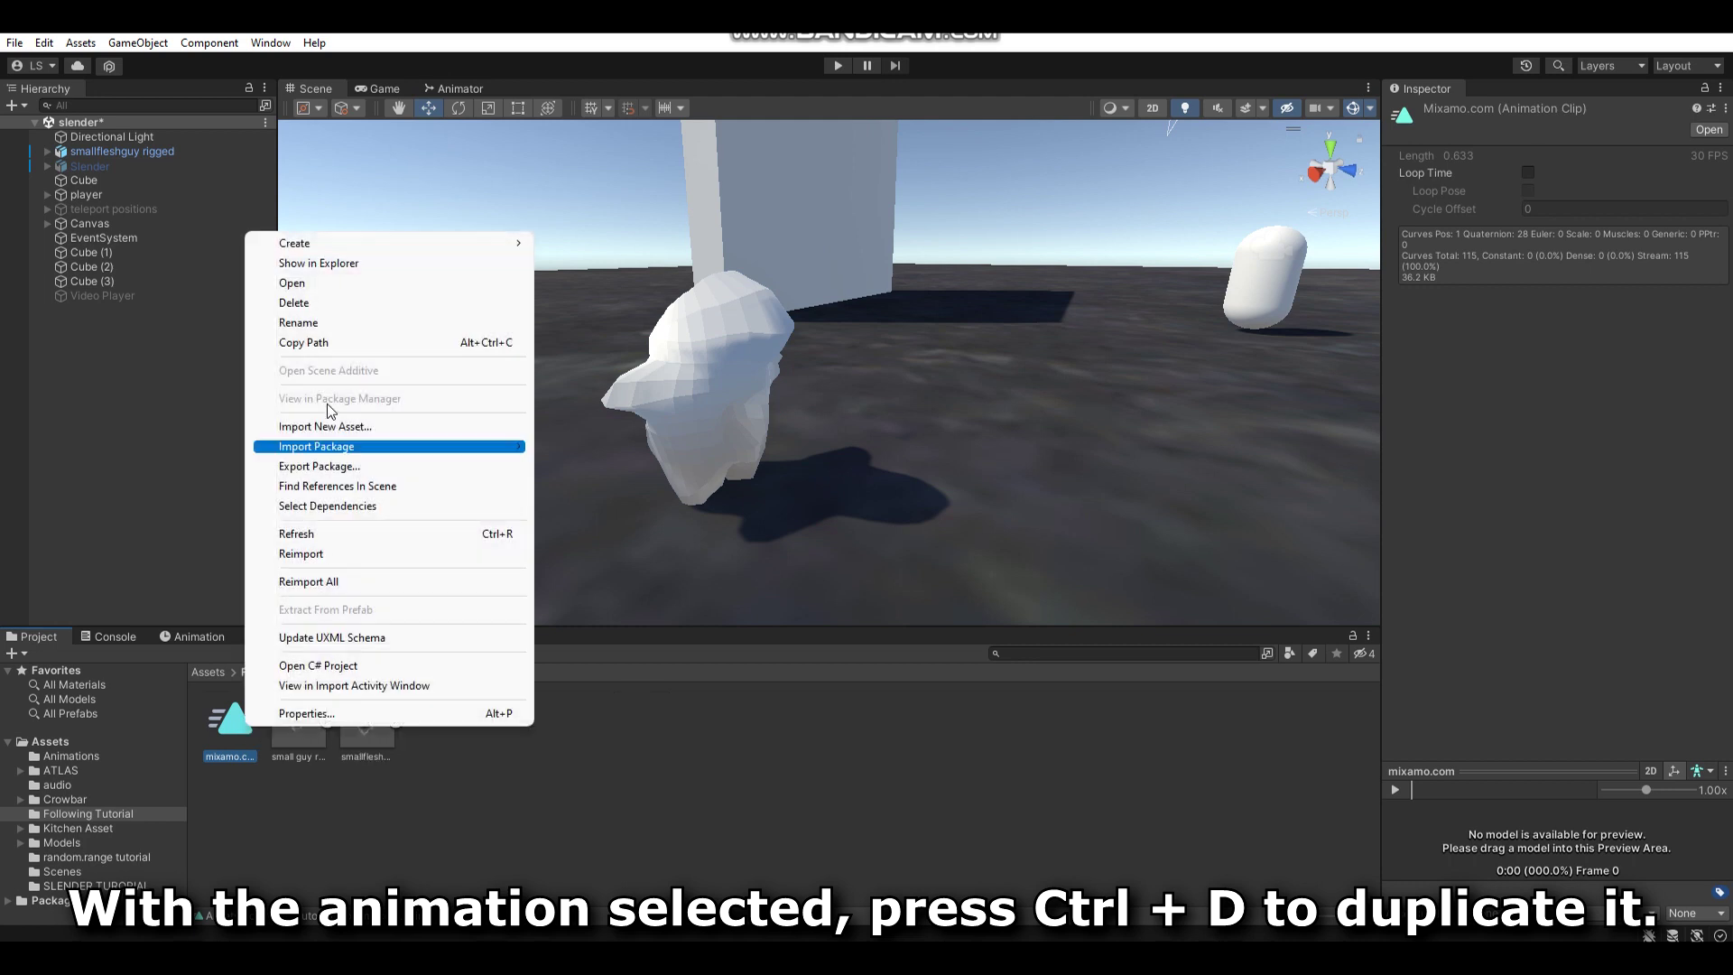
pyautogui.click(361, 329)
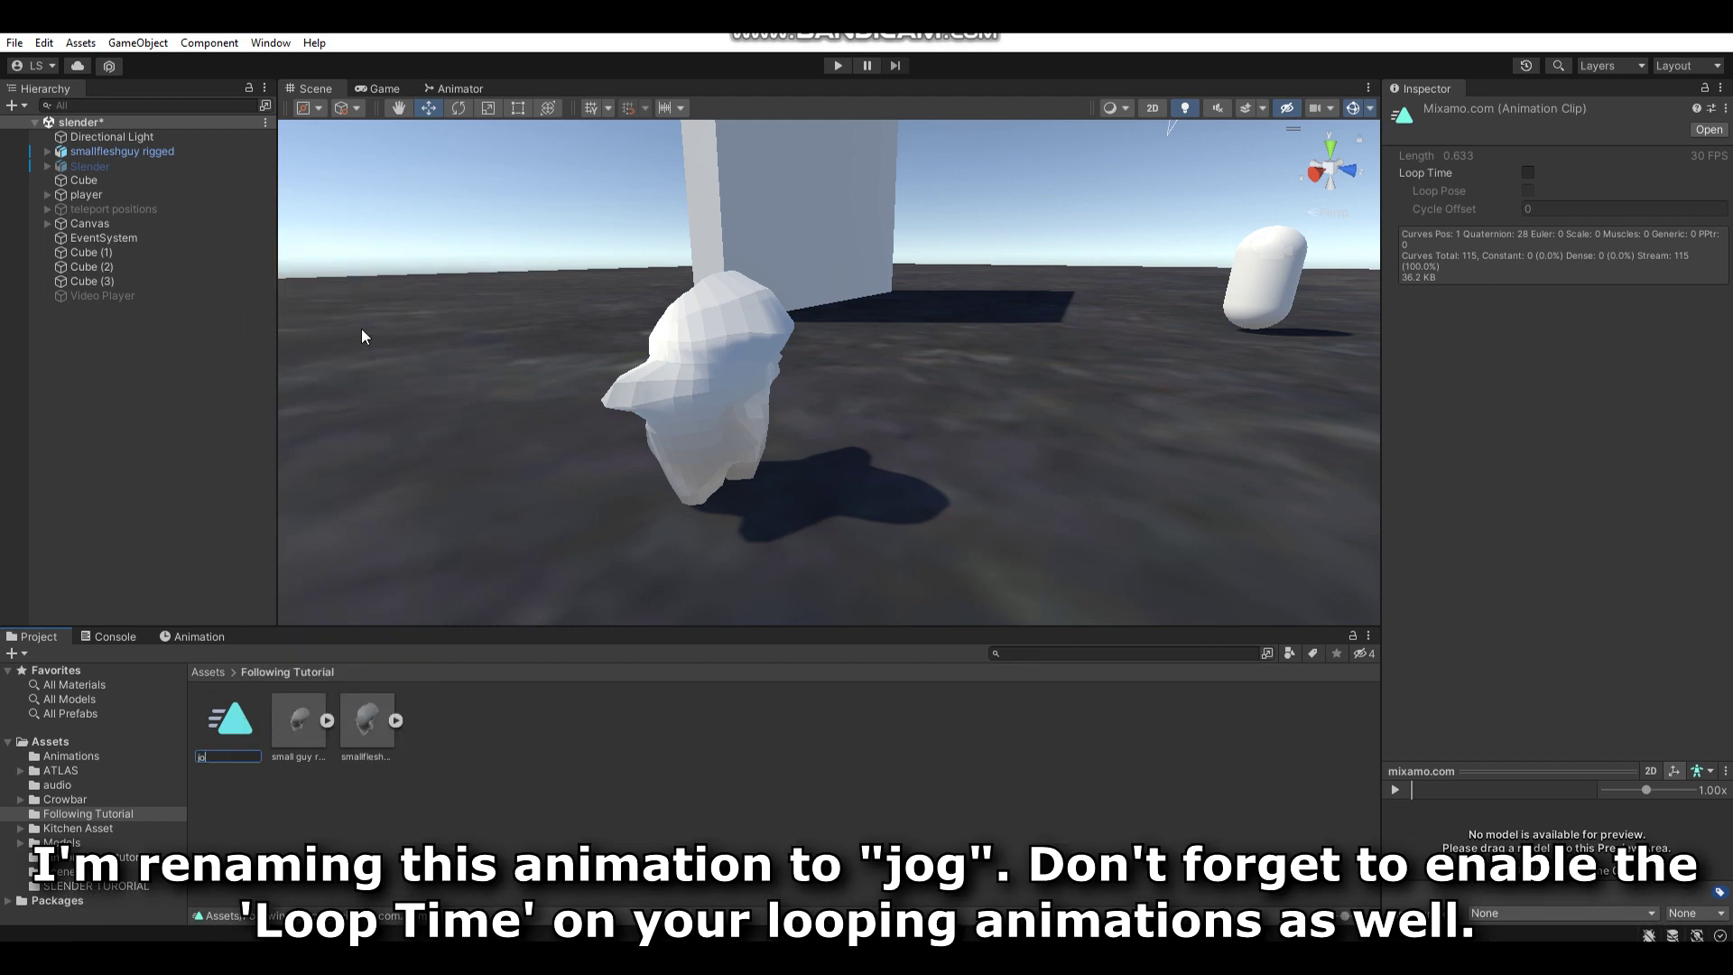
pyautogui.write('g')
pyautogui.press('Return')
# Add the jog clip to the companion so it gets an Animator with its own controller.
pyautogui.moveTo(901, 437); pyautogui.dragTo(782, 440, button='right')
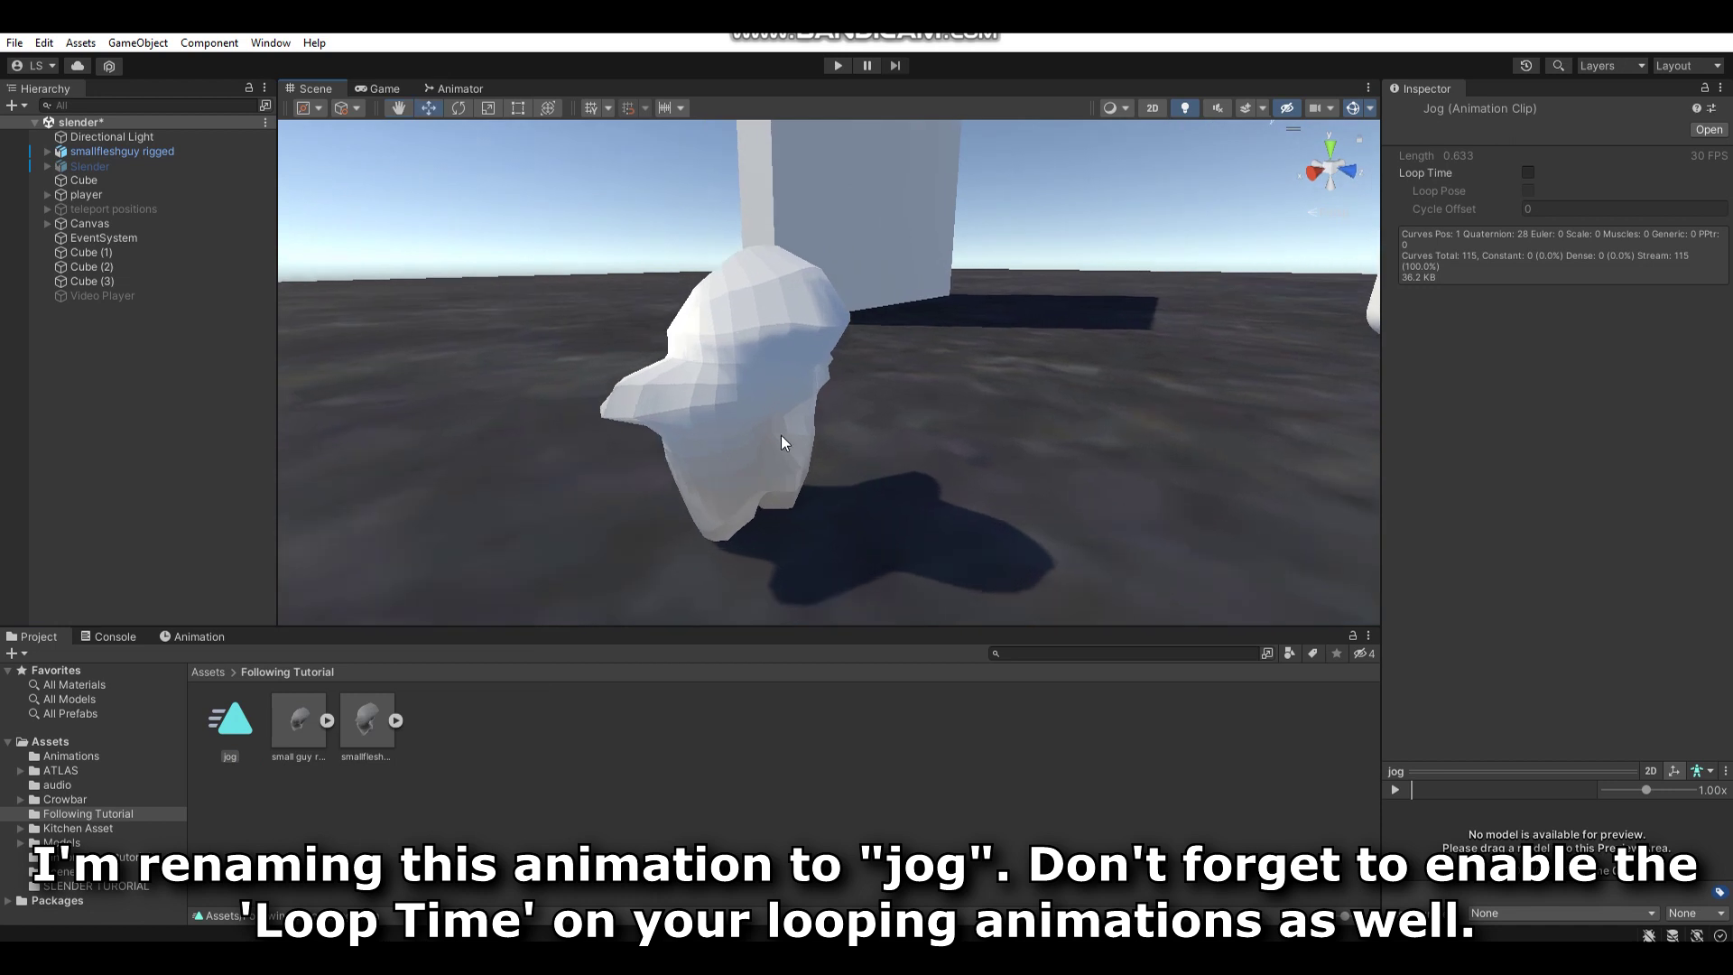
pyautogui.click(719, 391)
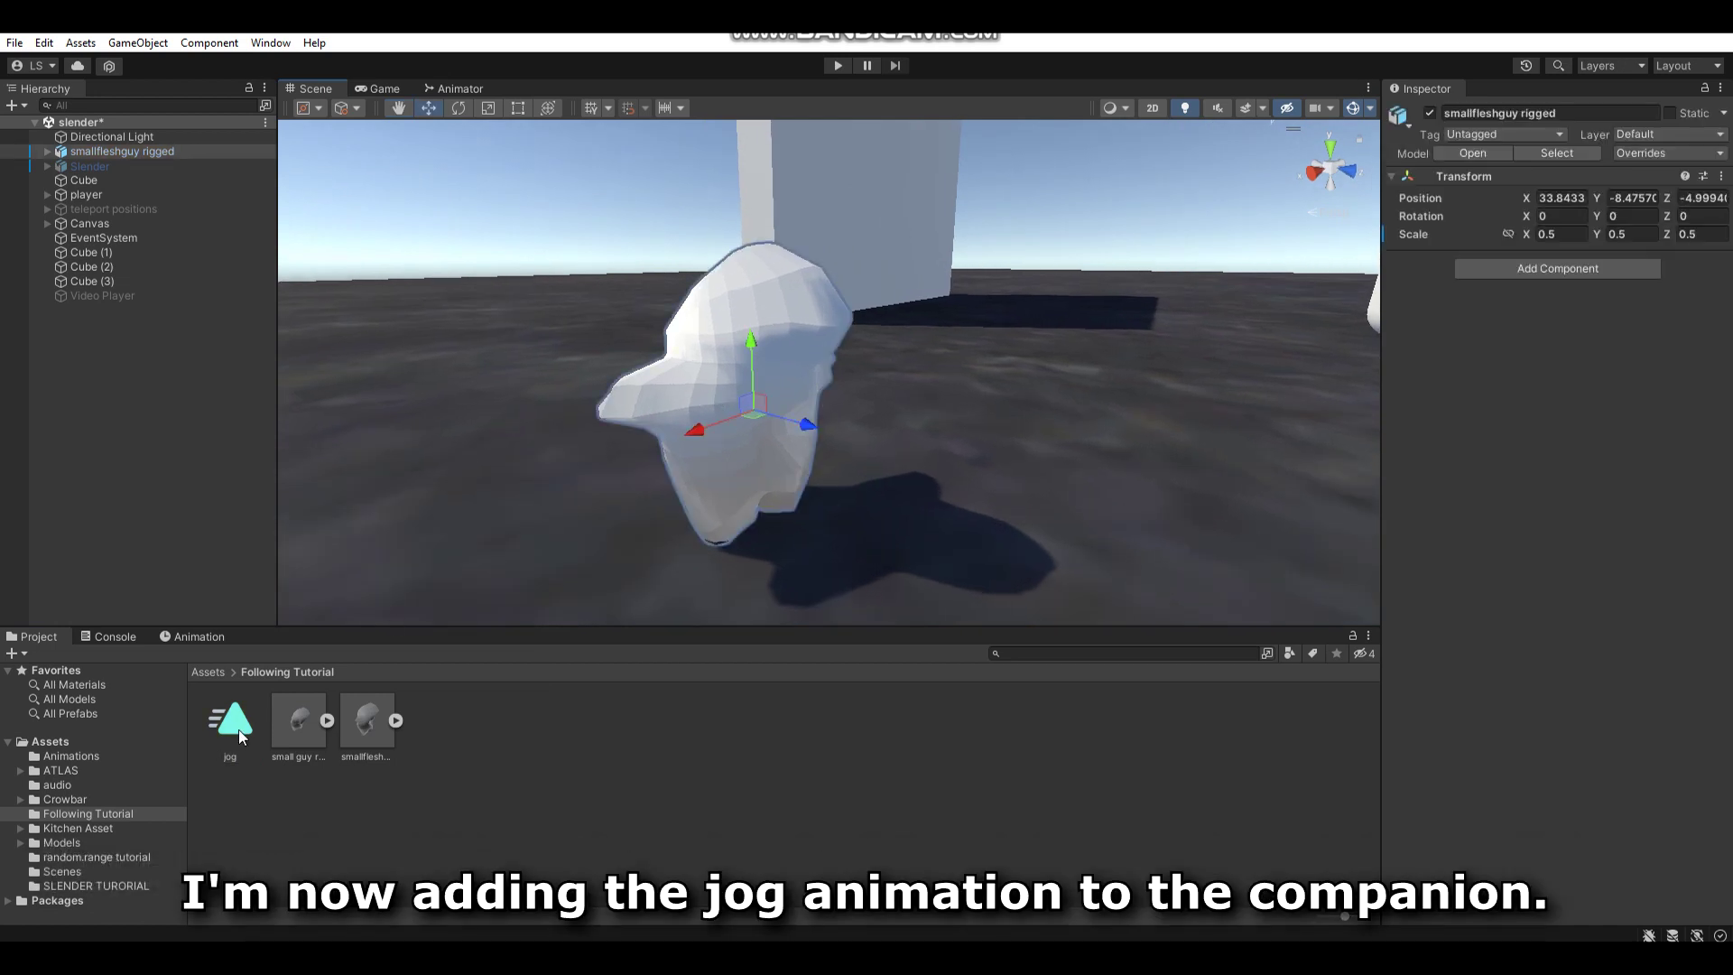
pyautogui.moveTo(238, 729); pyautogui.dragTo(1430, 730)
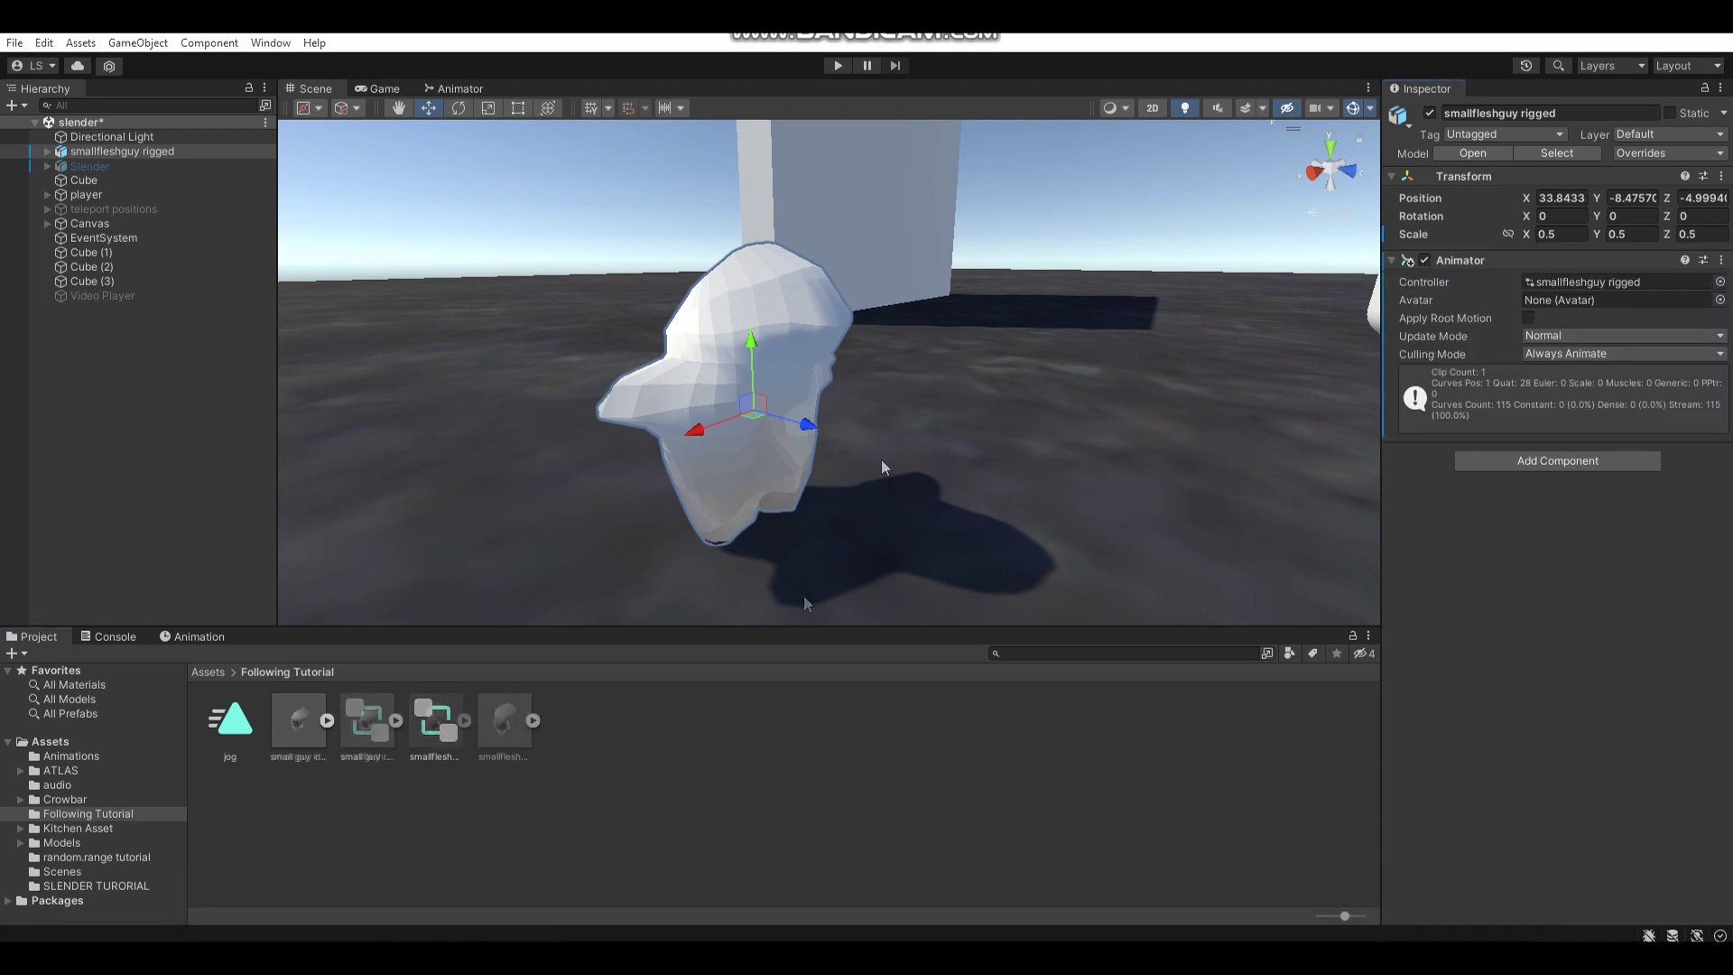
pyautogui.keyDown('alt'); pyautogui.moveTo(984, 433); pyautogui.dragTo(892, 448); pyautogui.keyUp('alt')
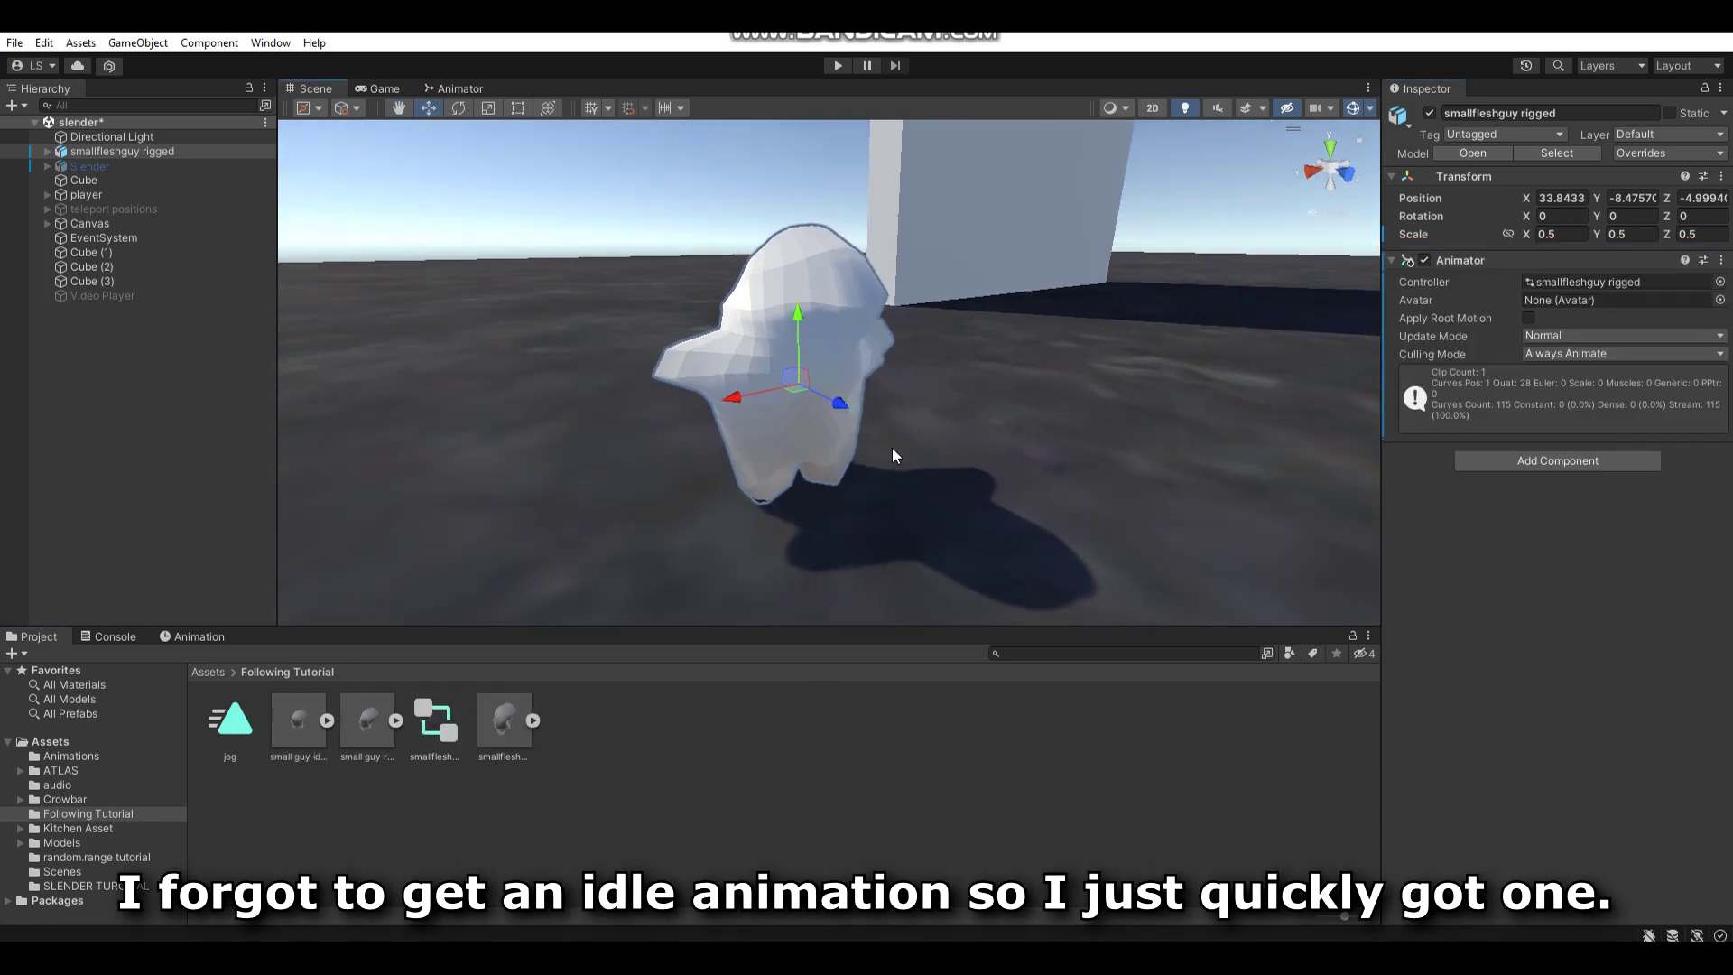
# Duplicate the idle model's mixamo.com clip and rename the copy to idle.
pyautogui.click(329, 721)
pyautogui.click(582, 722)
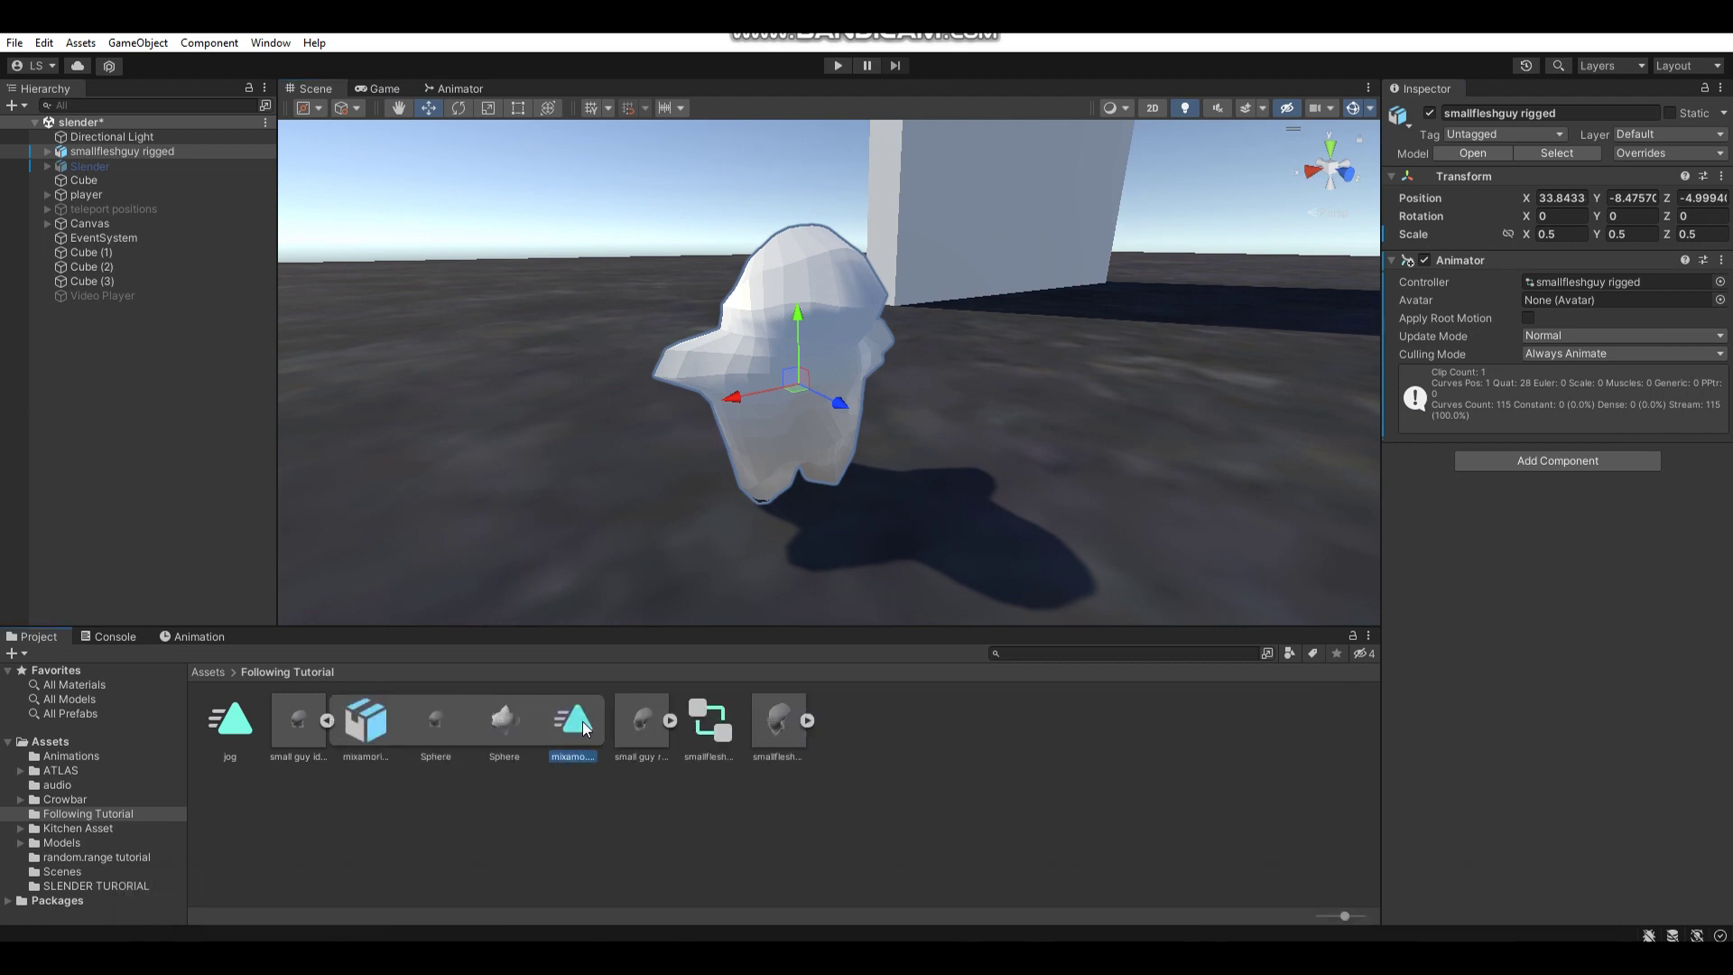
pyautogui.hotkey('ctrl', 'd')
pyautogui.click(395, 720)
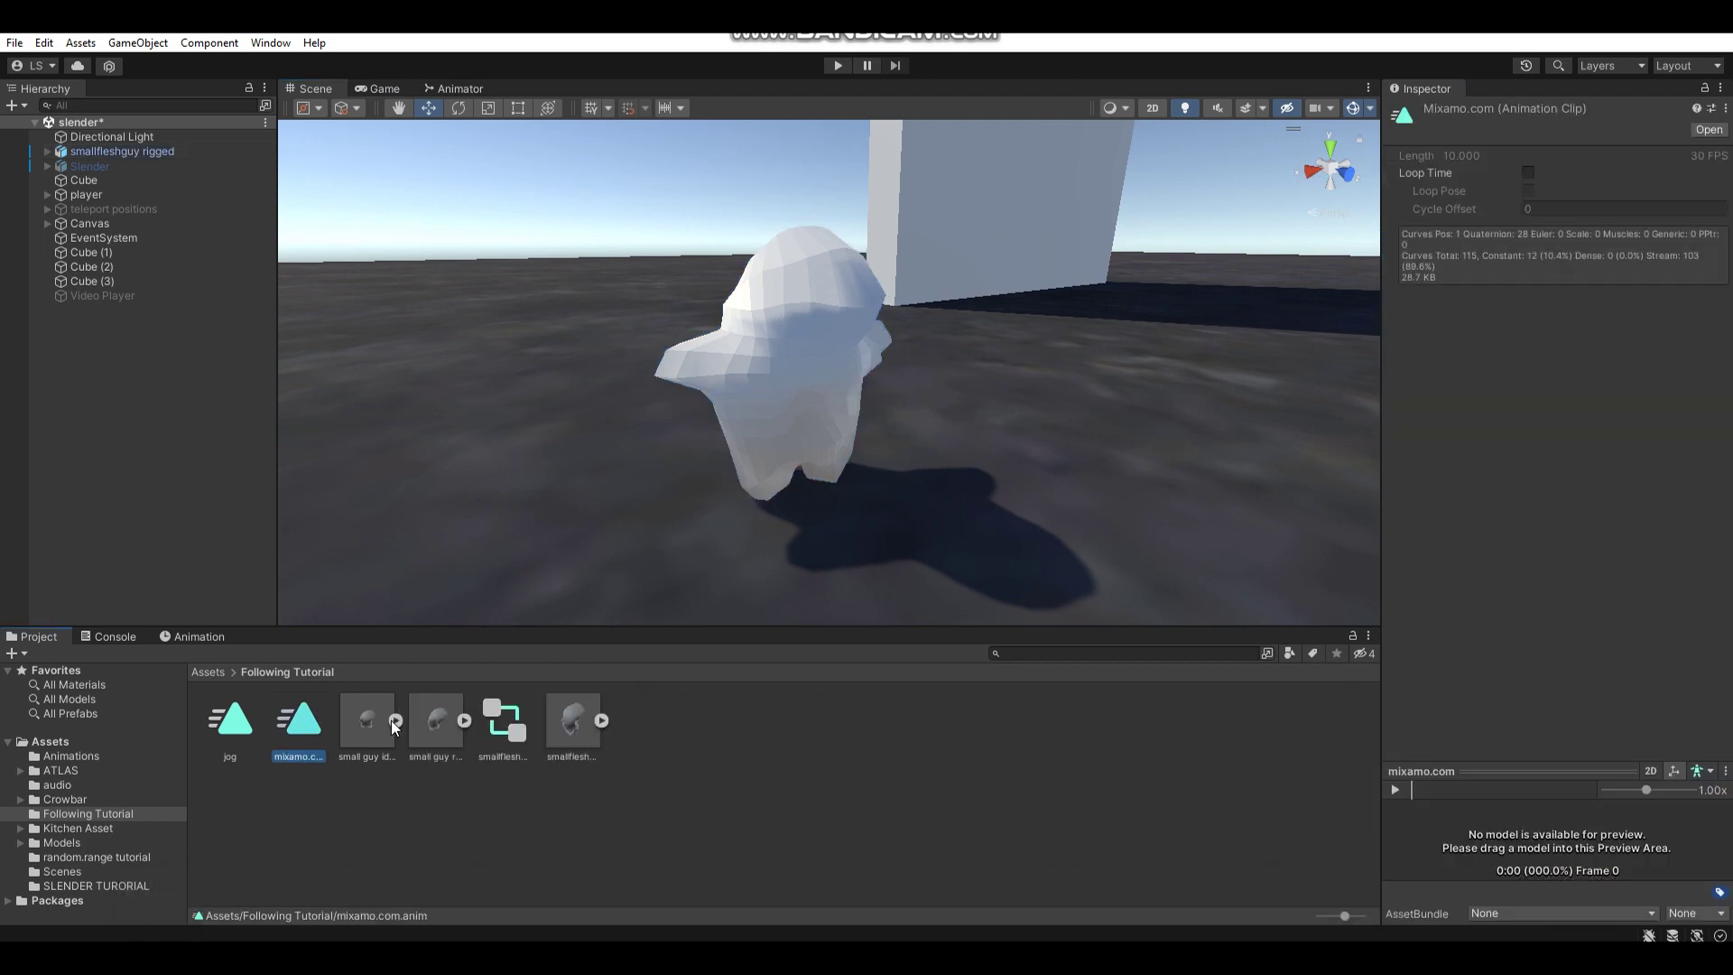
pyautogui.rightClick(291, 730)
pyautogui.click(397, 327)
pyautogui.write('idle')
pyautogui.press('Return')
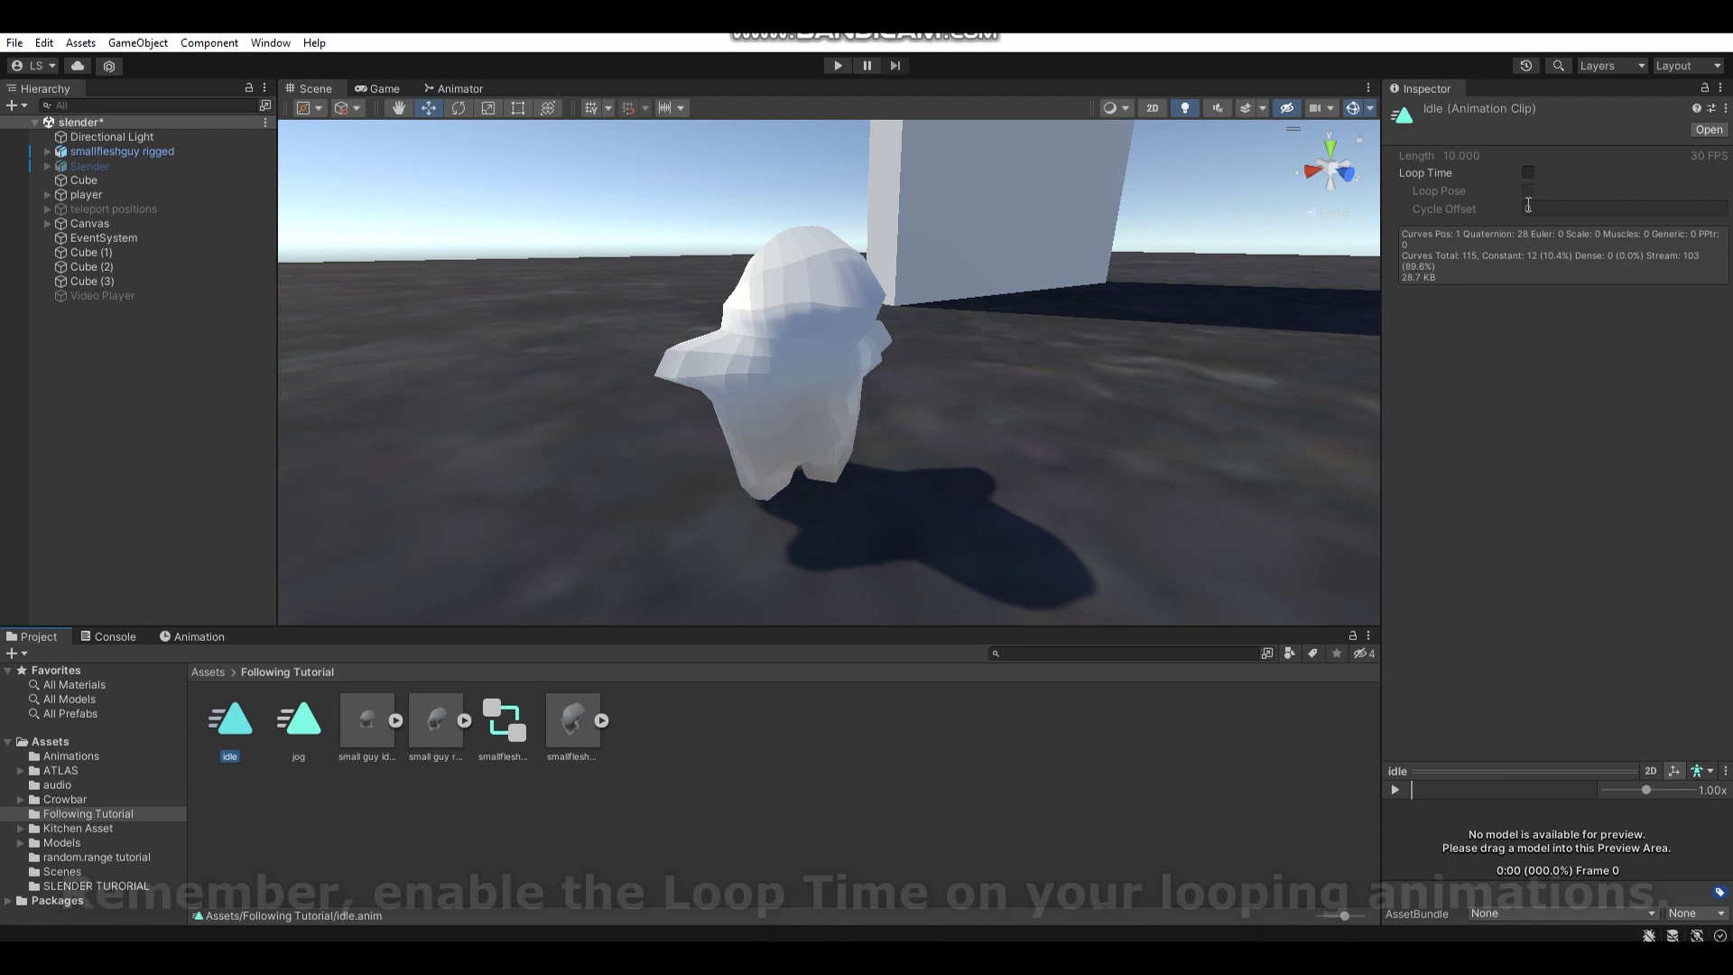
# Enable Loop Time on idle, then separate the idle and jog states in the Animator graph.
pyautogui.click(1528, 173)
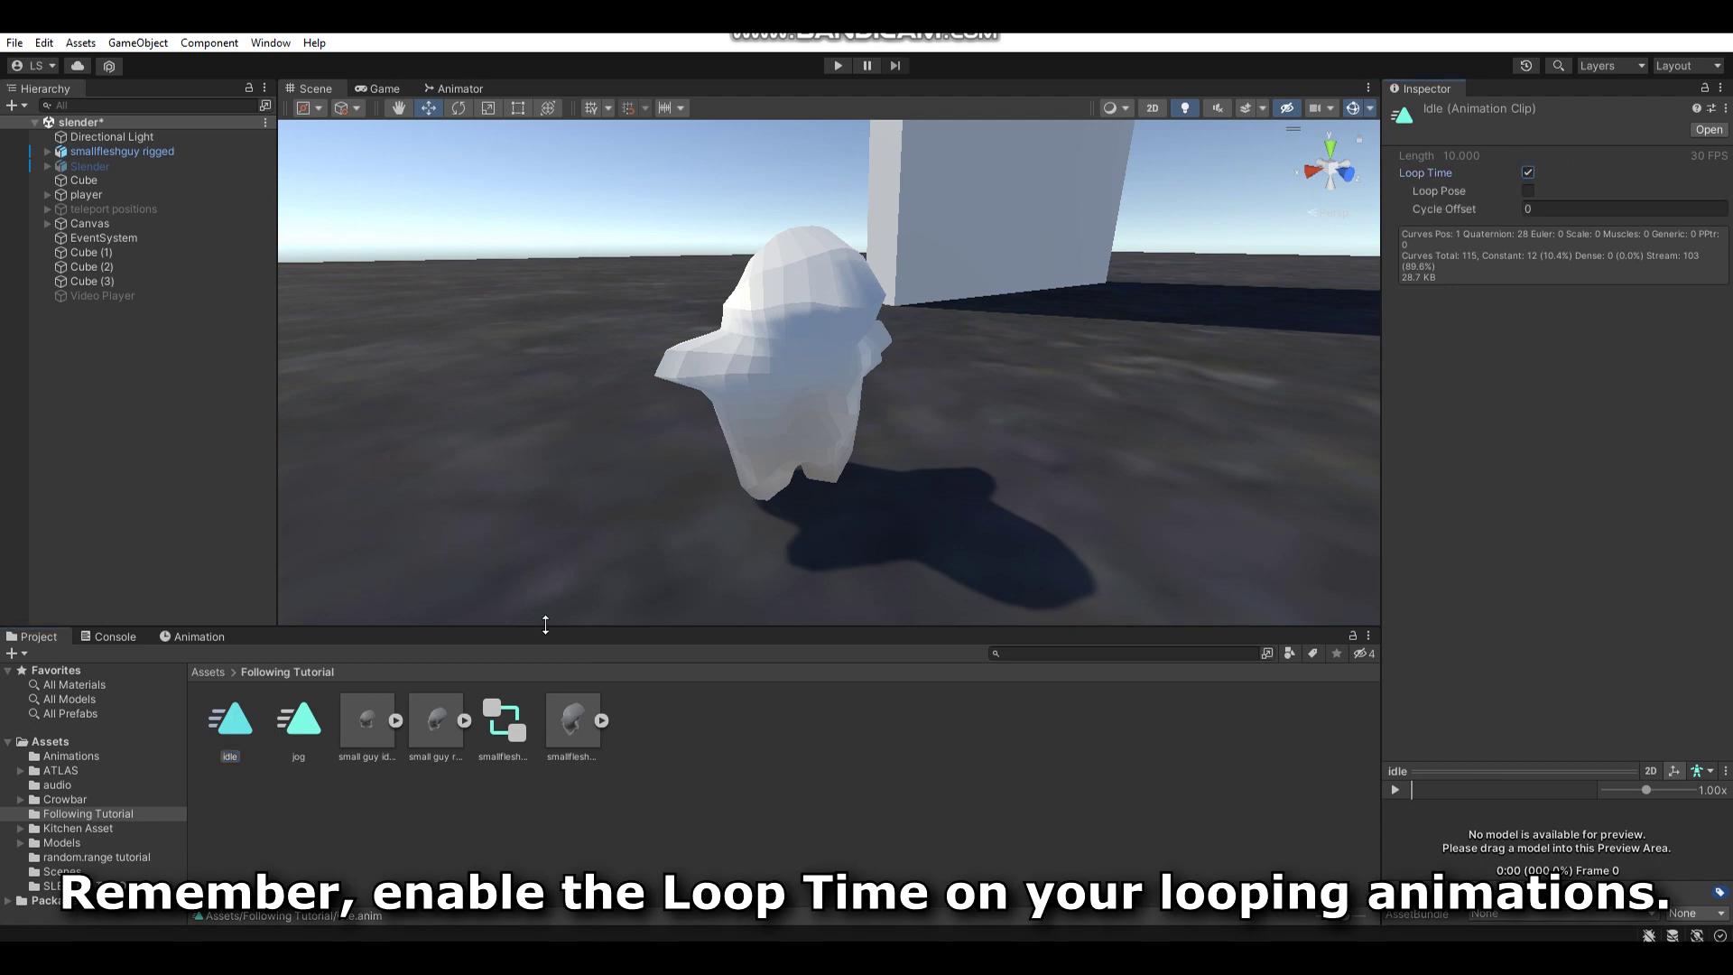
pyautogui.click(299, 722)
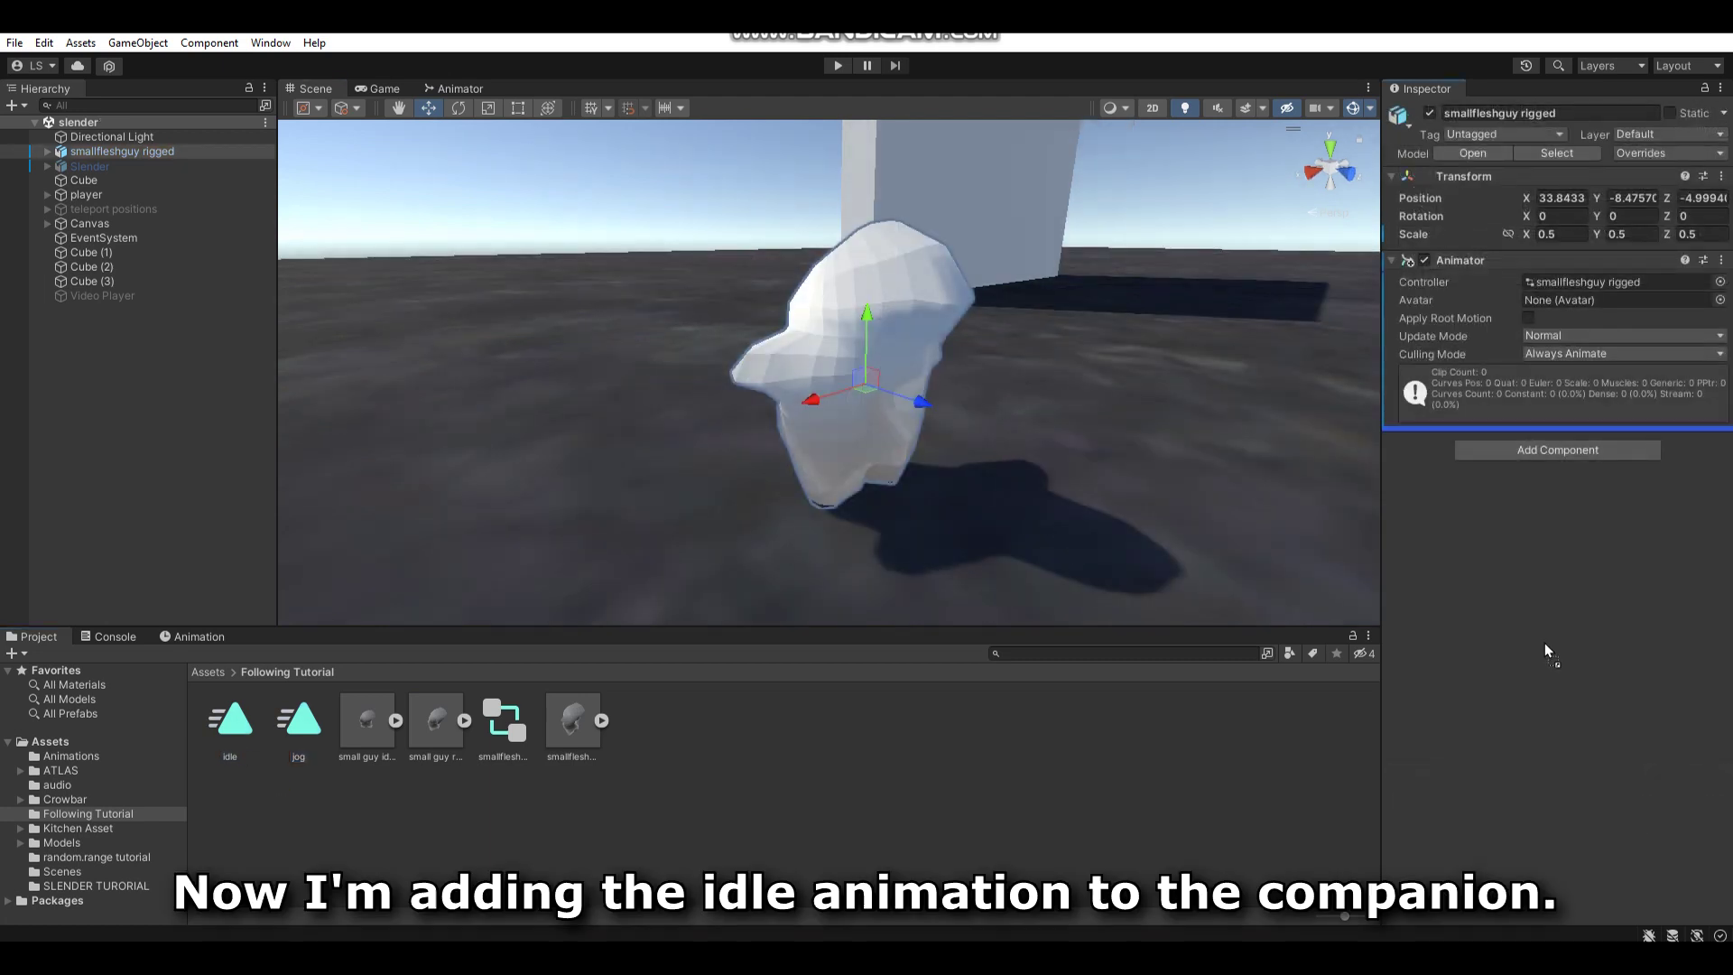
pyautogui.click(473, 87)
pyautogui.moveTo(870, 338); pyautogui.dragTo(978, 385)
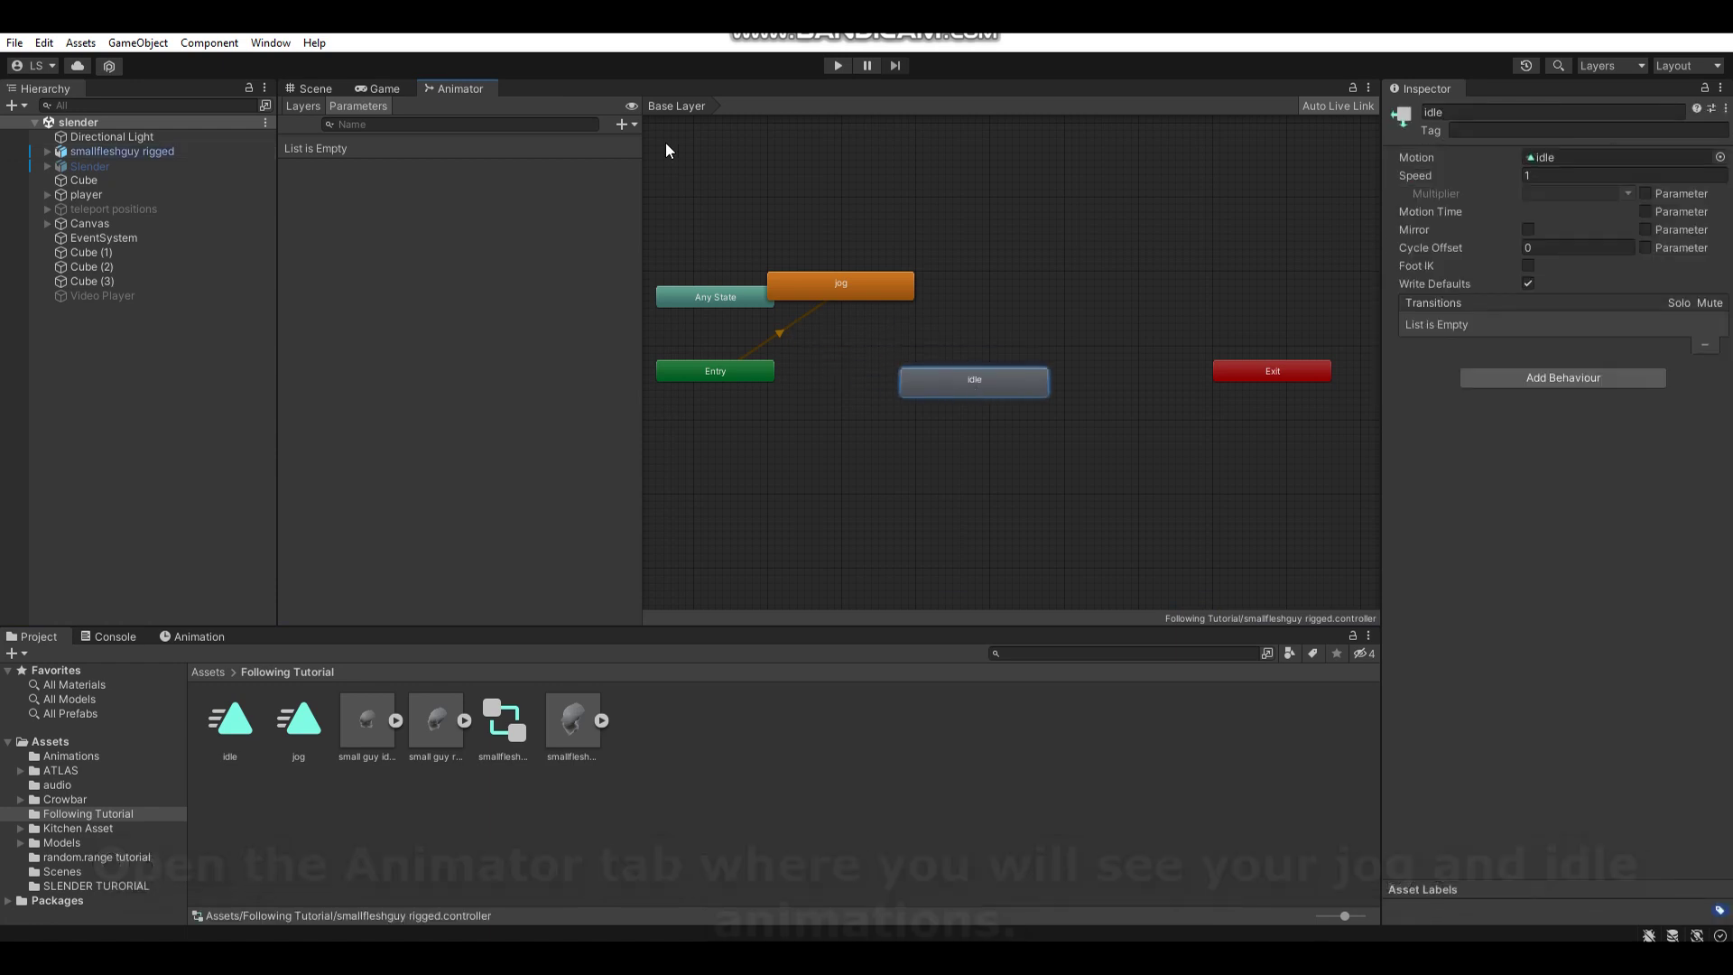
# Add two trigger parameters named idle and jog to the Animator controller.
pyautogui.click(619, 122)
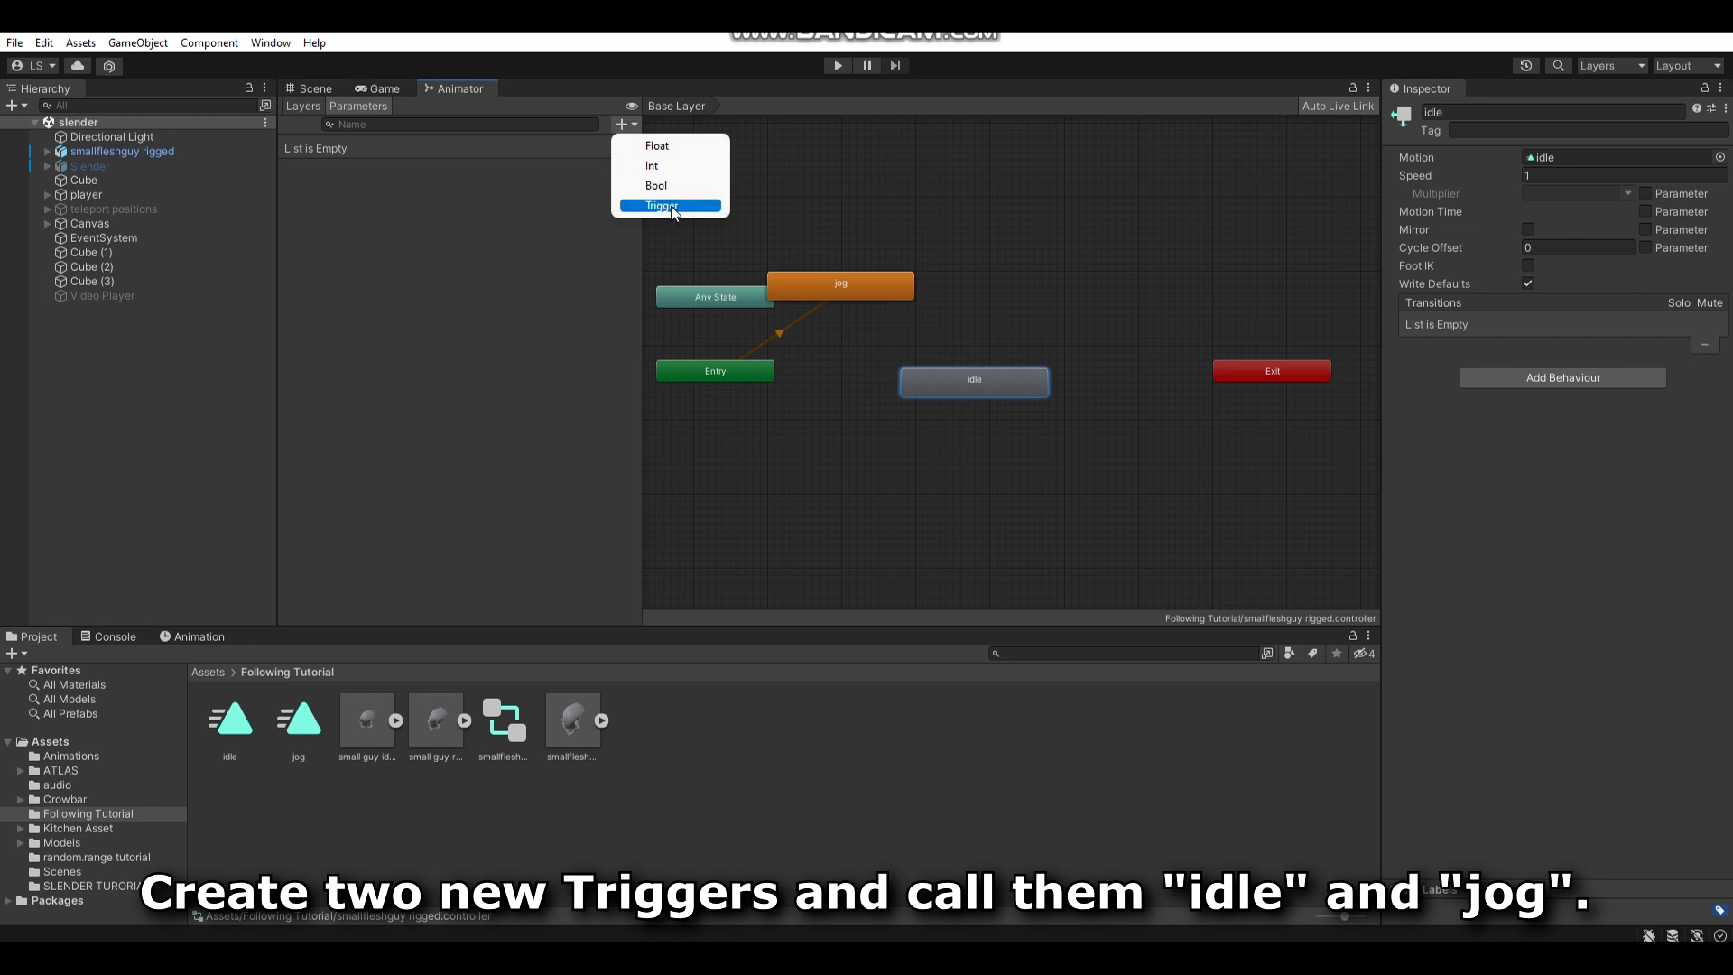
pyautogui.click(671, 207)
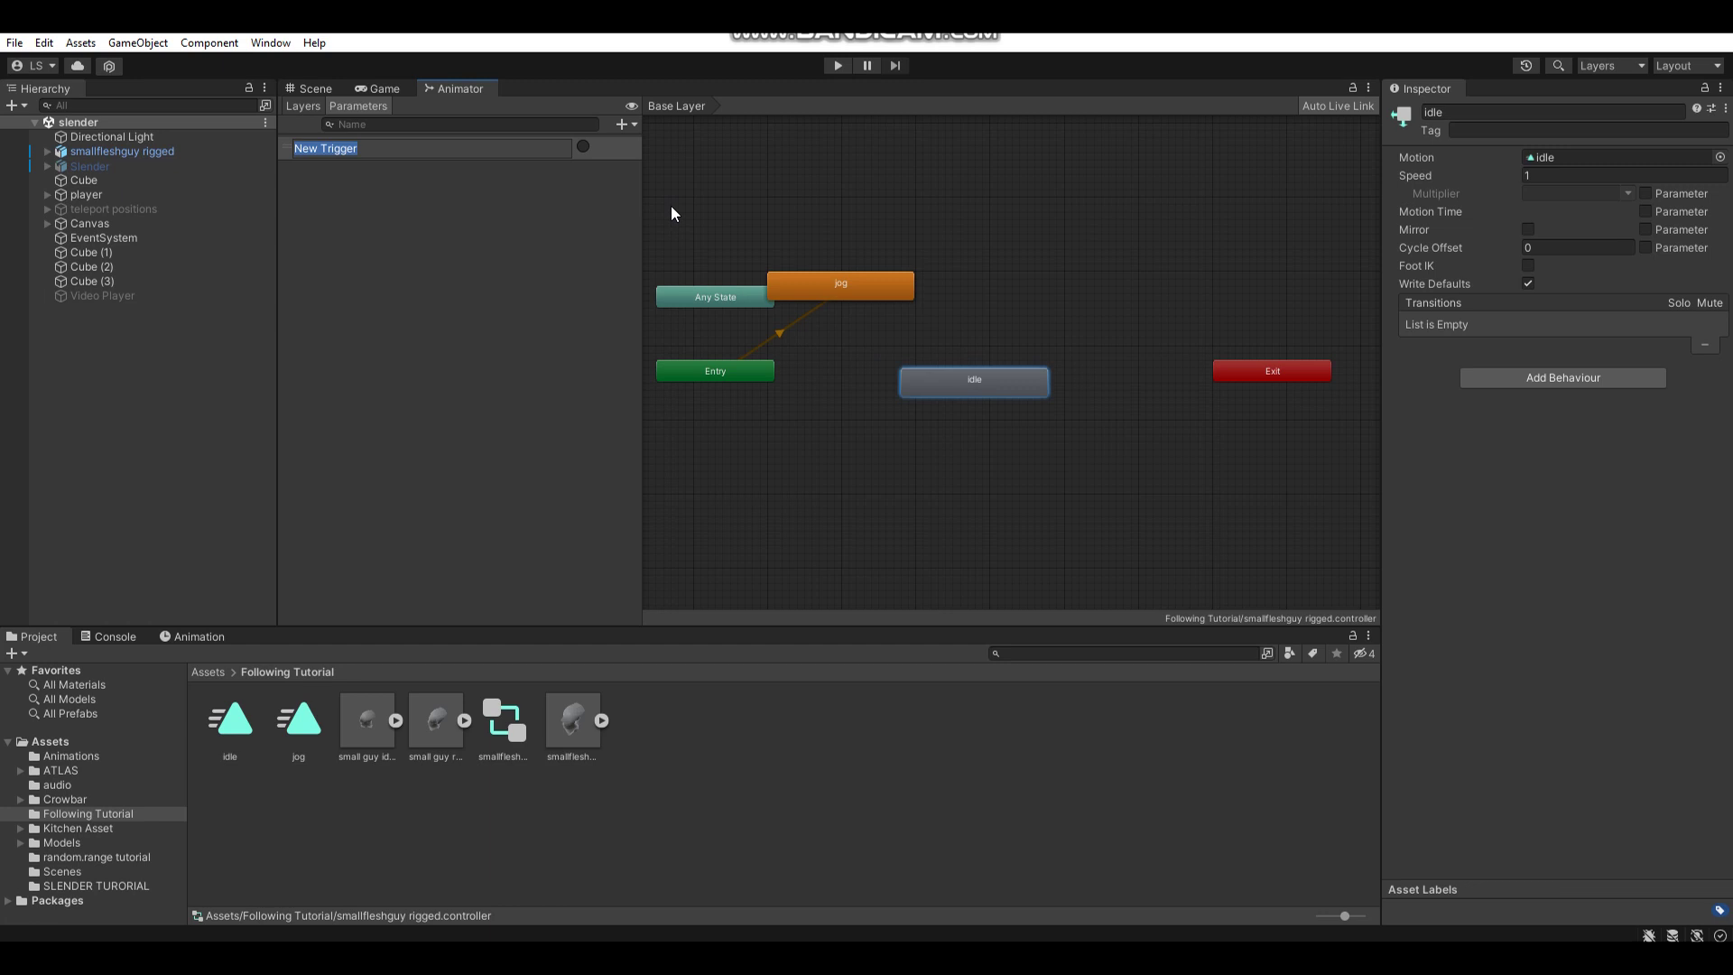
pyautogui.write('idle')
pyautogui.press('Return')
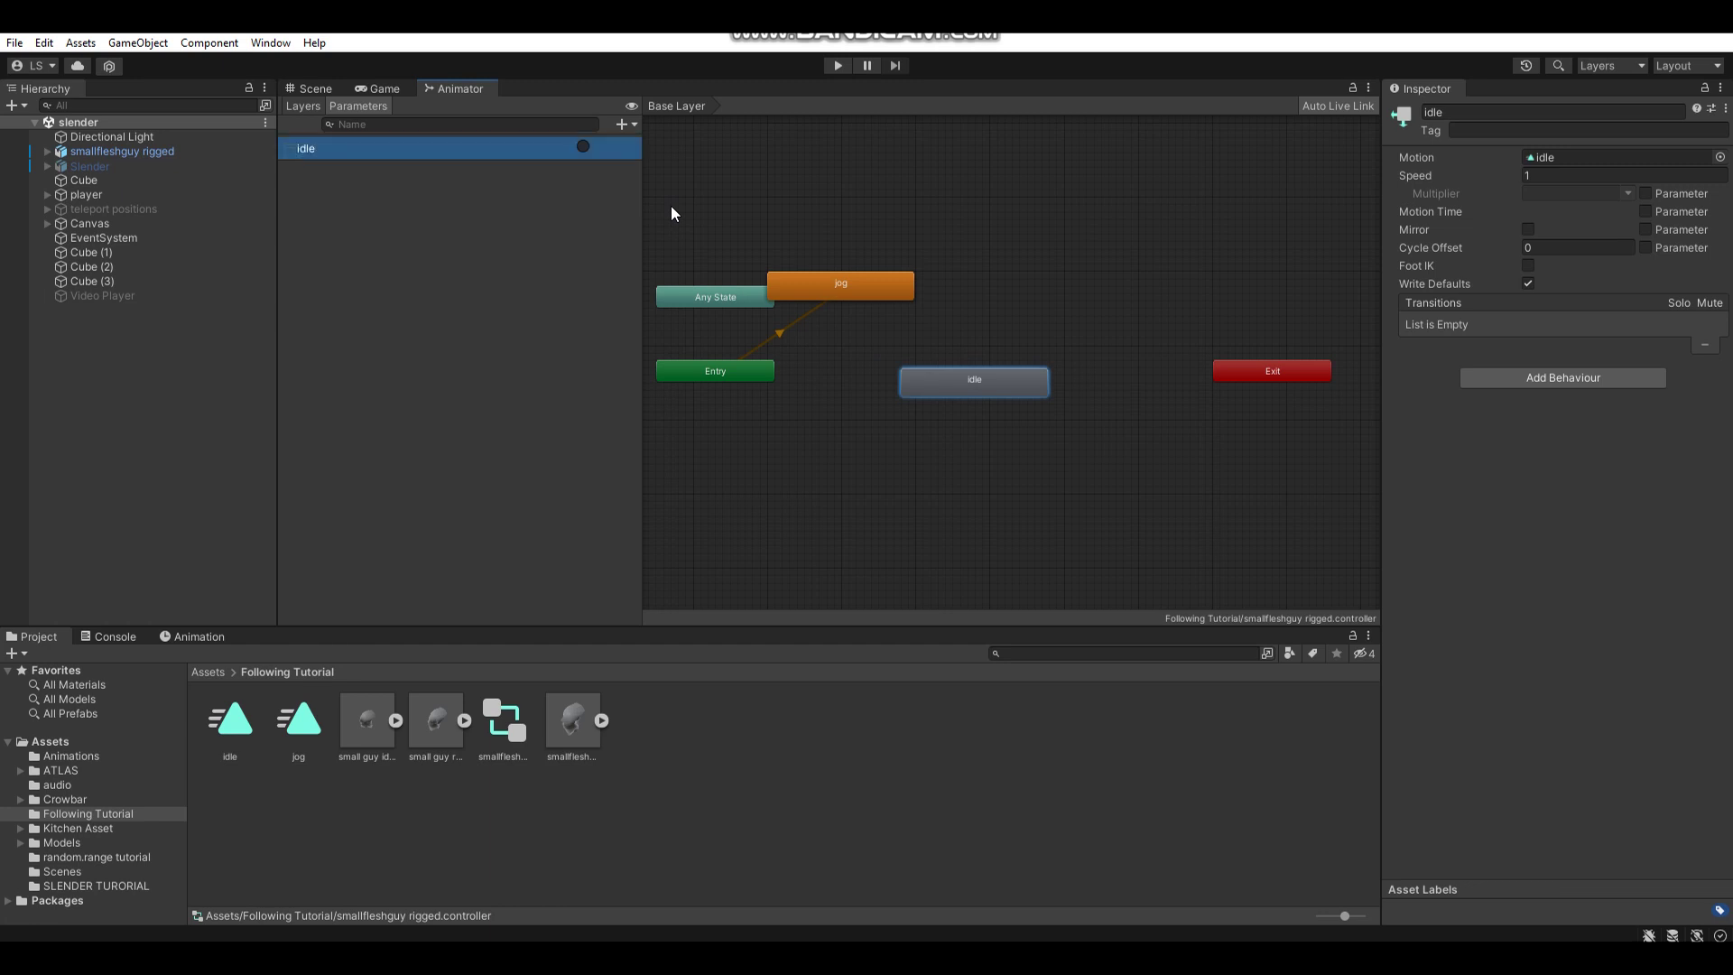
pyautogui.click(626, 123)
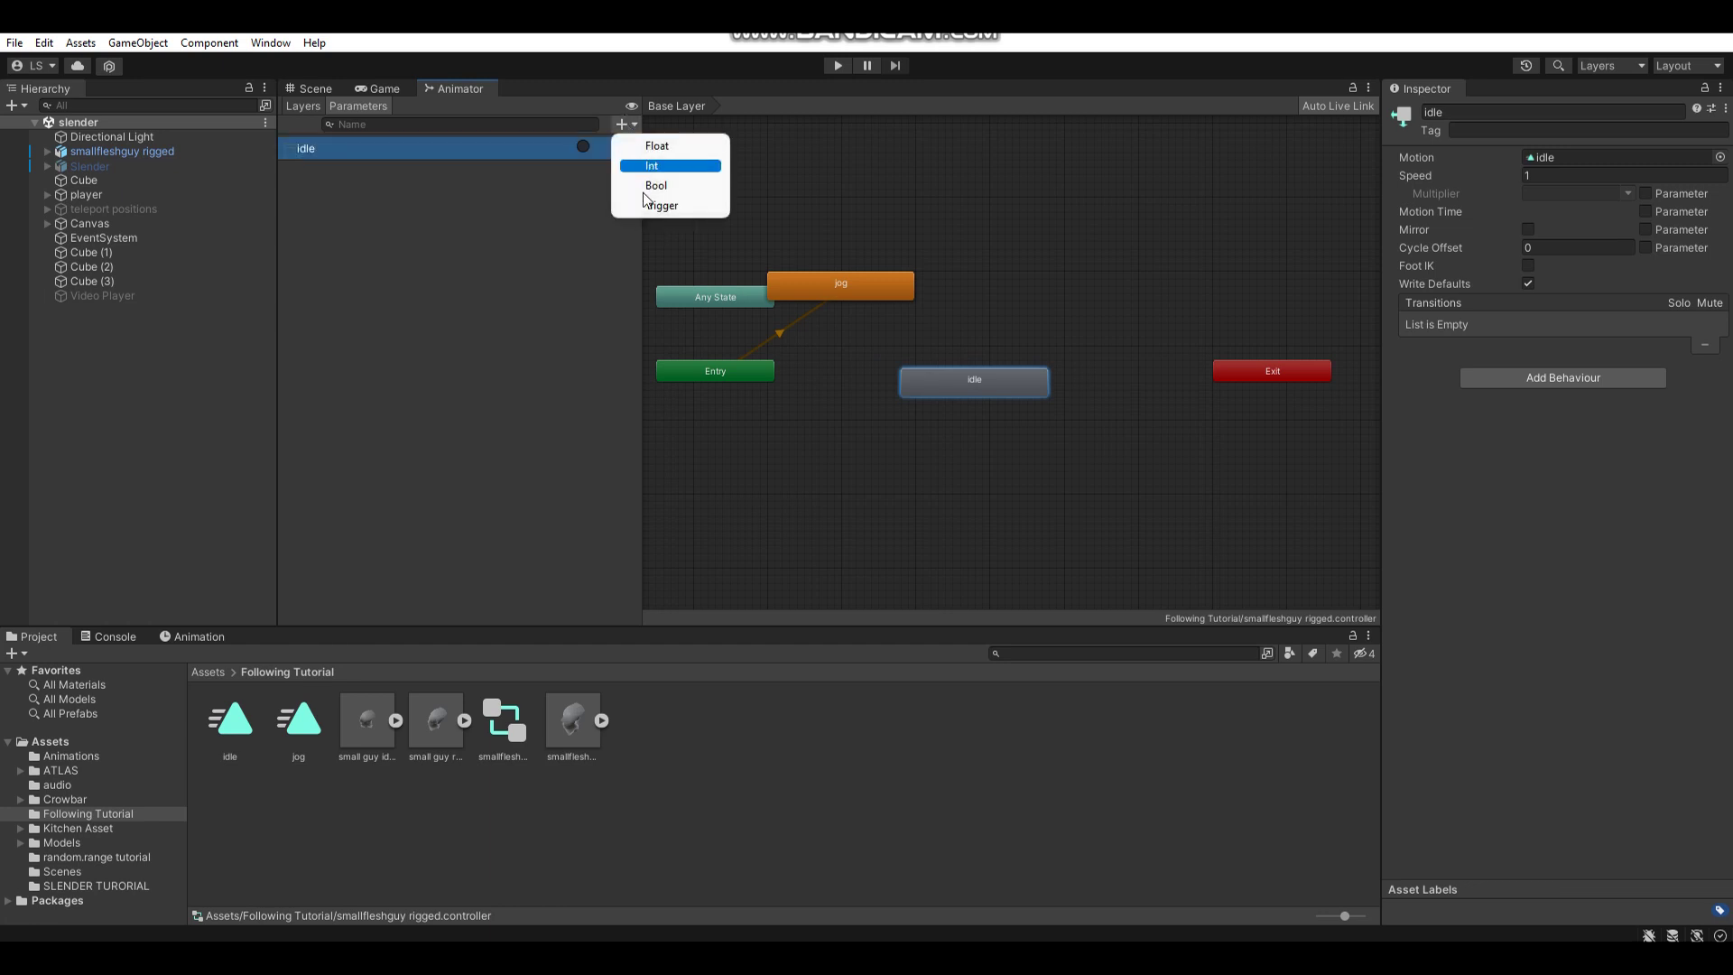
pyautogui.click(659, 210)
pyautogui.write('jo')
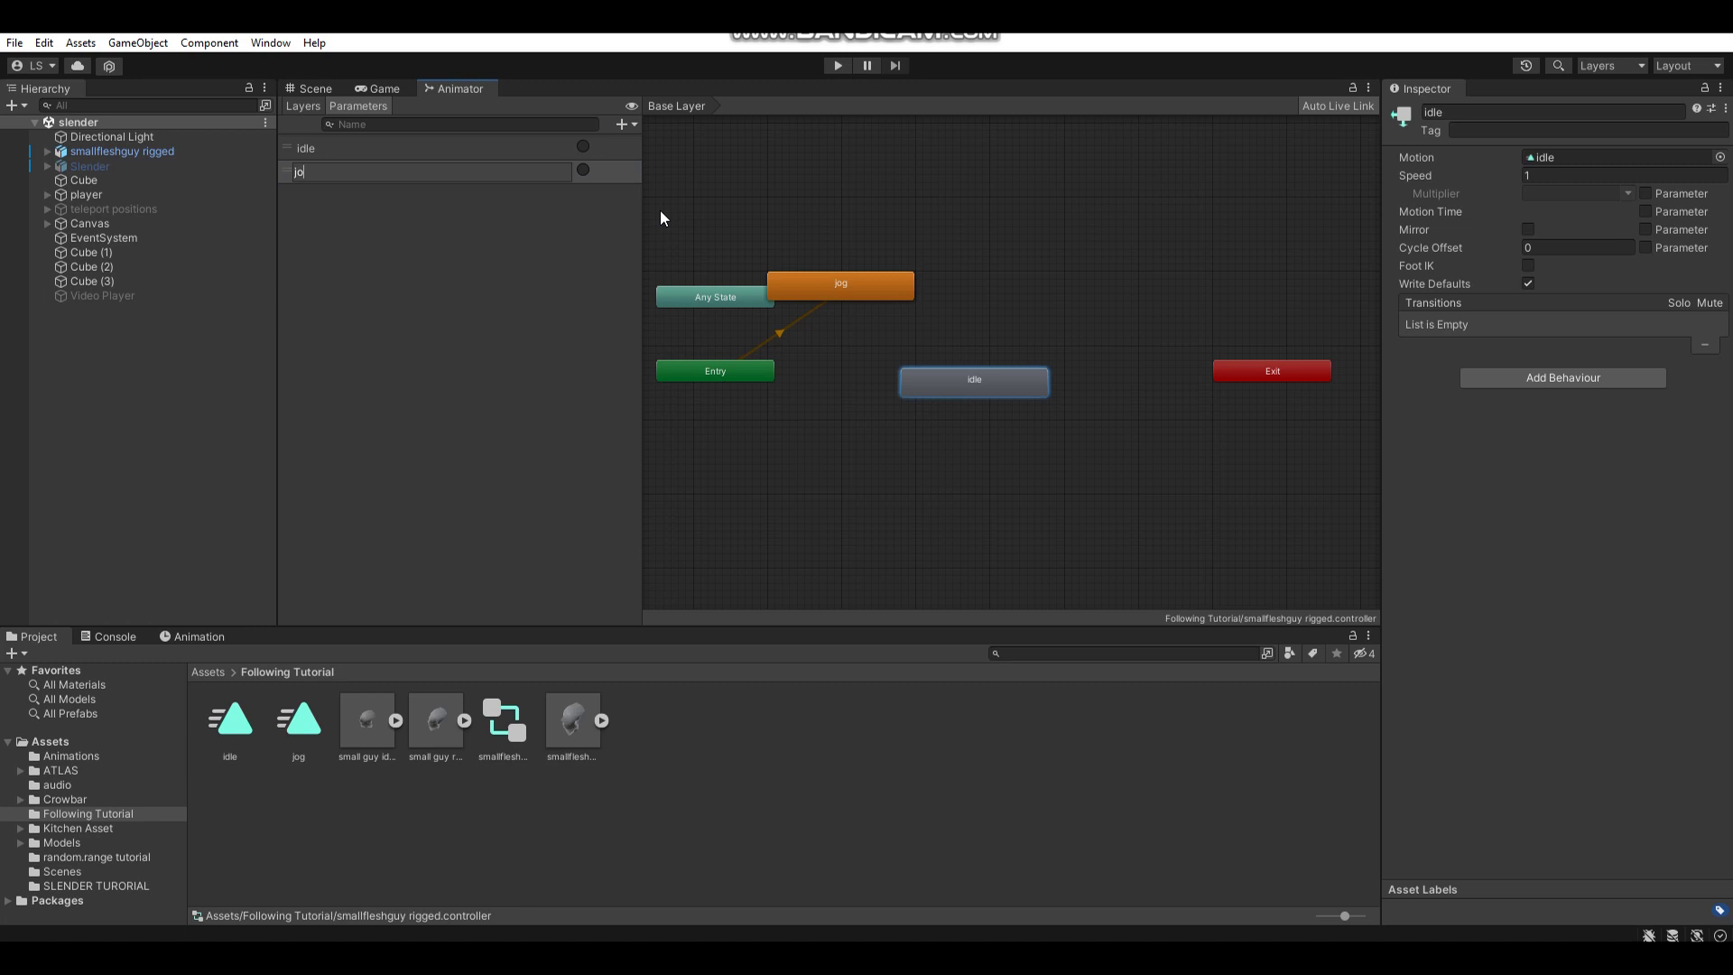
pyautogui.write('g')
pyautogui.press('Return')
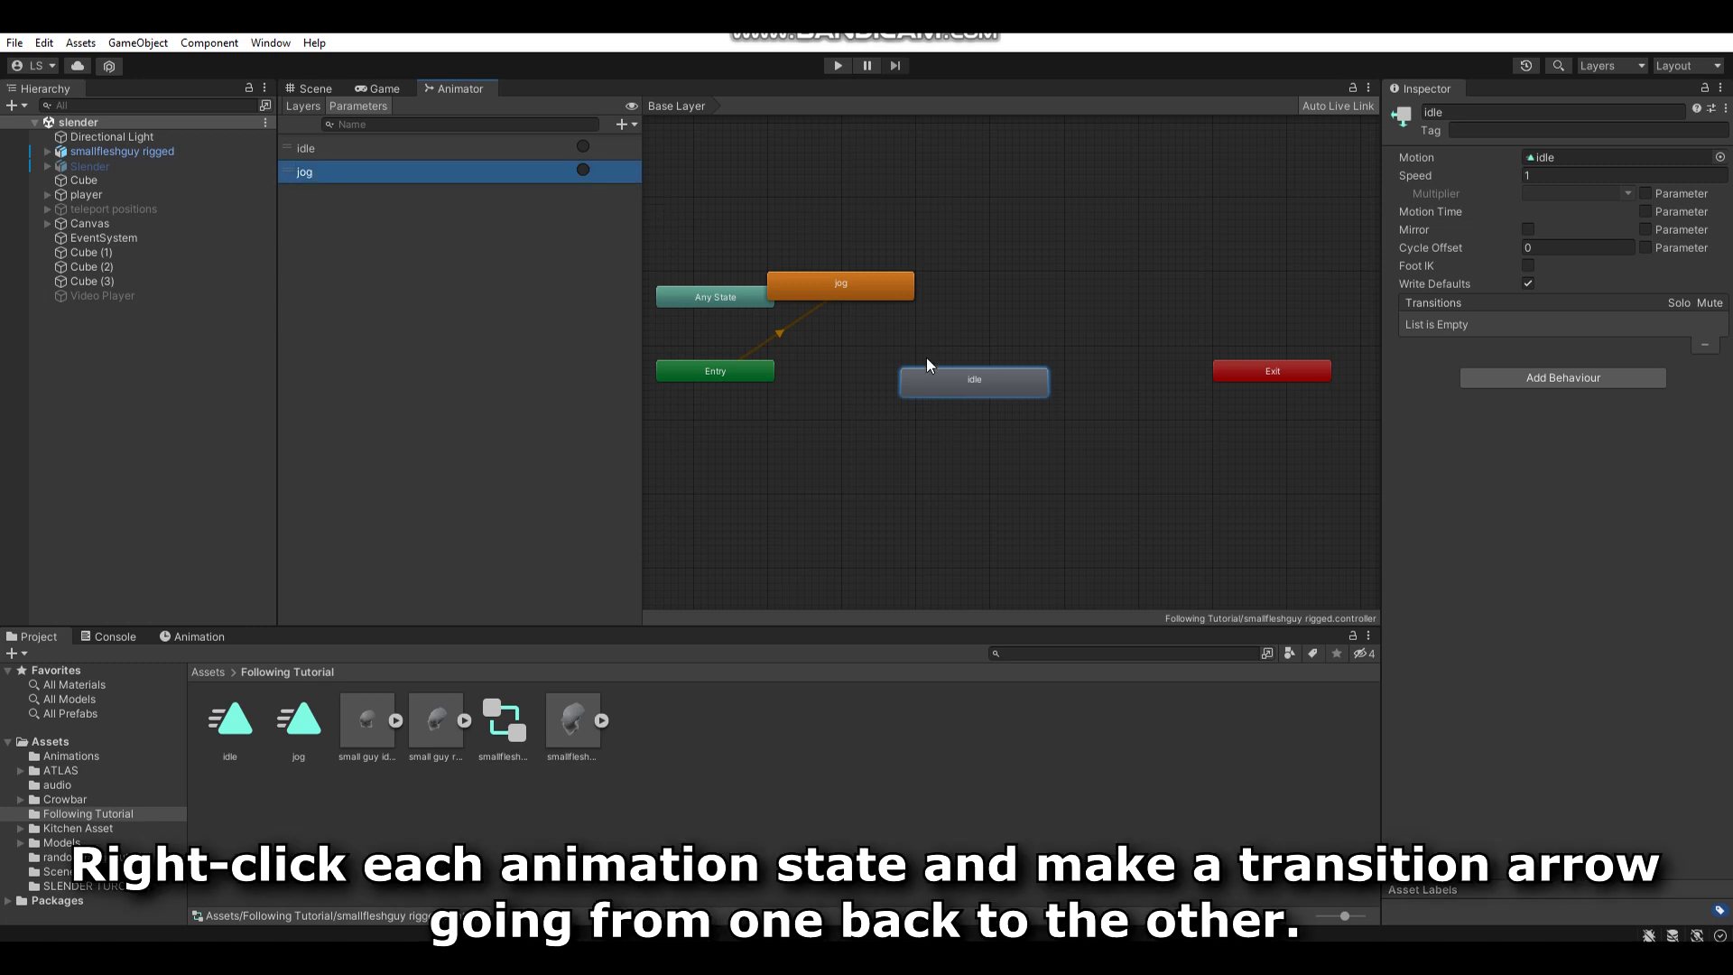
# Make a jog-to-idle transition without exit time, conditioned on the idle trigger.
pyautogui.rightClick(896, 298)
pyautogui.click(907, 302)
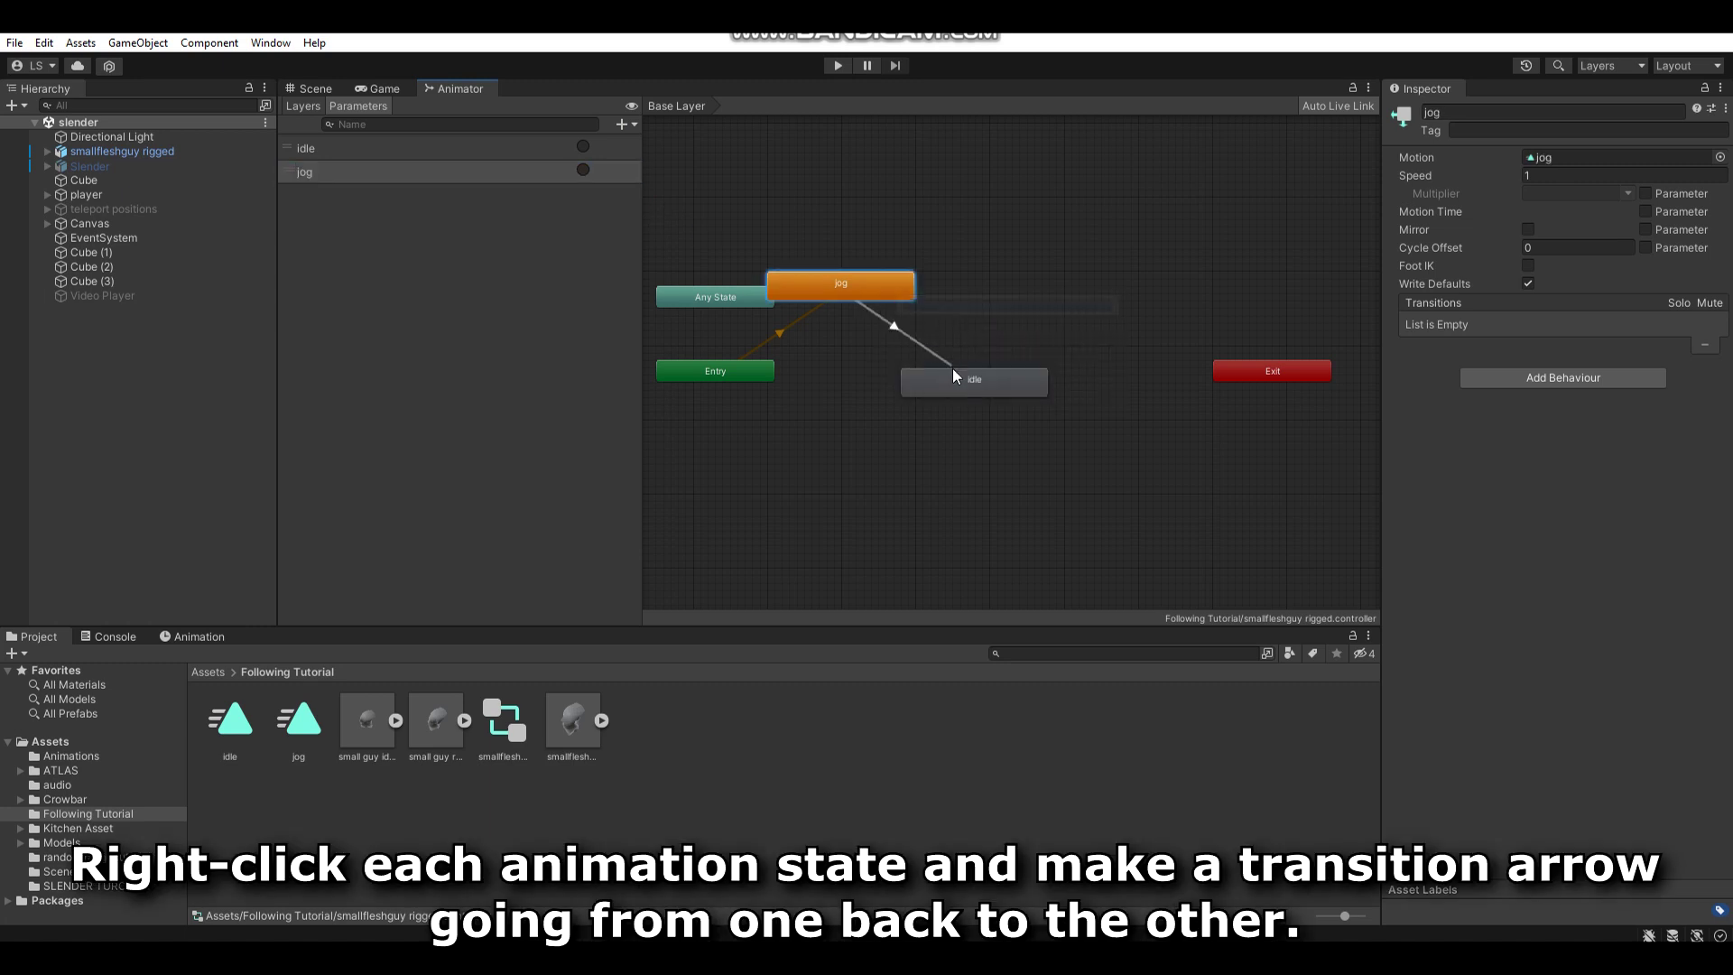
pyautogui.click(952, 370)
pyautogui.click(906, 349)
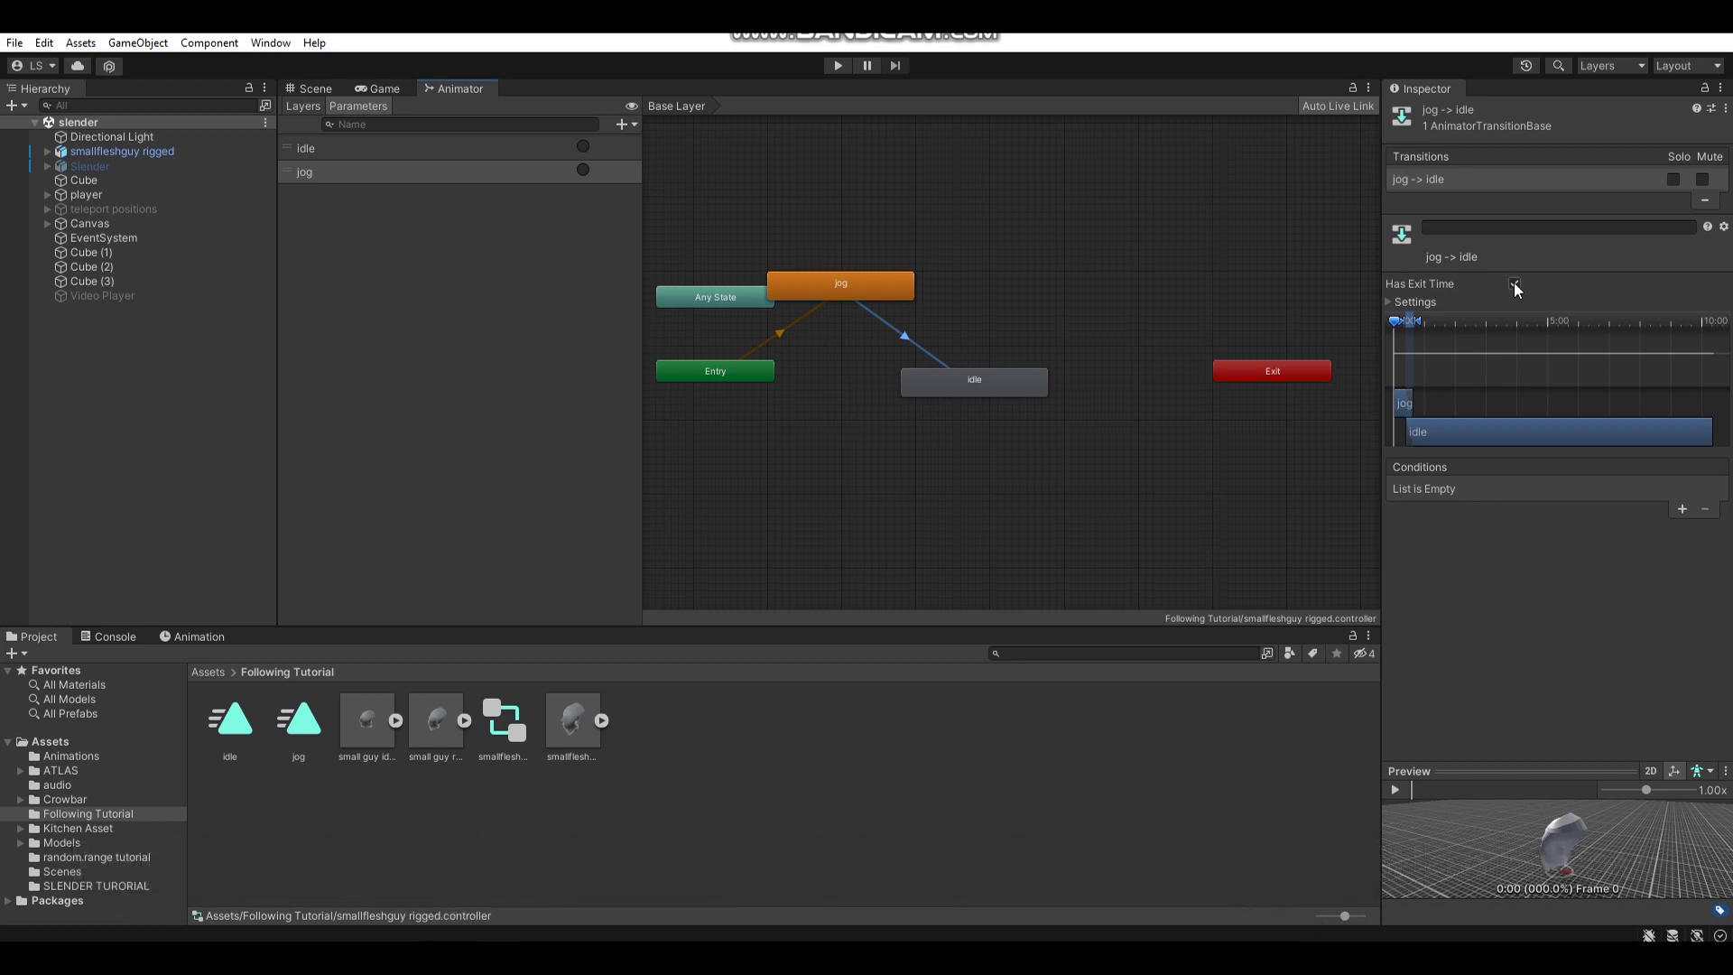
pyautogui.click(1683, 509)
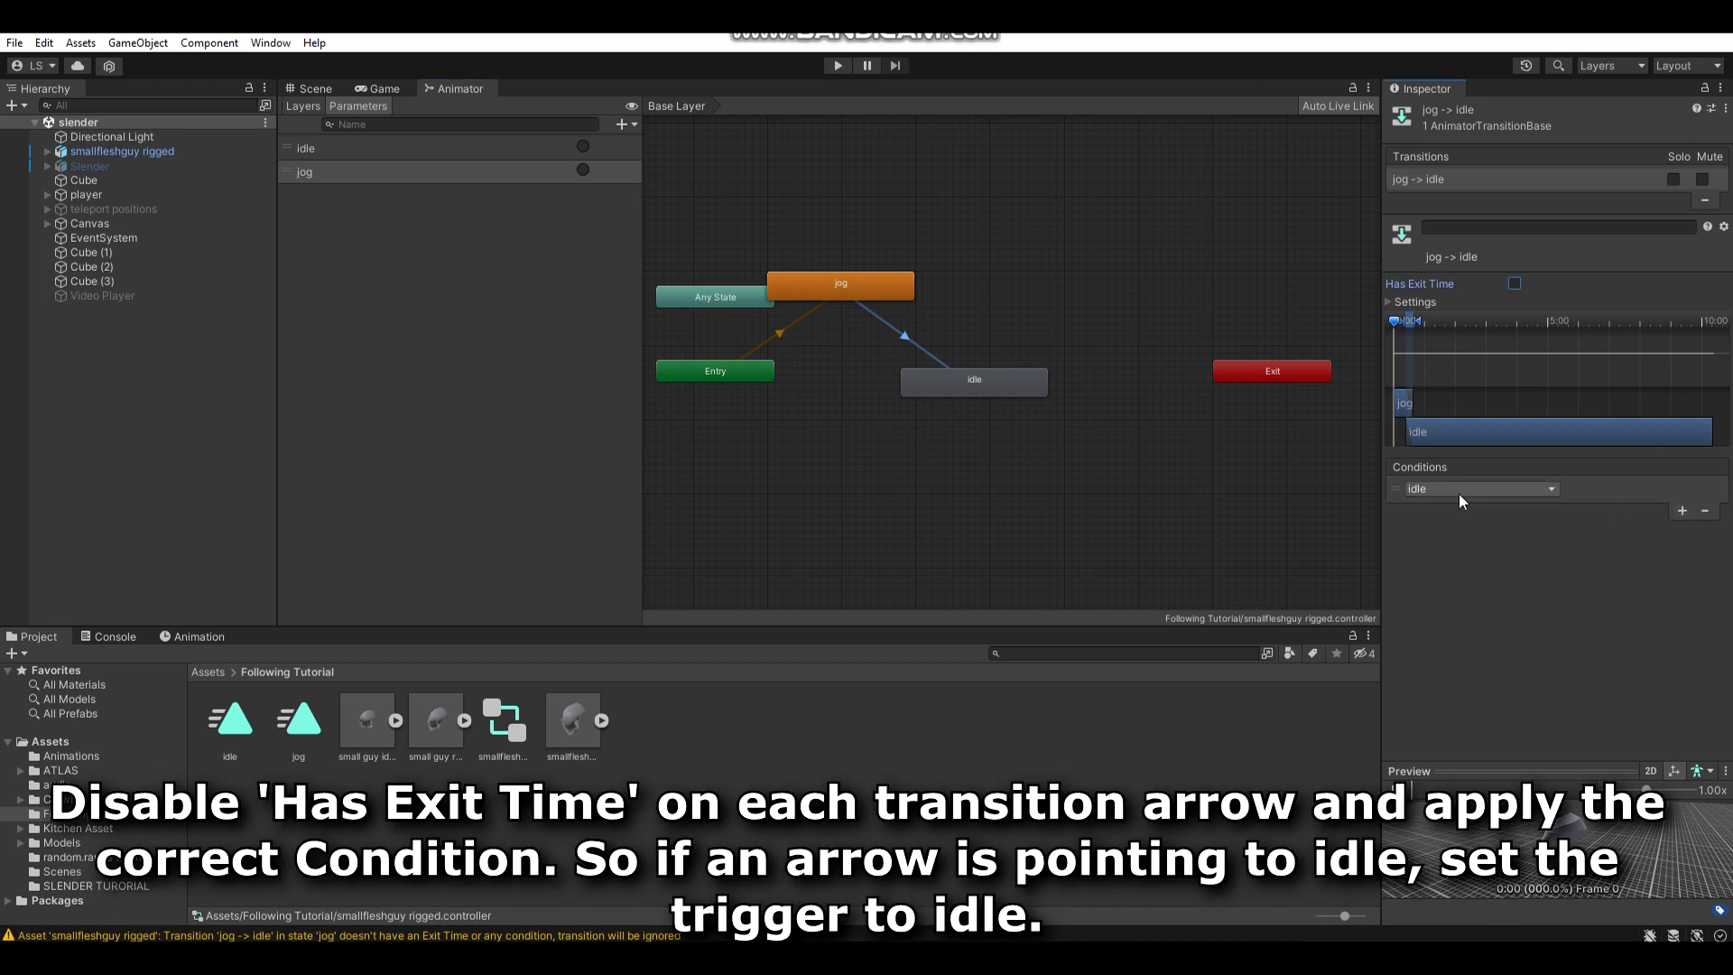
# Make an idle-to-jog transition without exit time, conditioned on the jog trigger.
pyautogui.rightClick(978, 387)
pyautogui.click(1002, 397)
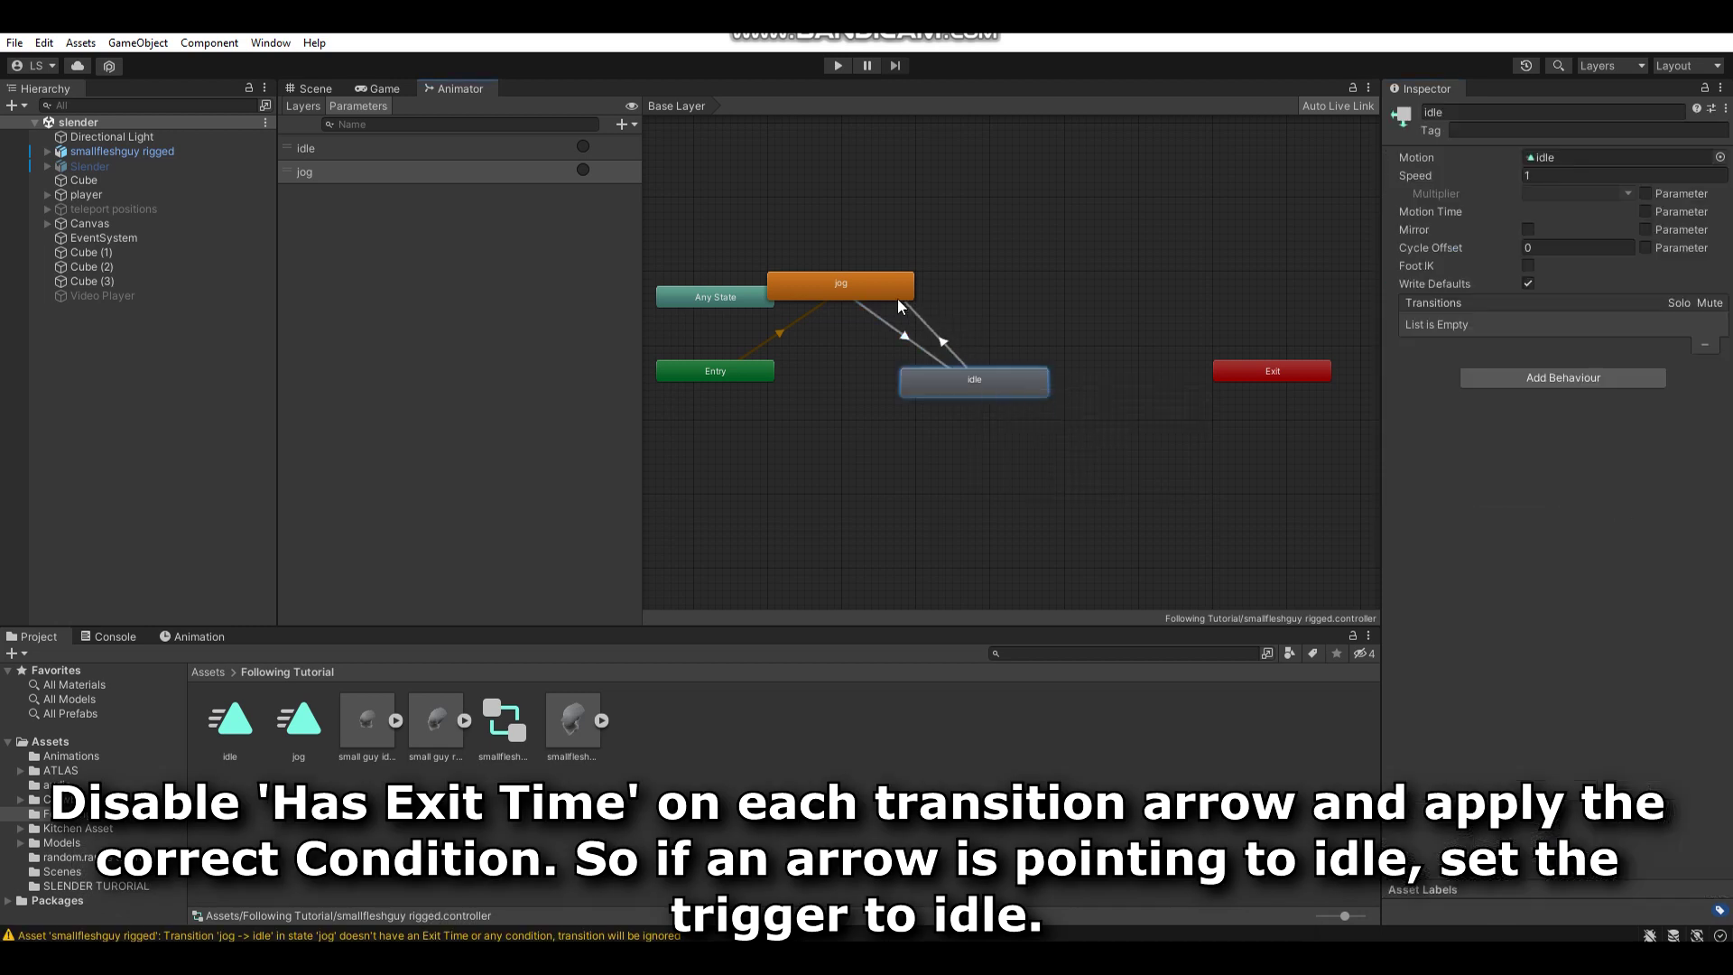
pyautogui.click(866, 289)
pyautogui.click(913, 333)
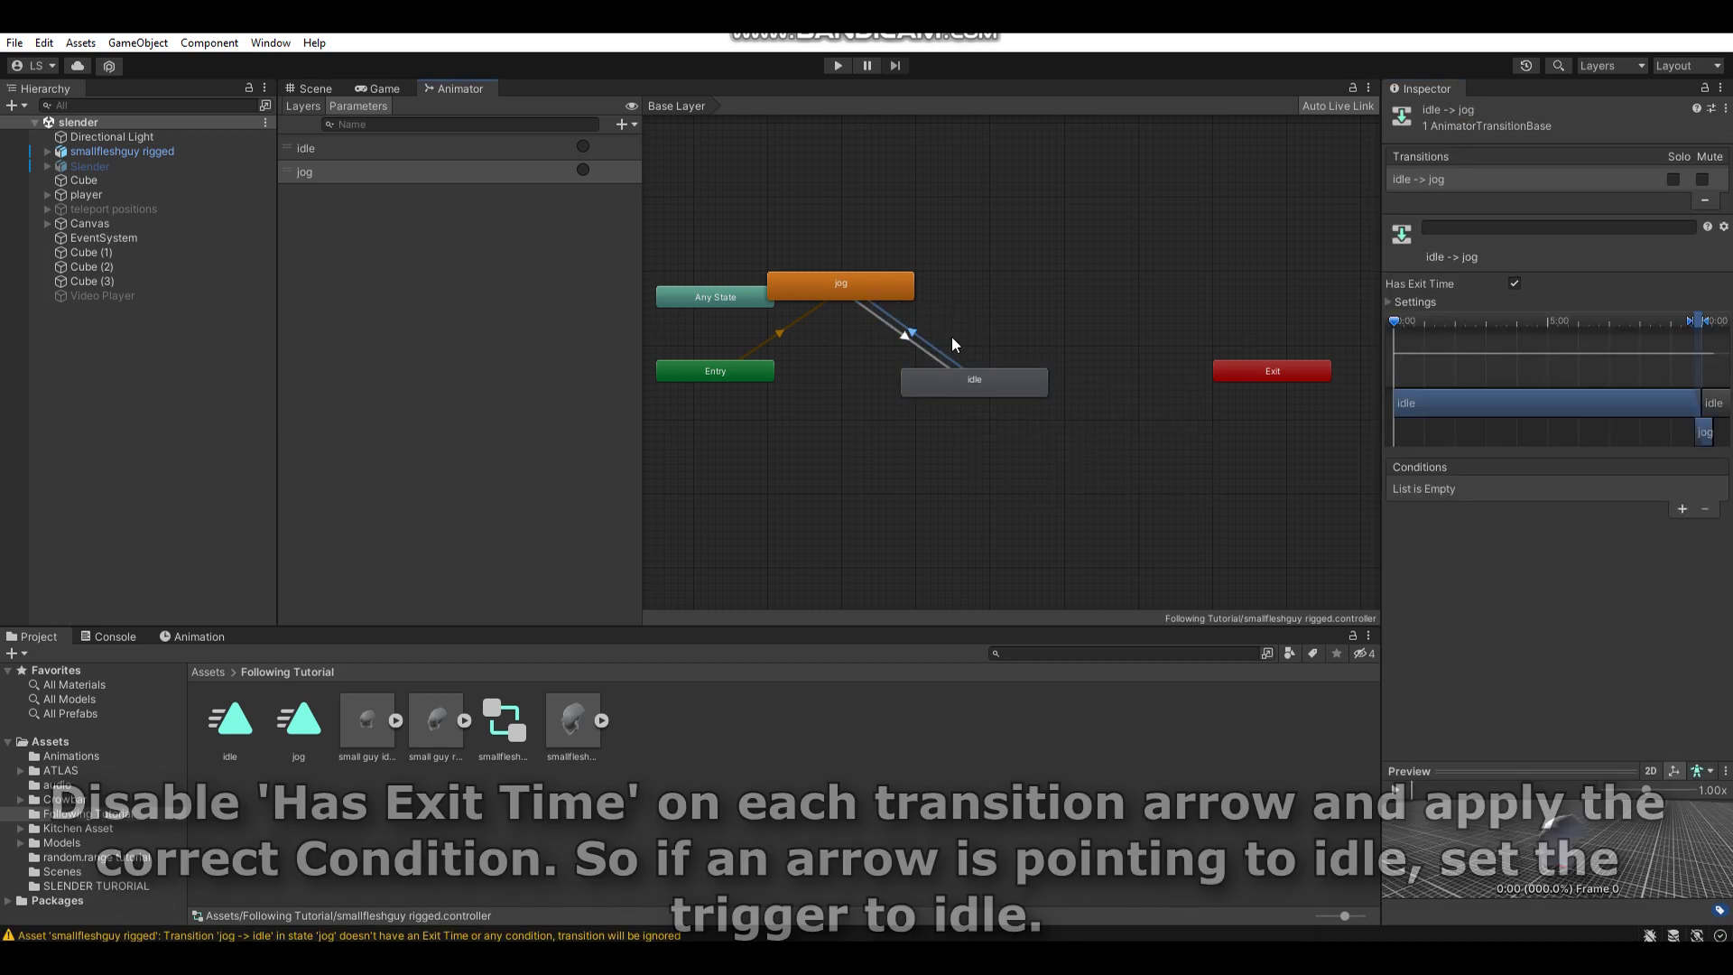
pyautogui.click(1514, 283)
pyautogui.click(1683, 509)
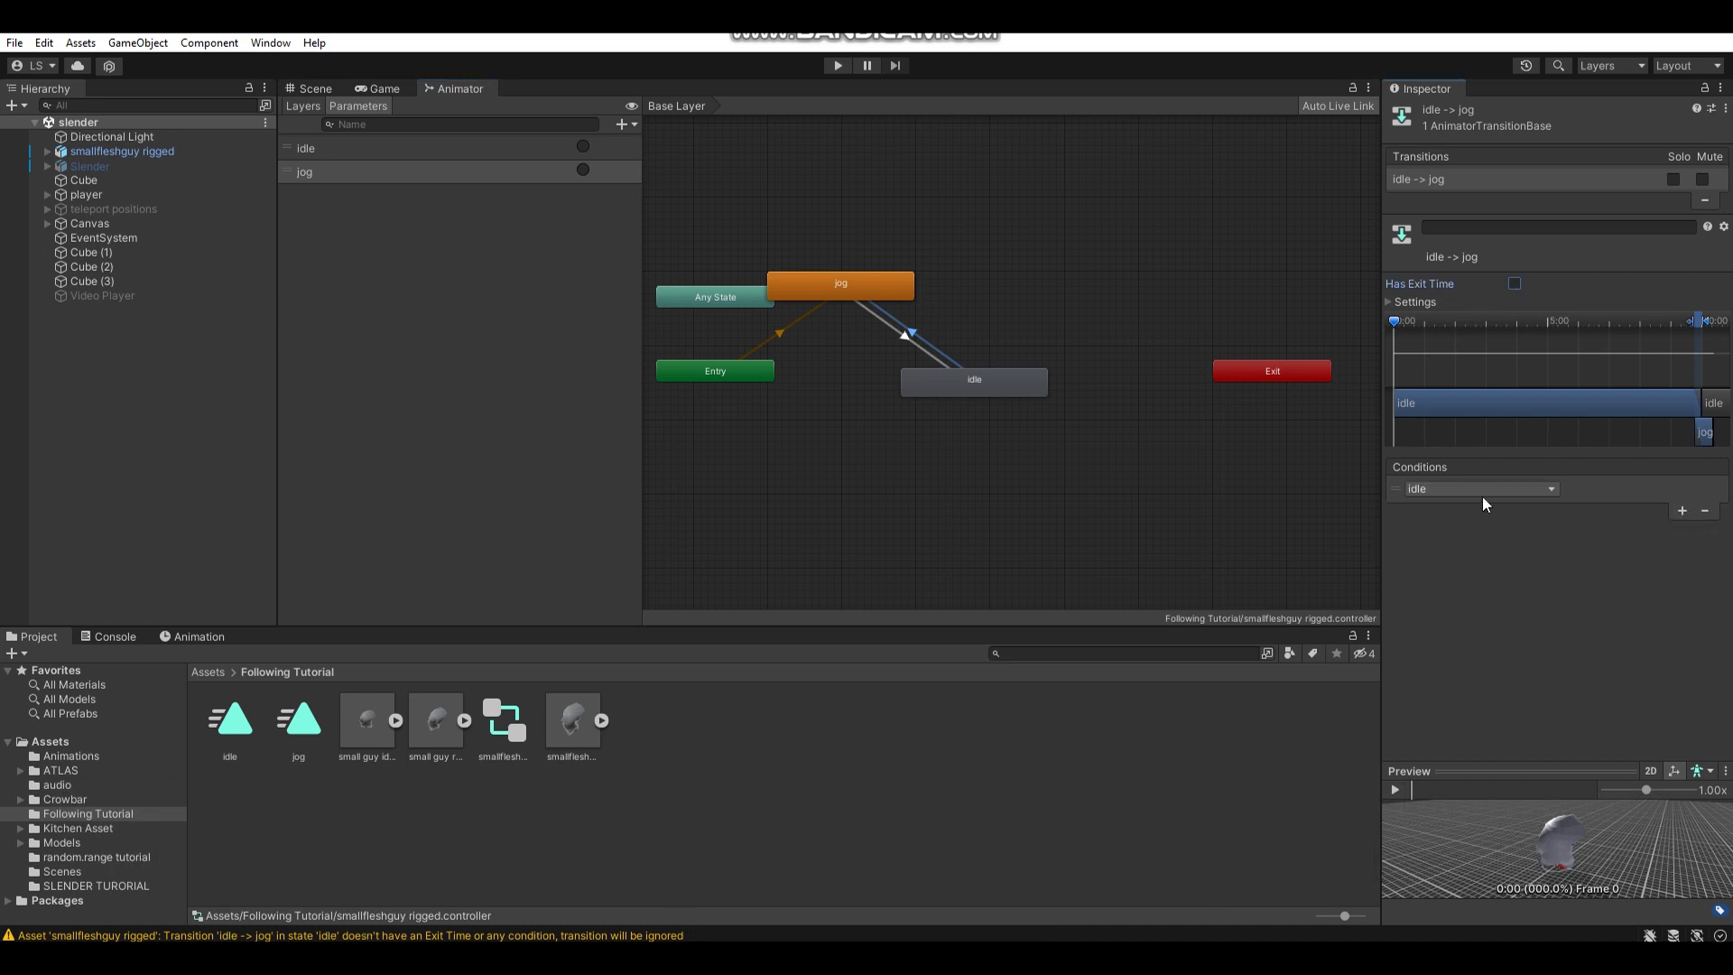
pyautogui.click(1473, 492)
pyautogui.click(1432, 568)
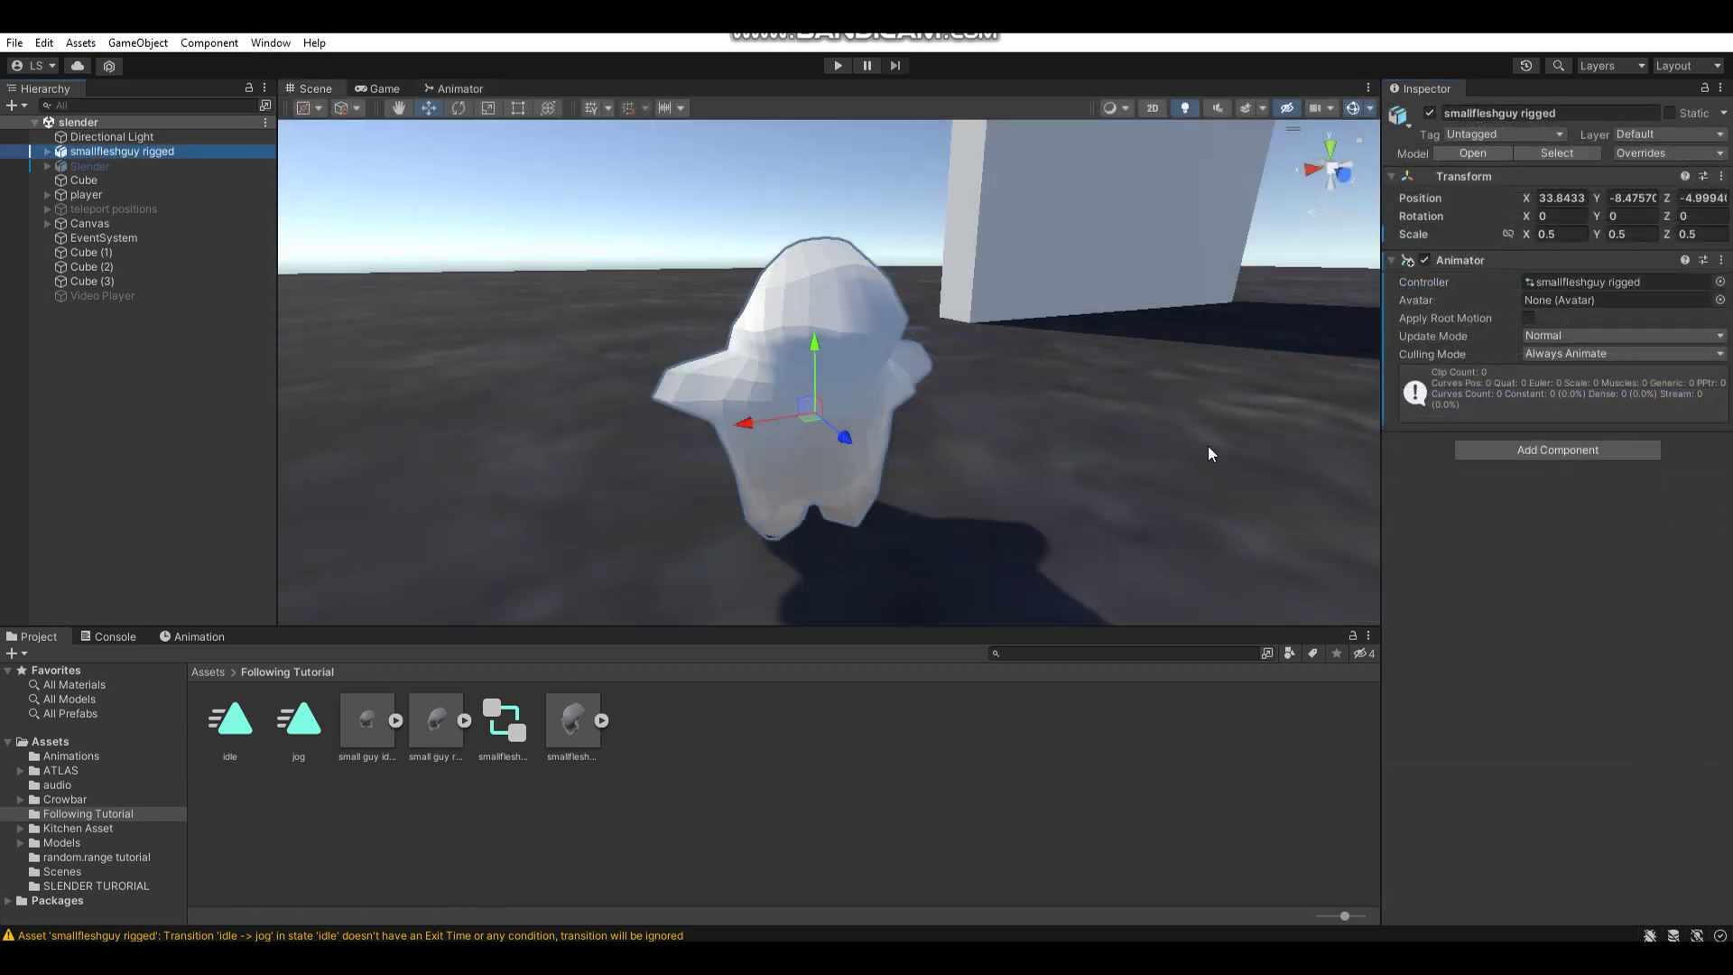
# Create a followAI C# script in the Following Tutorial folder and open it in the code editor.
pyautogui.rightClick(787, 751)
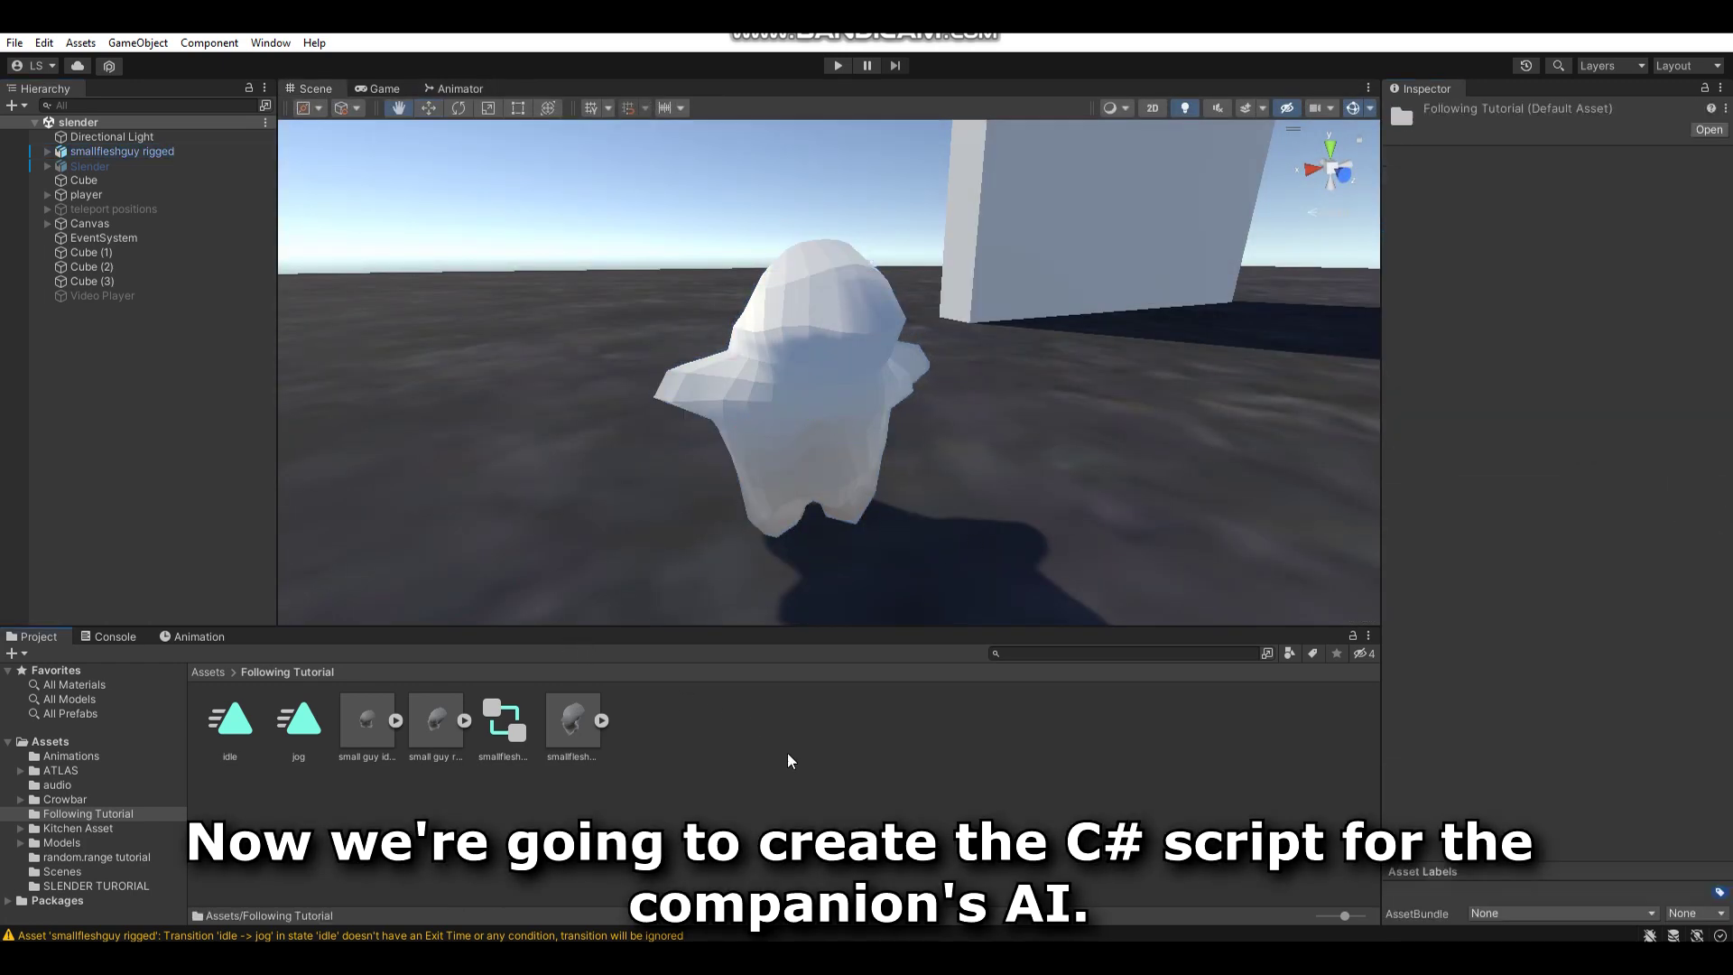
pyautogui.moveTo(1038, 269)
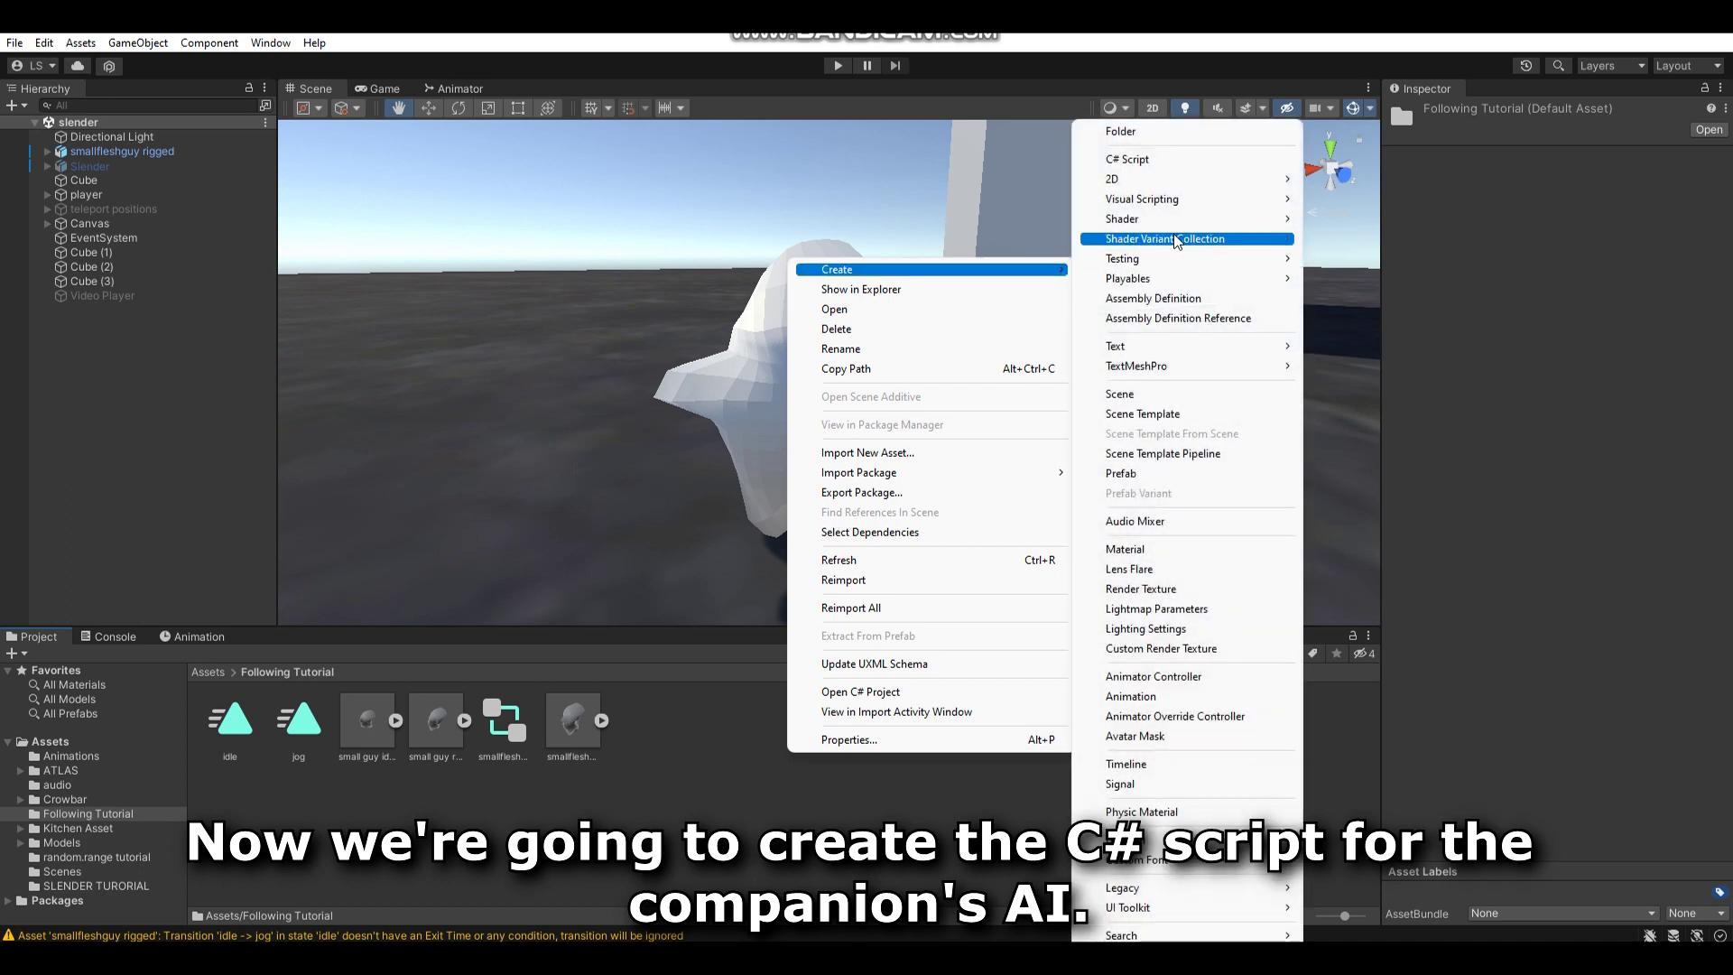
pyautogui.click(1169, 160)
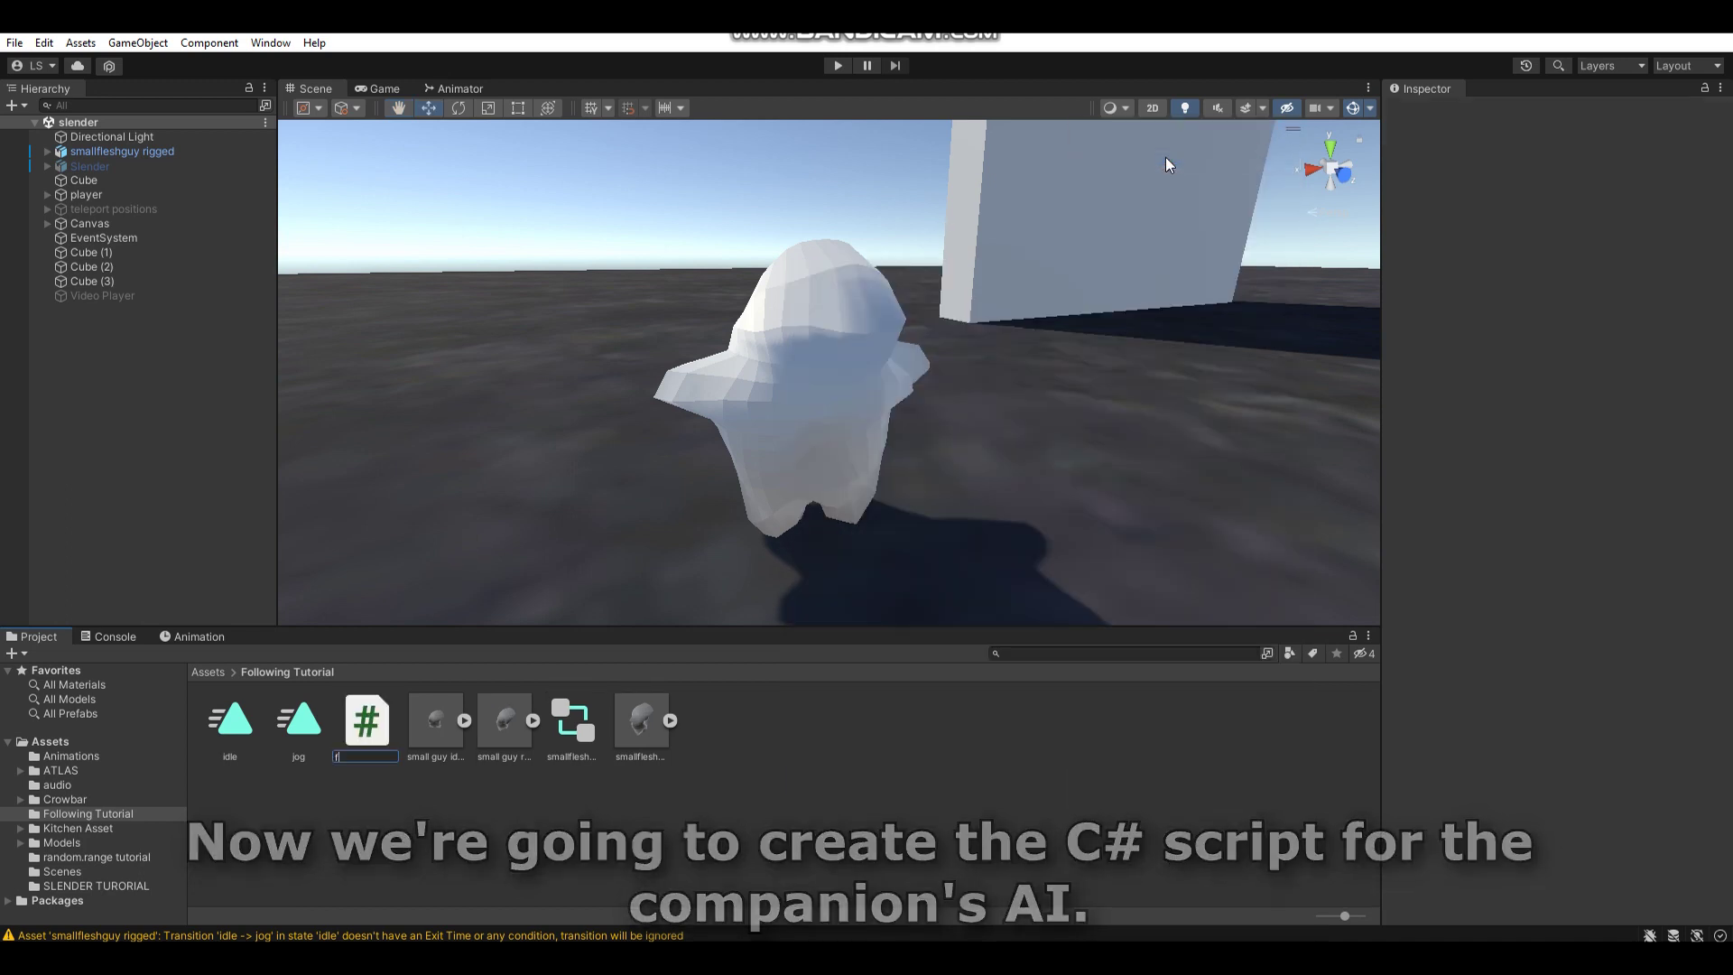
pyautogui.write('followAI')
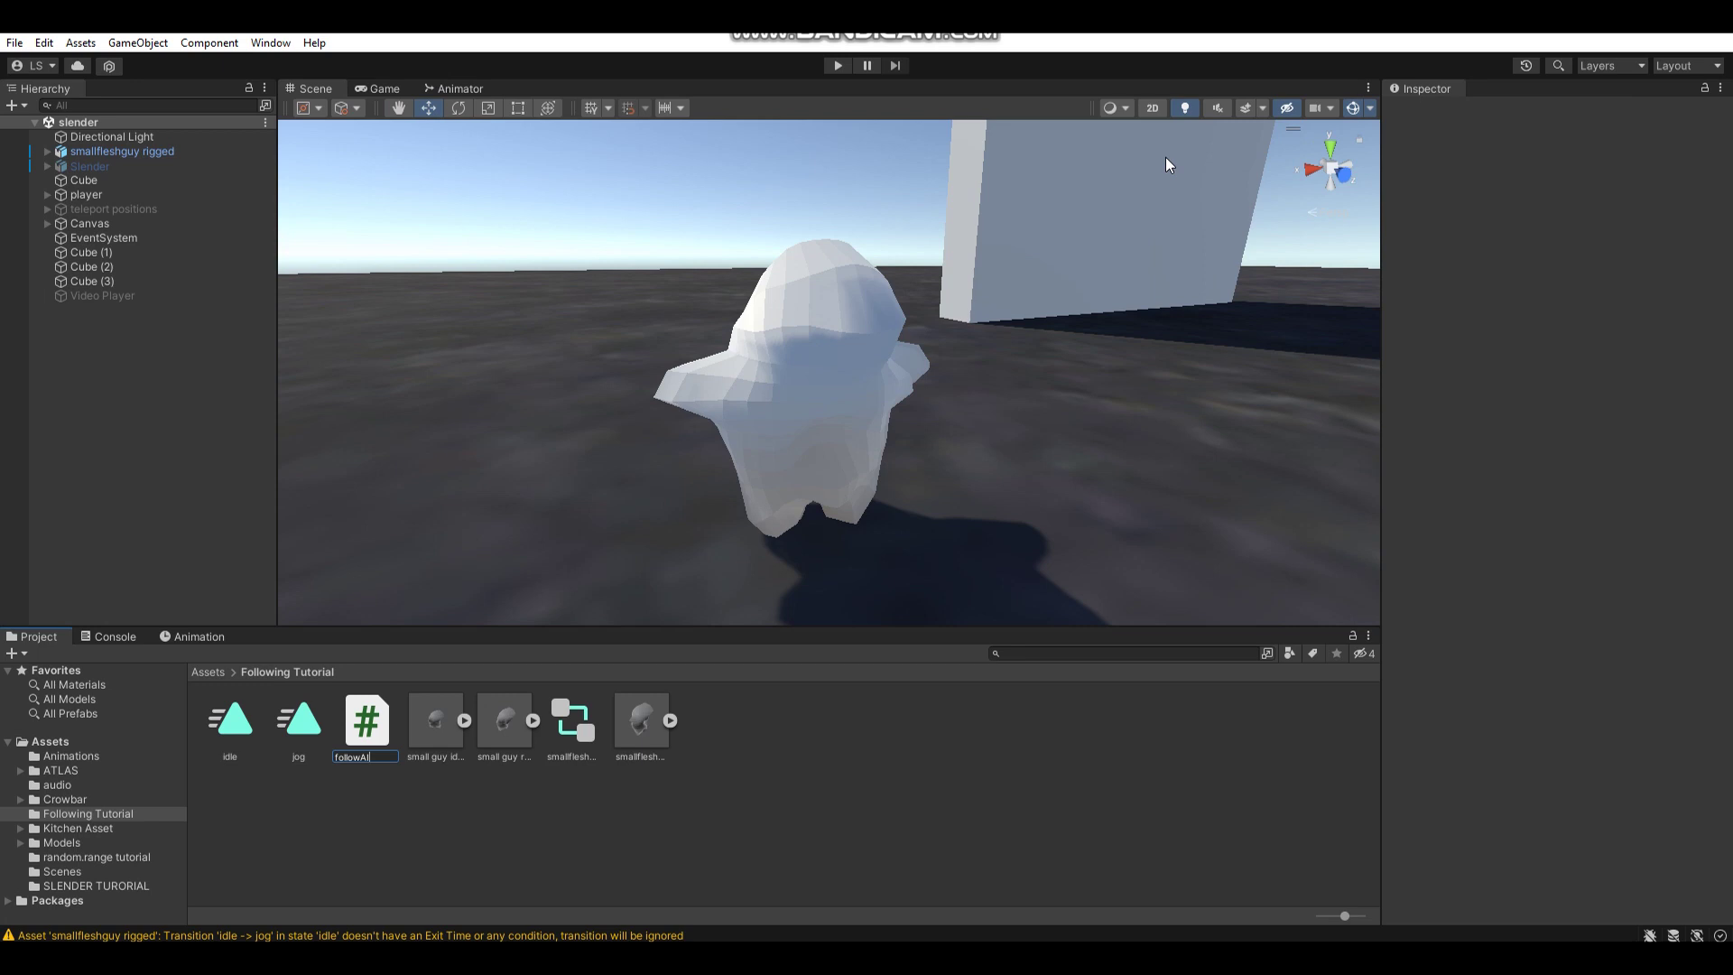
pyautogui.press('Return')
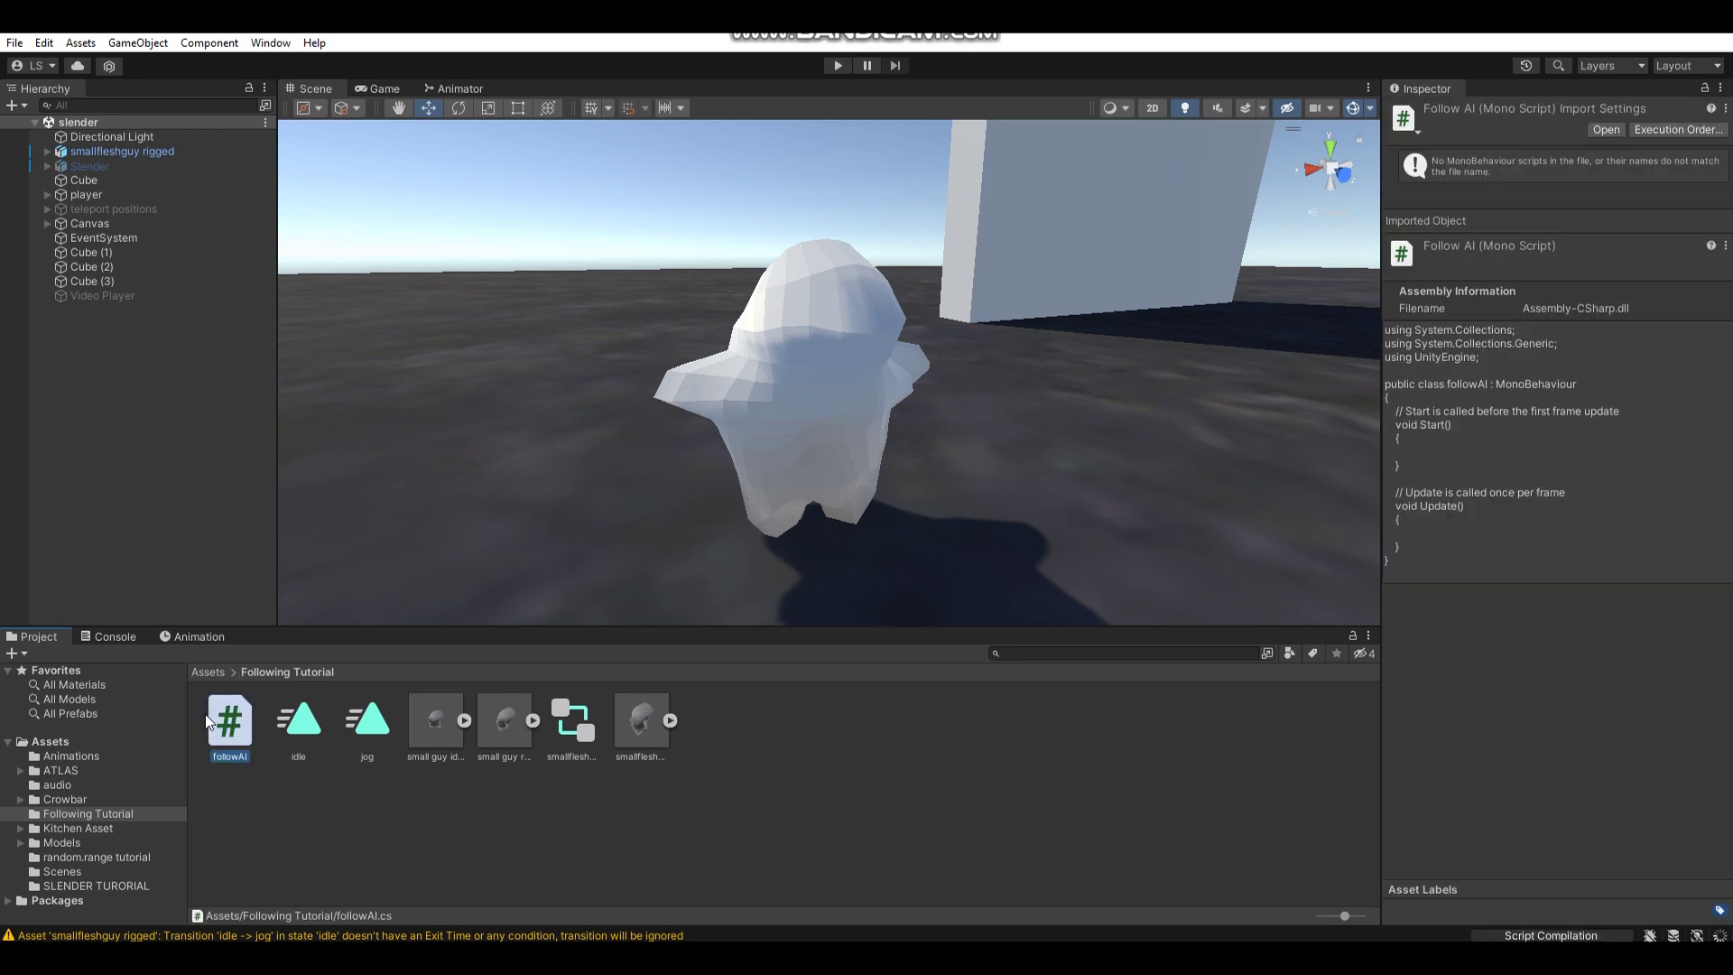
pyautogui.doubleClick(232, 715)
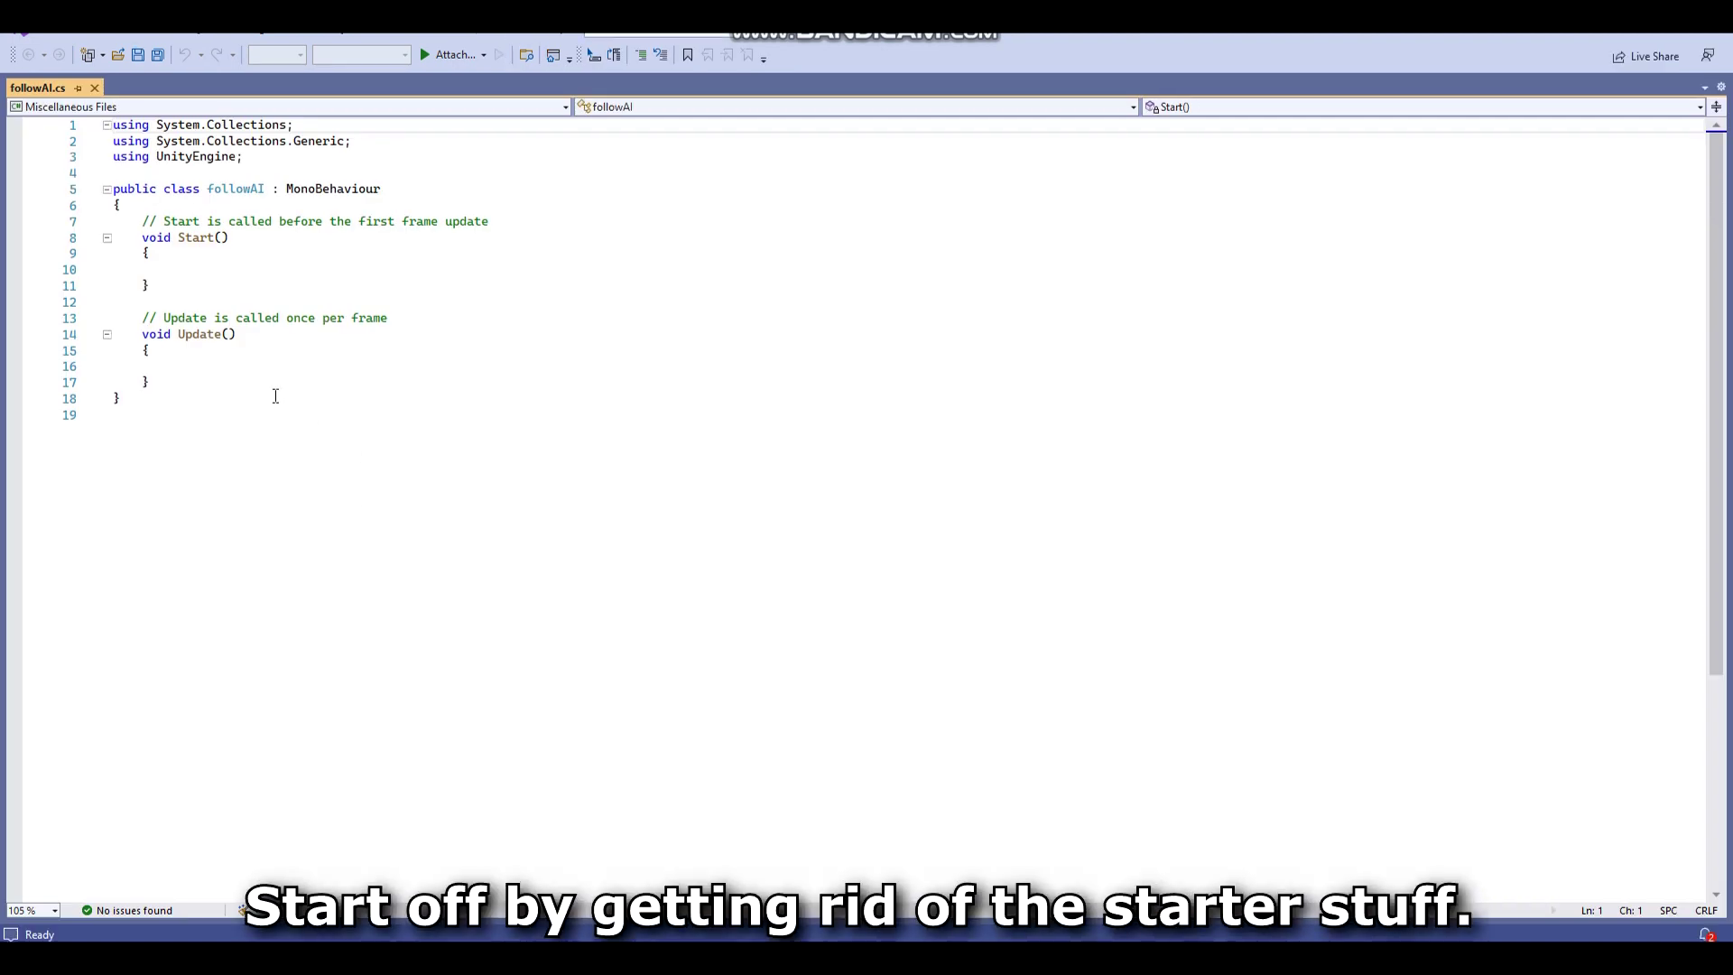
# Replace Start and Update with fields public NavMeshAgent ai and public Transform player, and save.
pyautogui.moveTo(182, 383); pyautogui.dragTo(143, 223)
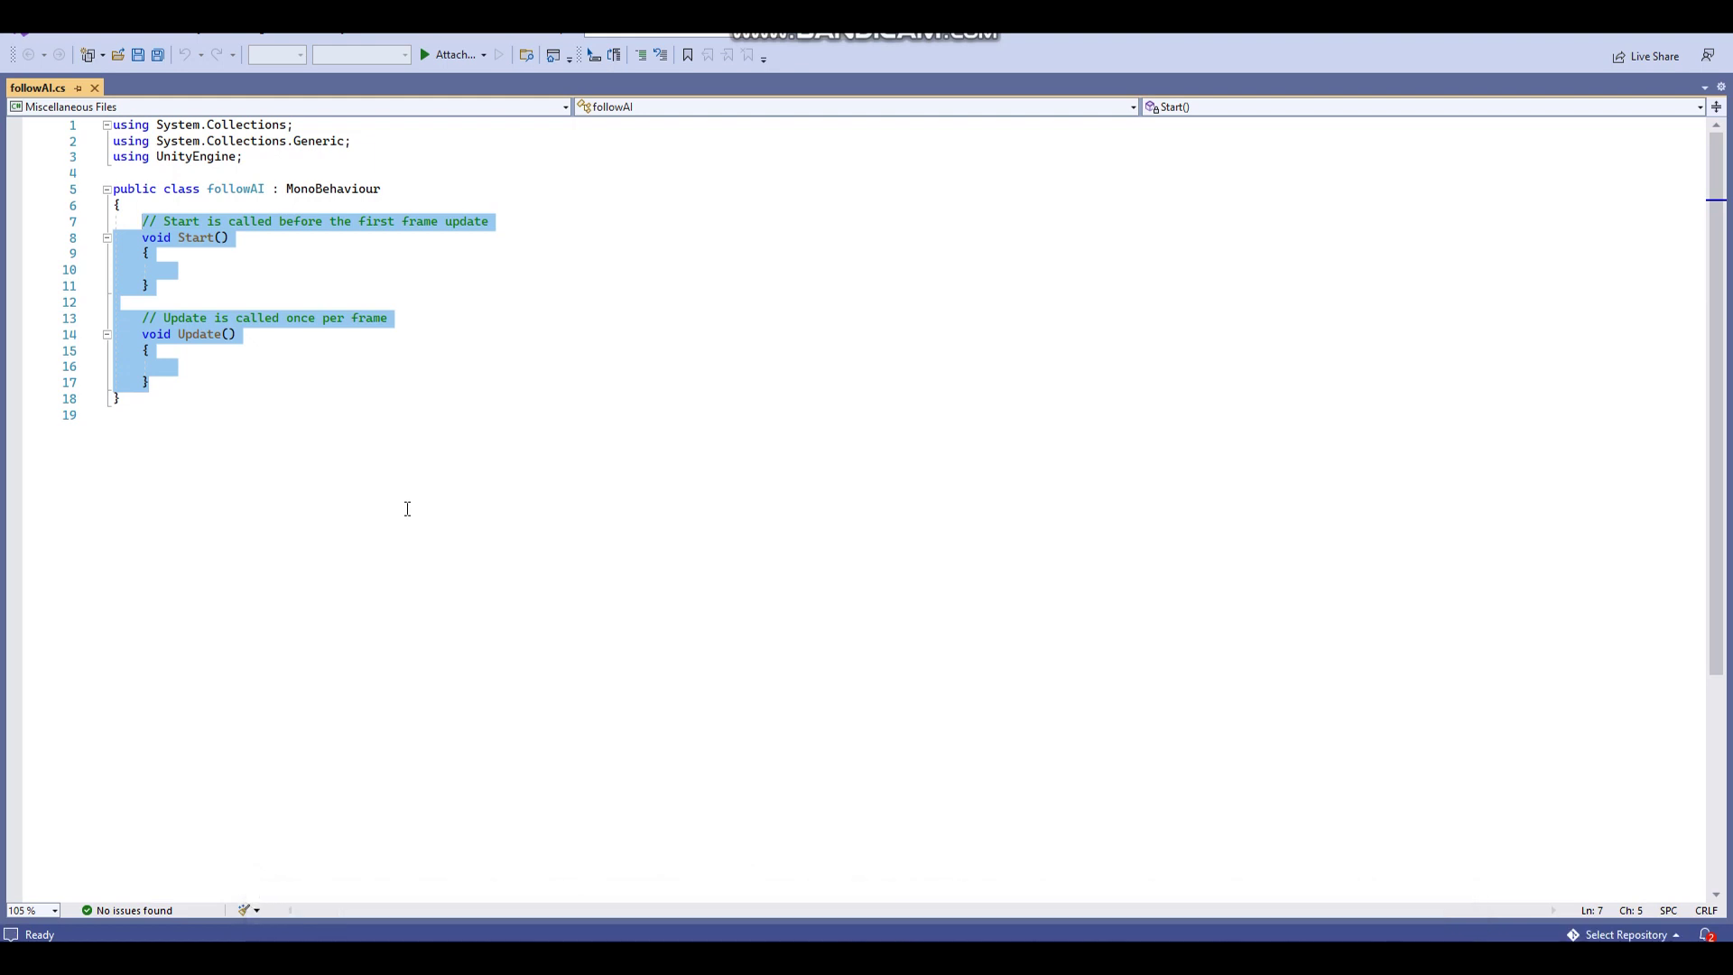
pyautogui.press('Delete')
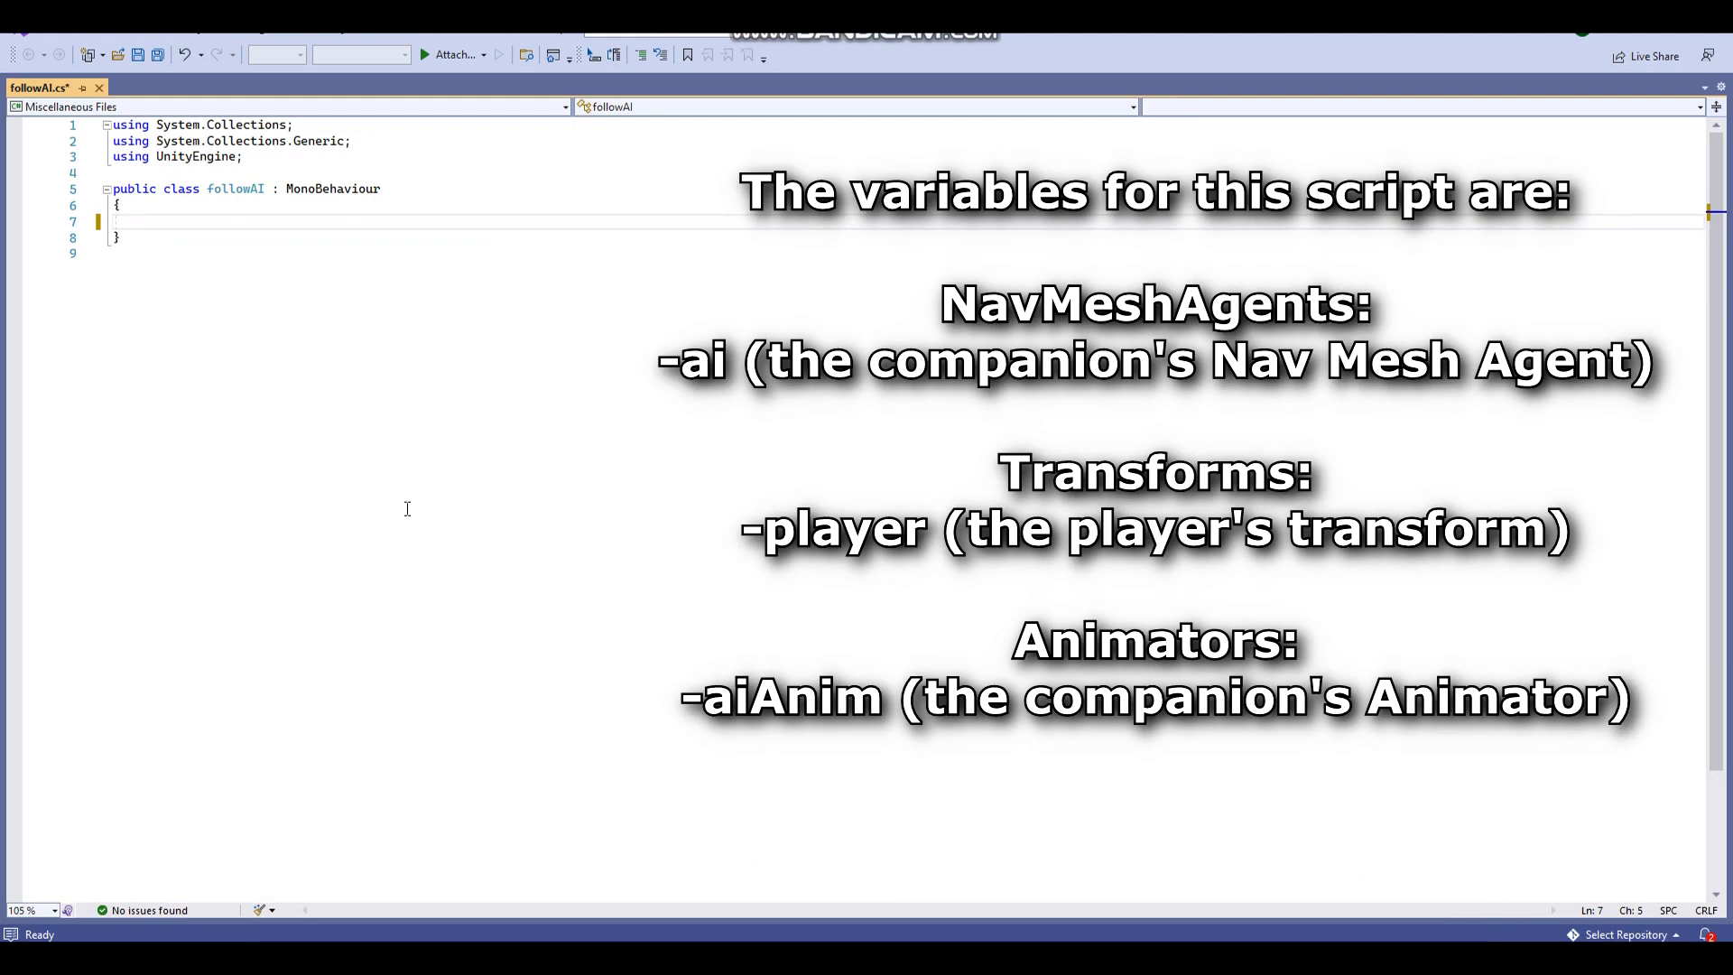
pyautogui.write('publ')
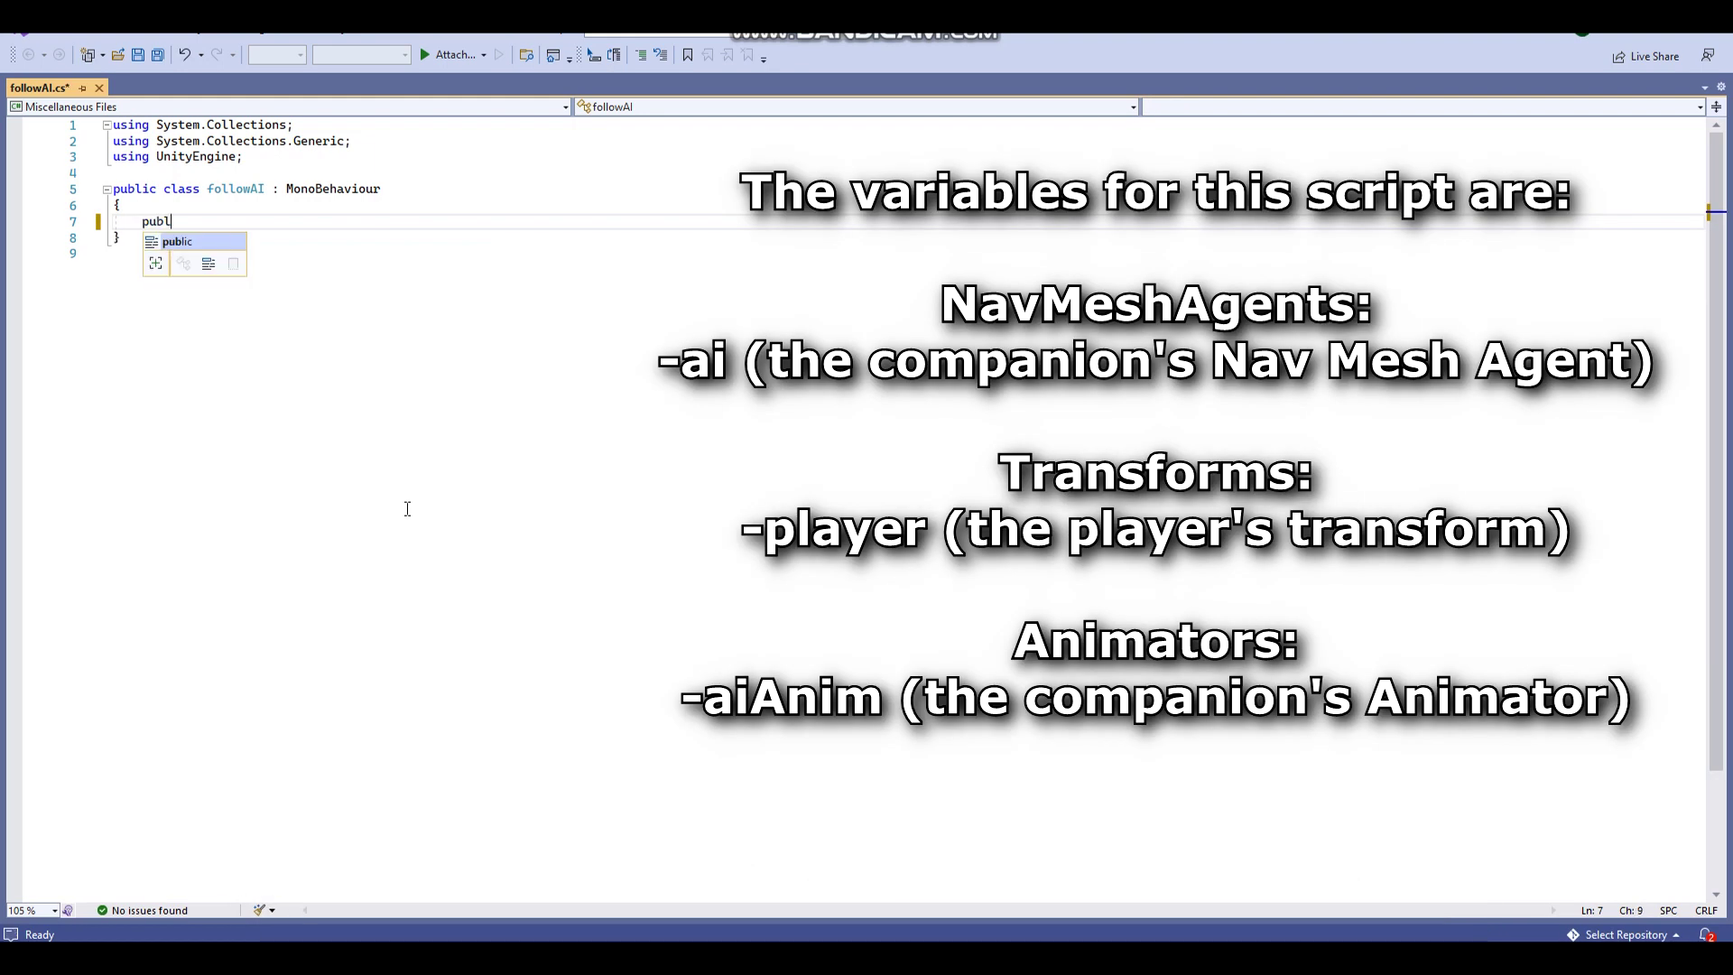
pyautogui.write('ic NavMe')
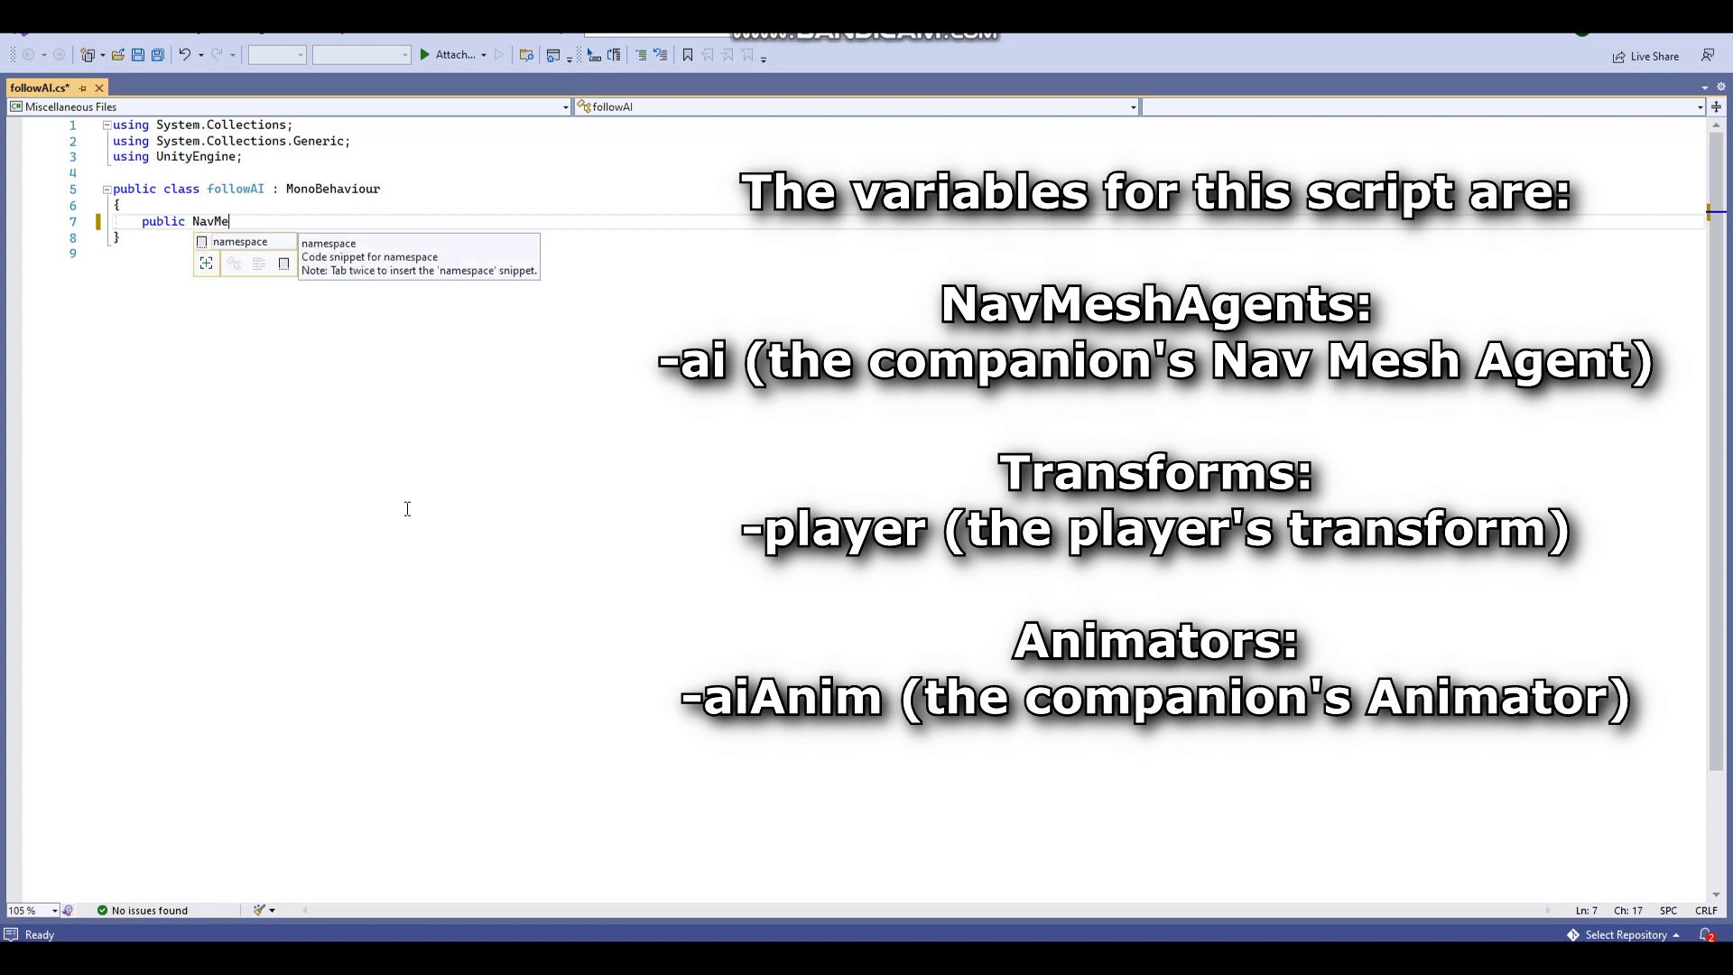
pyautogui.write('shAgent')
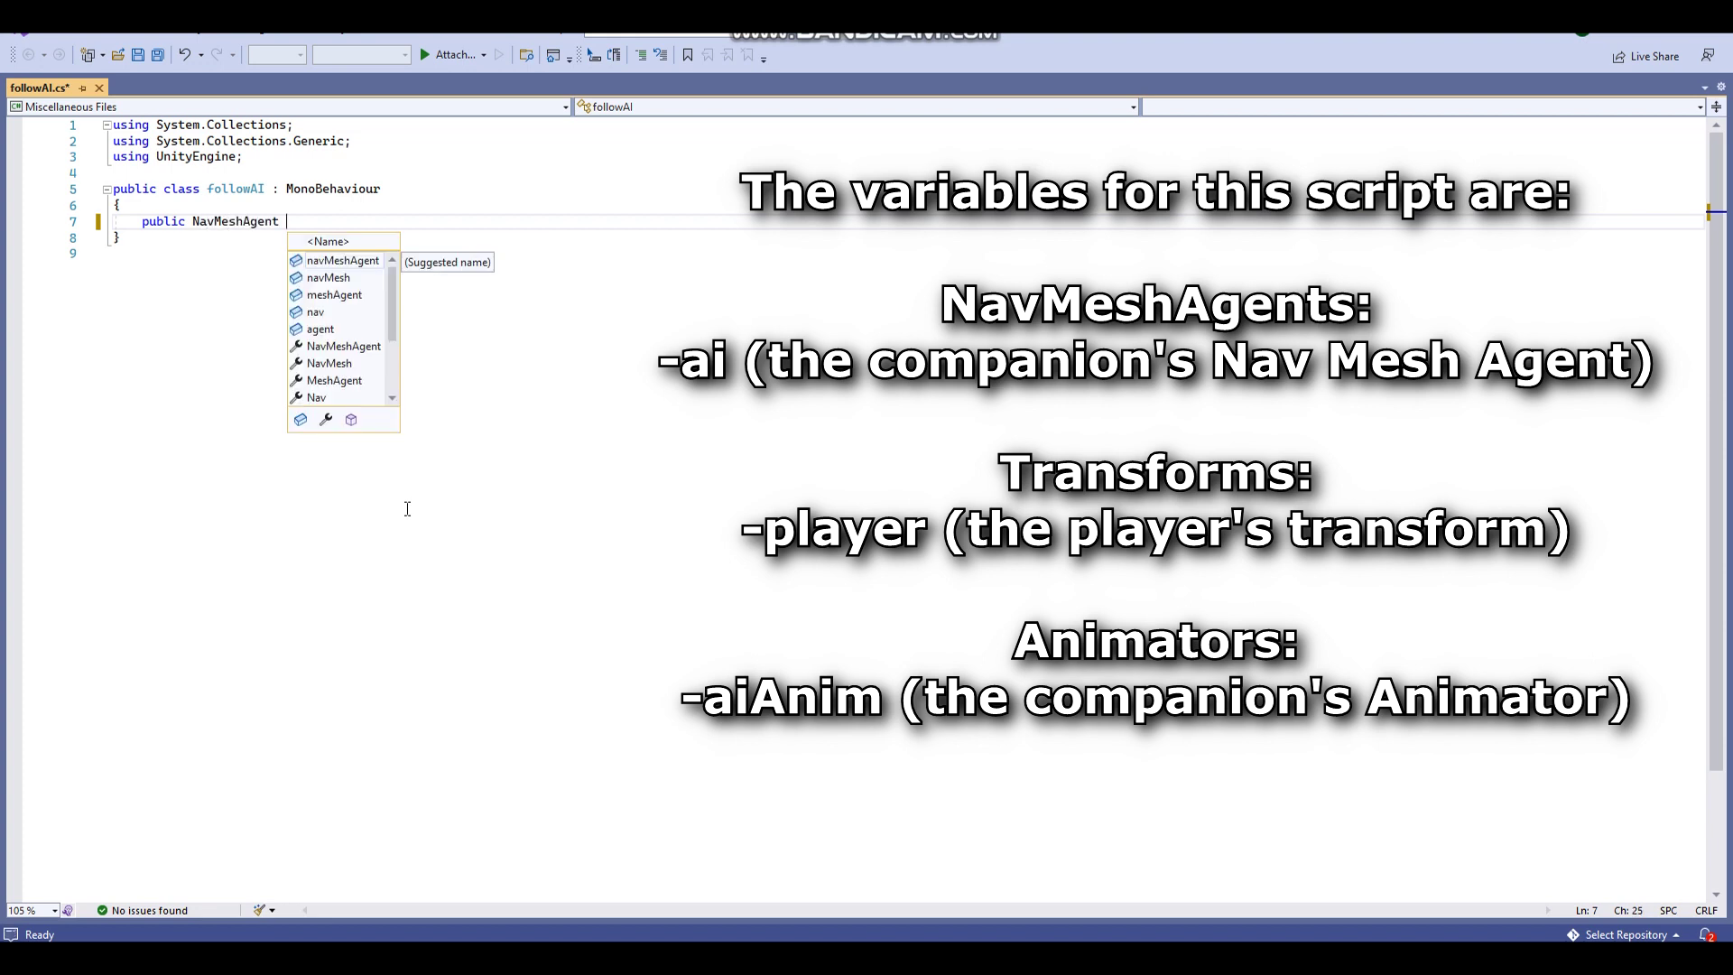
pyautogui.write(' ai')
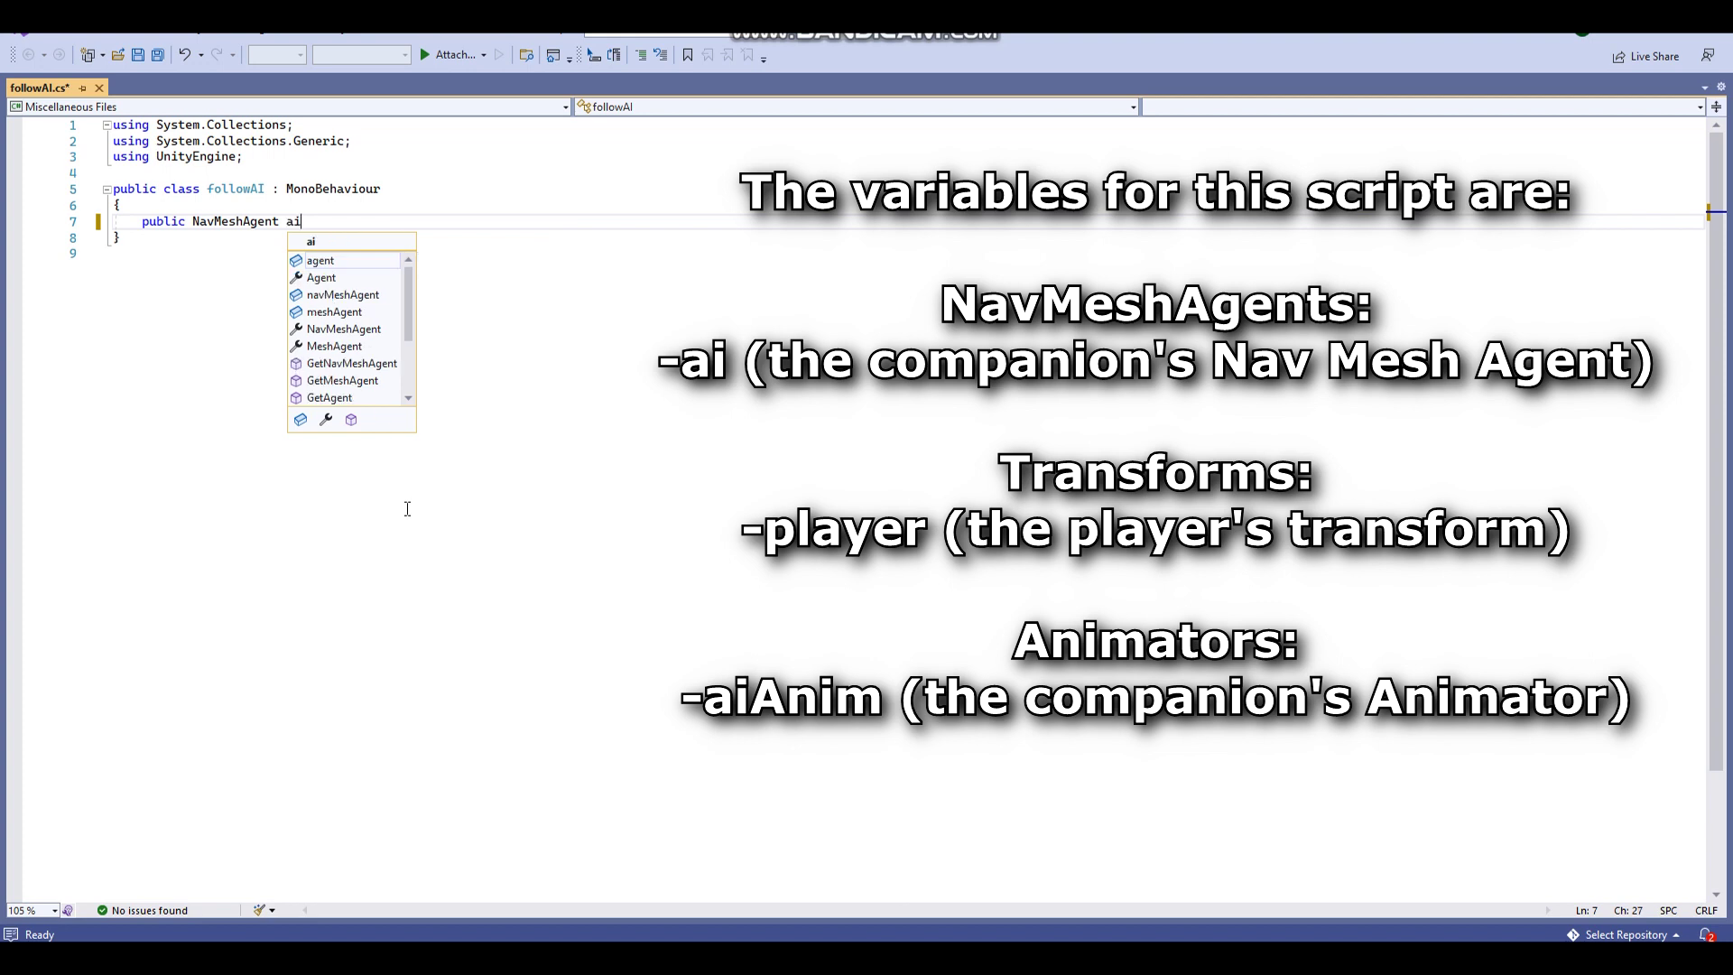
pyautogui.write(';')
pyautogui.press('Return')
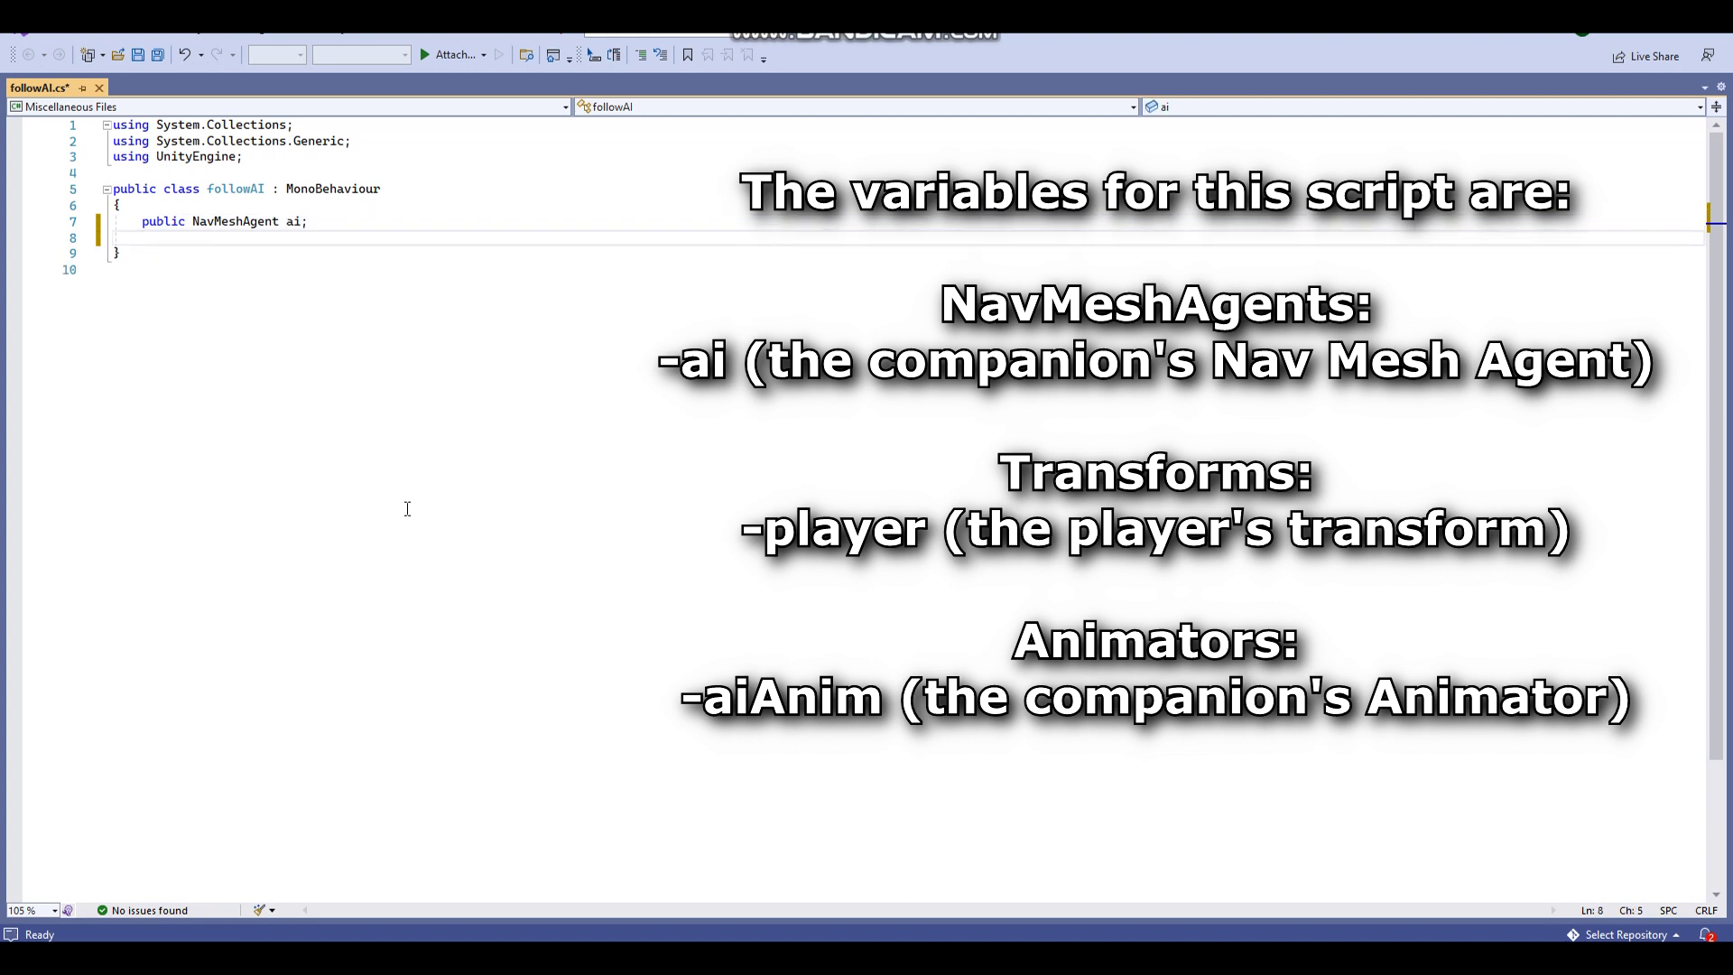
pyautogui.write('public Tran')
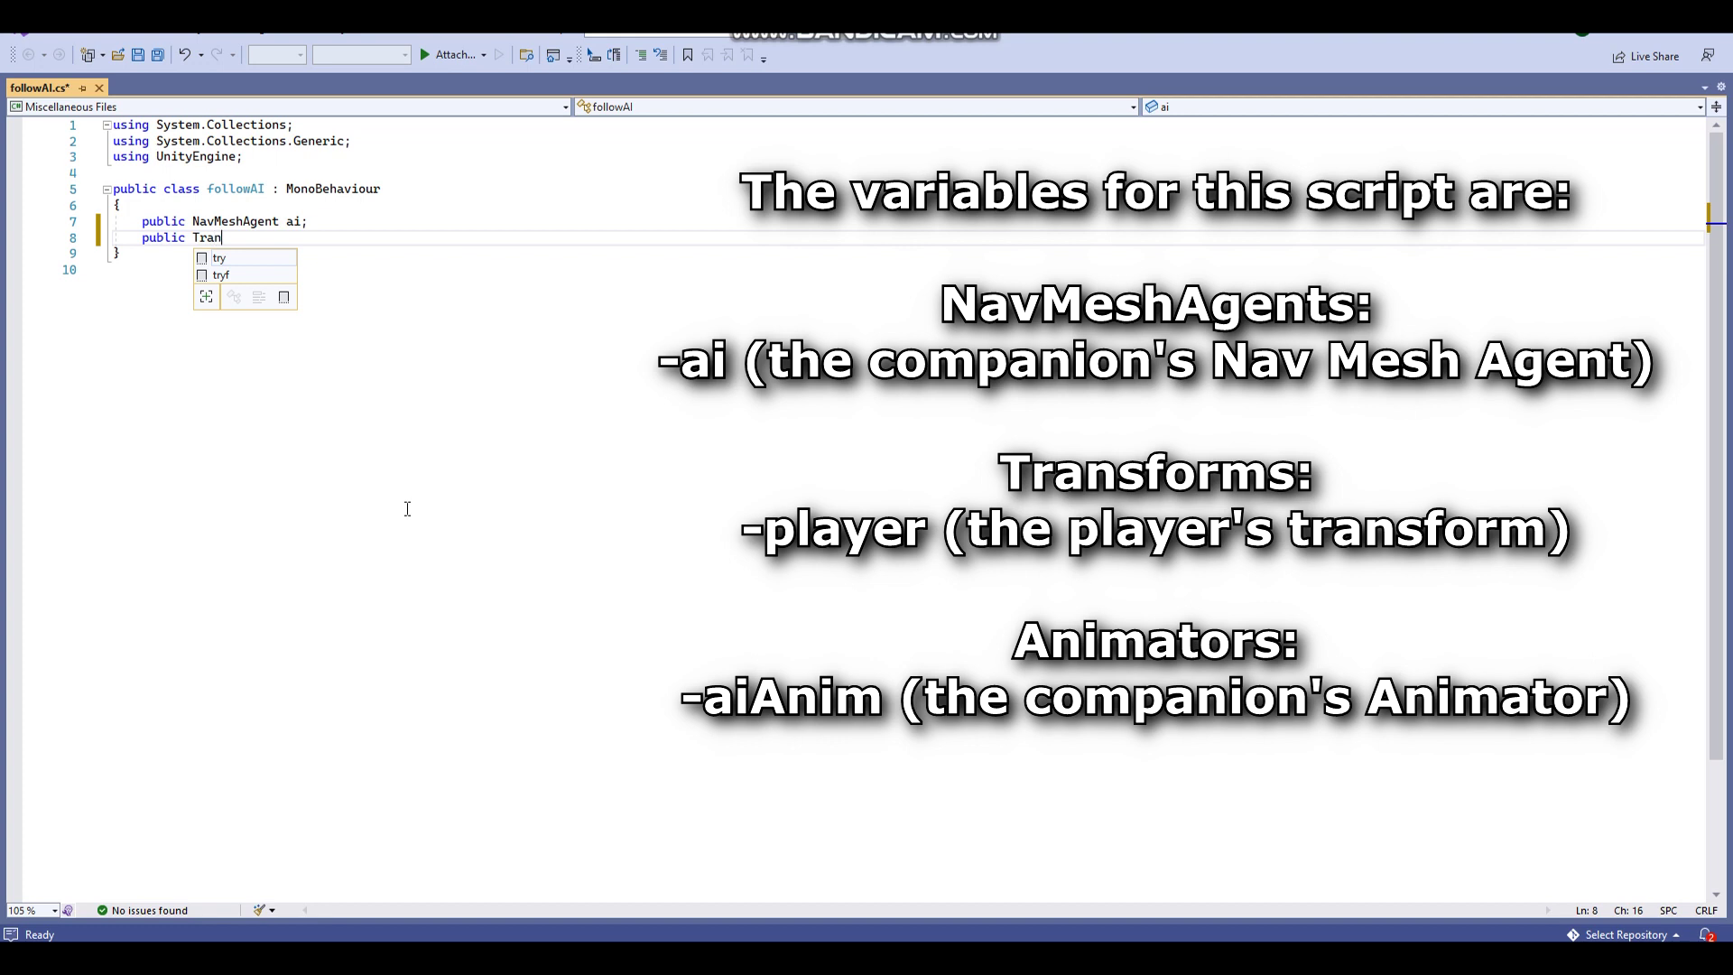
pyautogui.write('sform p')
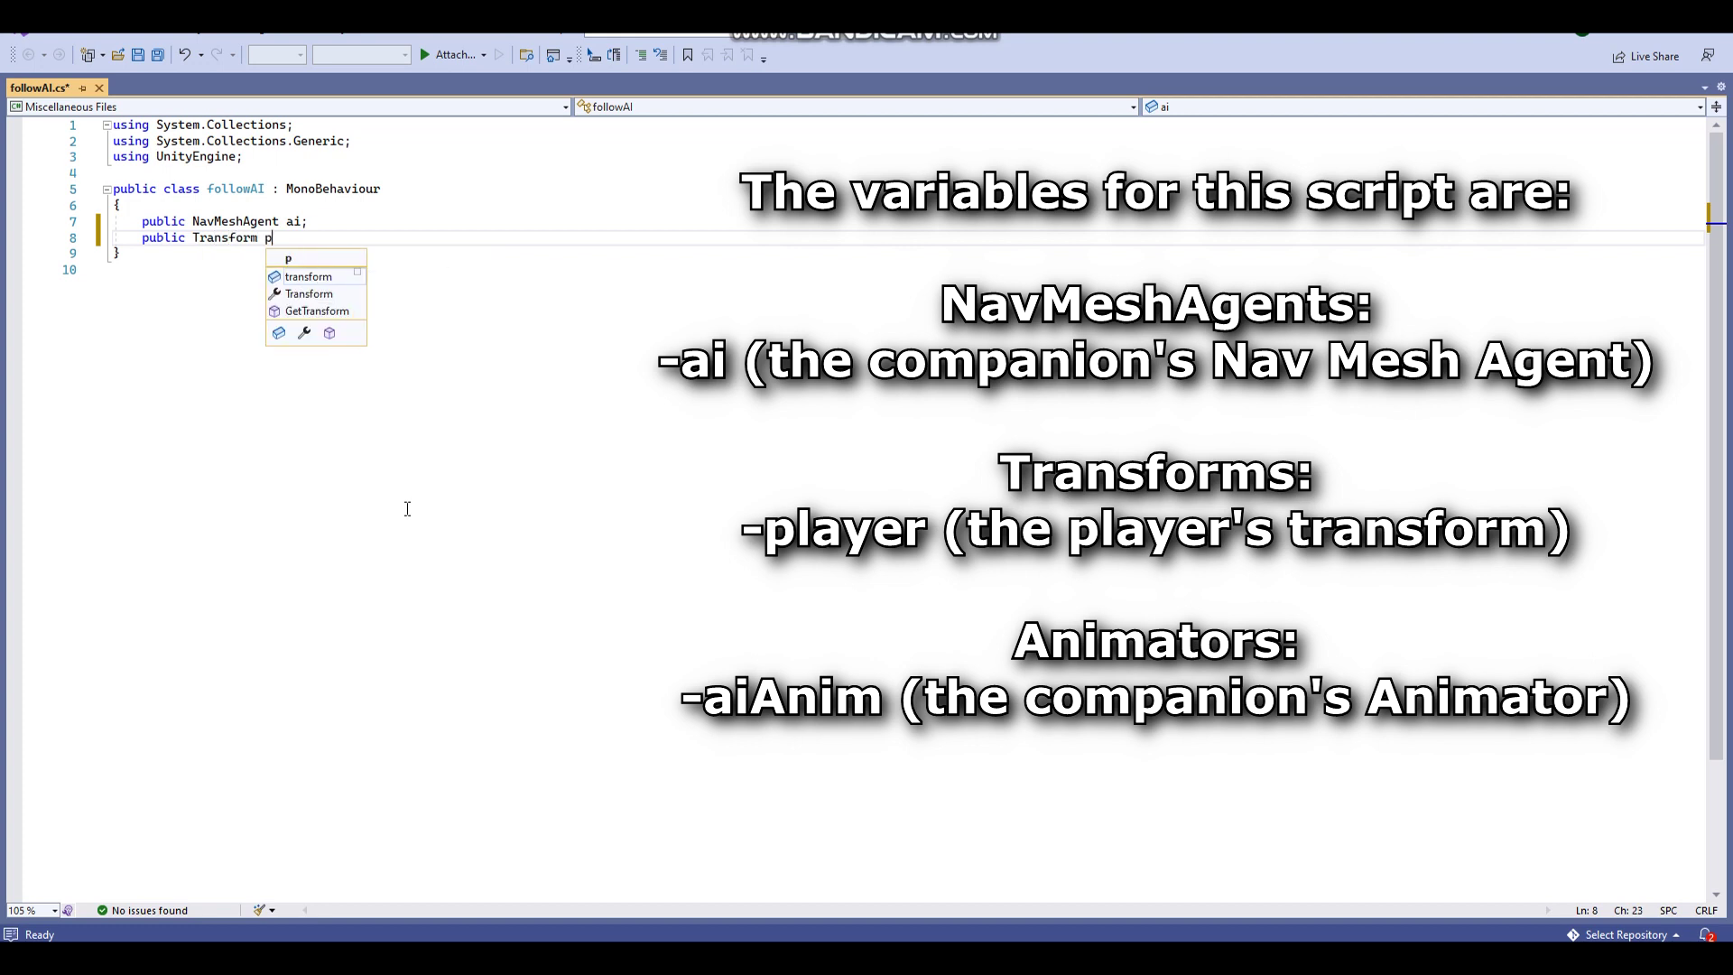
pyautogui.write('layer;')
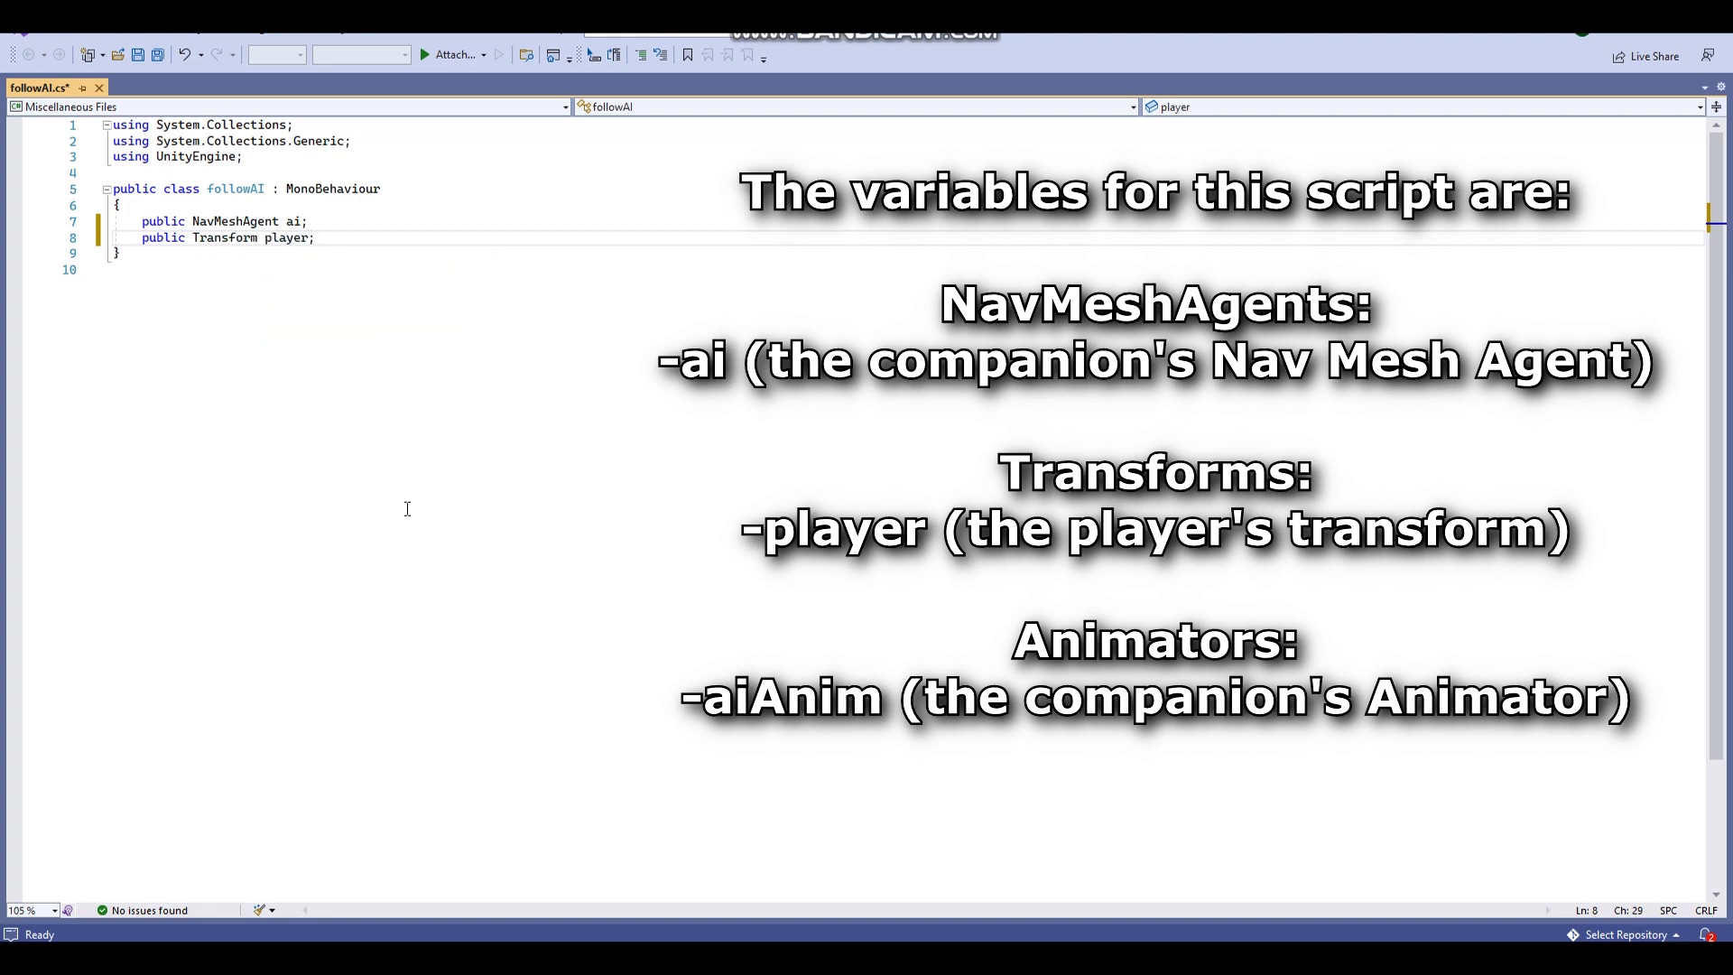
pyautogui.hotkey('ctrl', 's')
# Add the field public Animator aiAnim followed by blank lines.
pyautogui.press('Return')
pyautogui.write('public ')
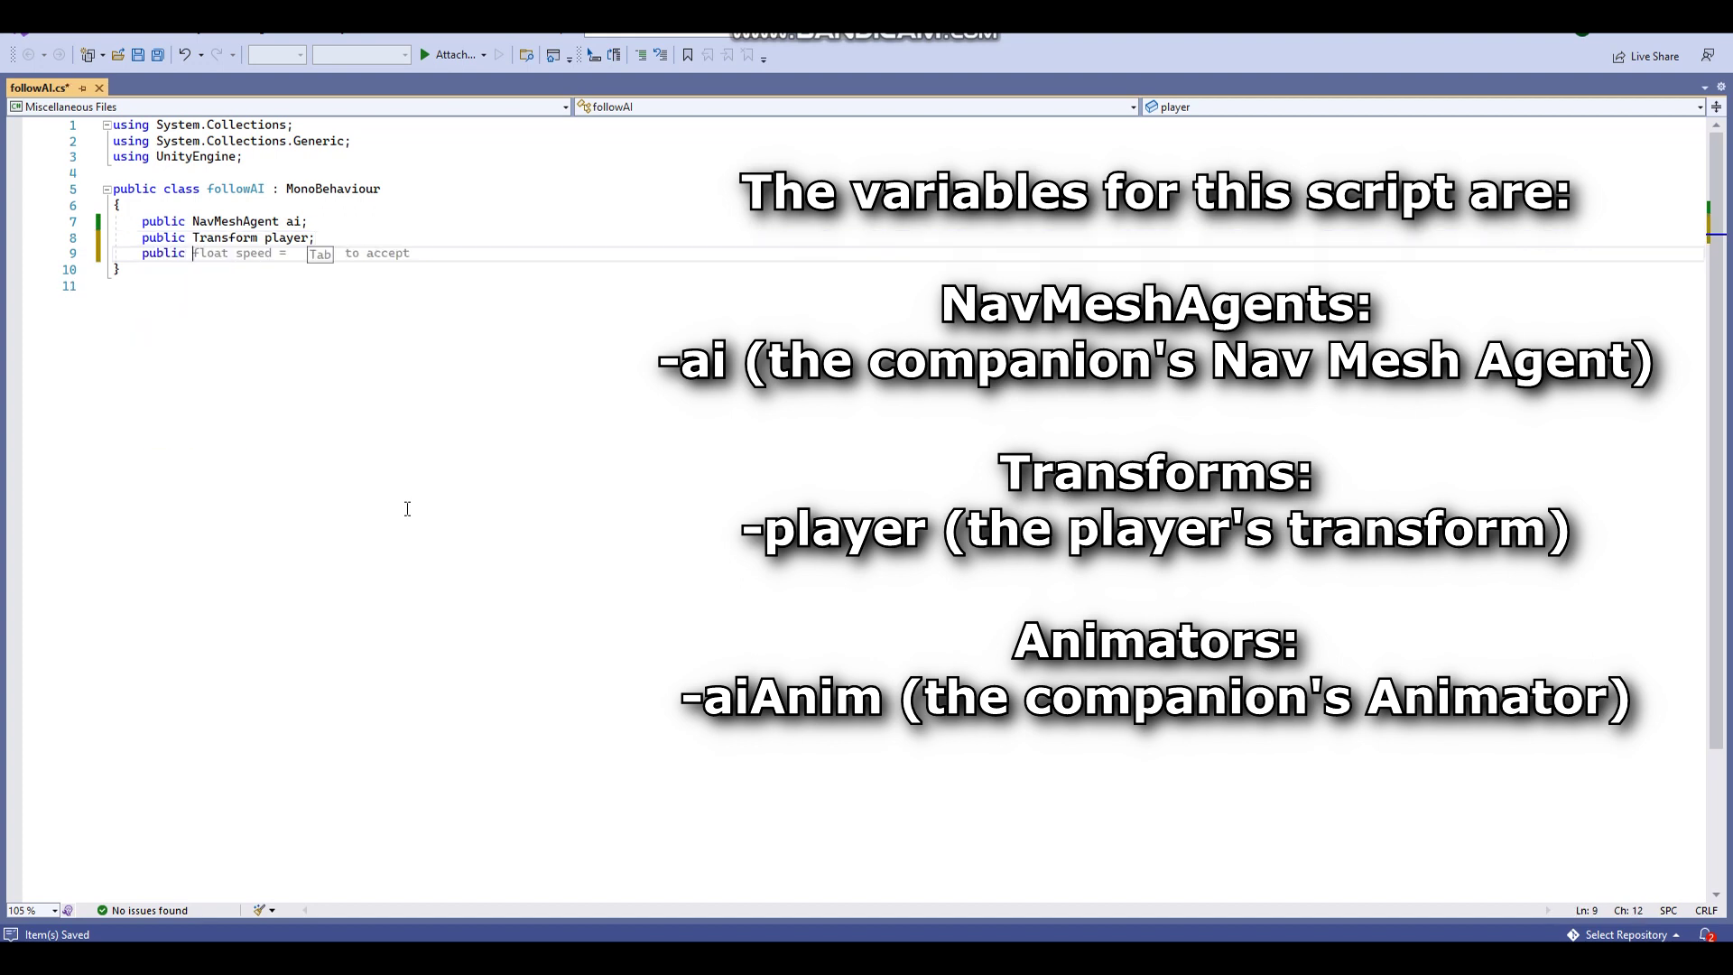
pyautogui.write('Animator ')
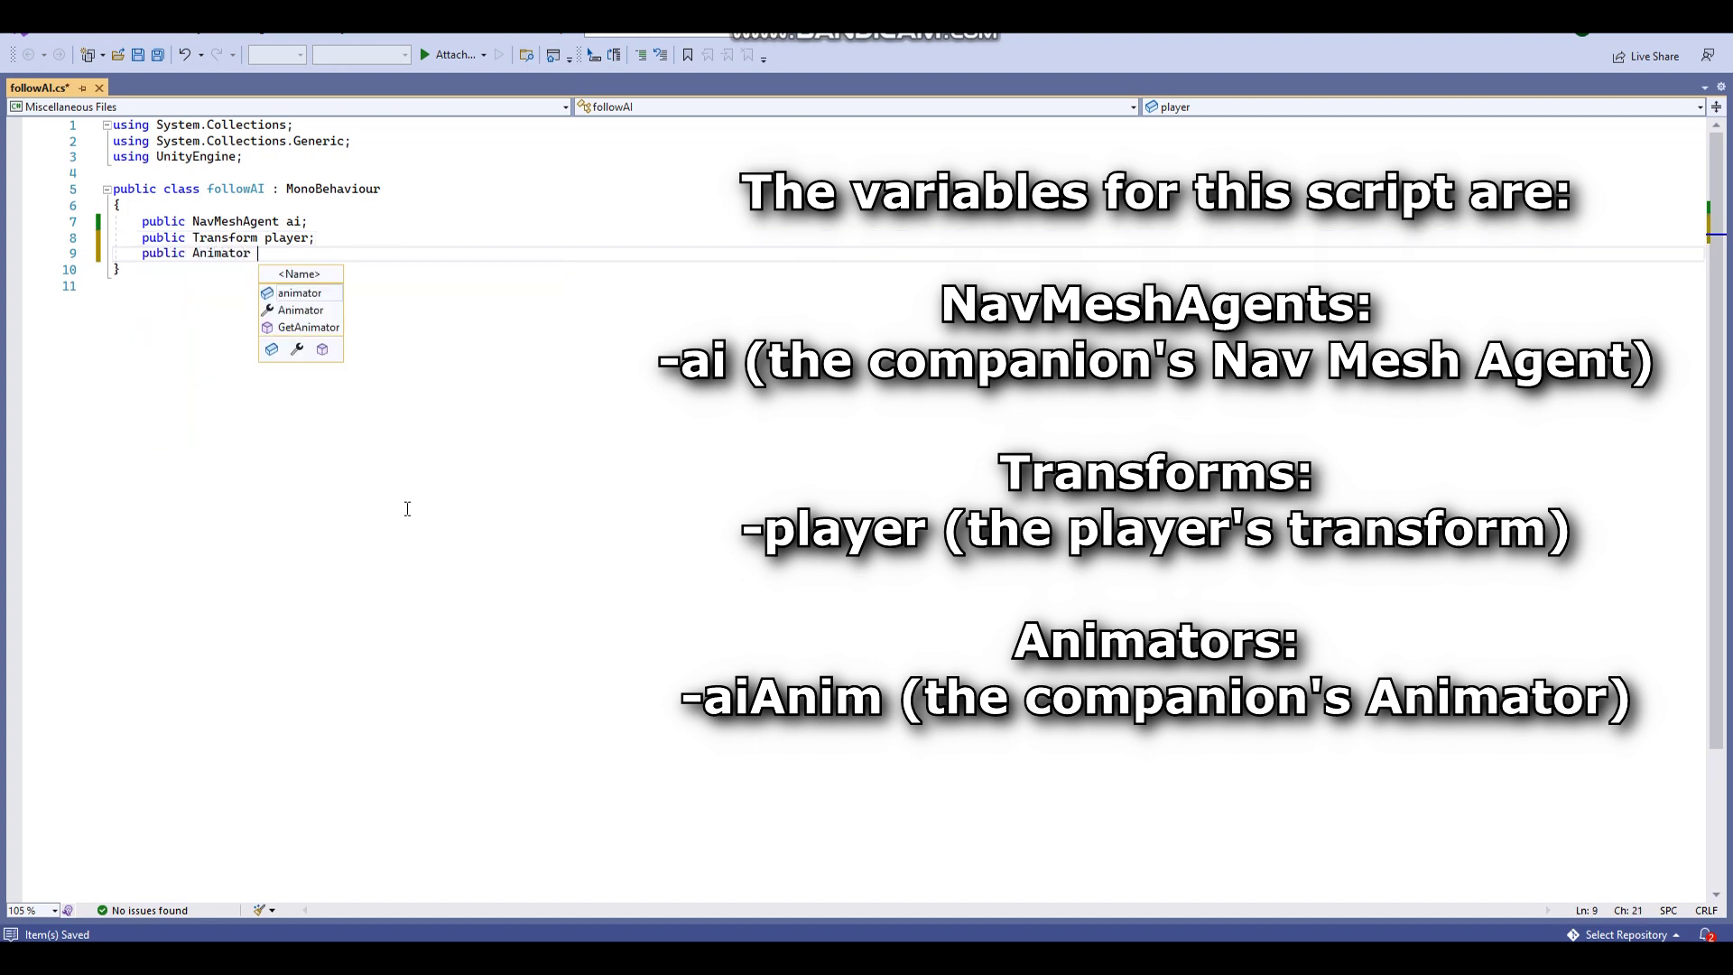
pyautogui.write('aiAnim;')
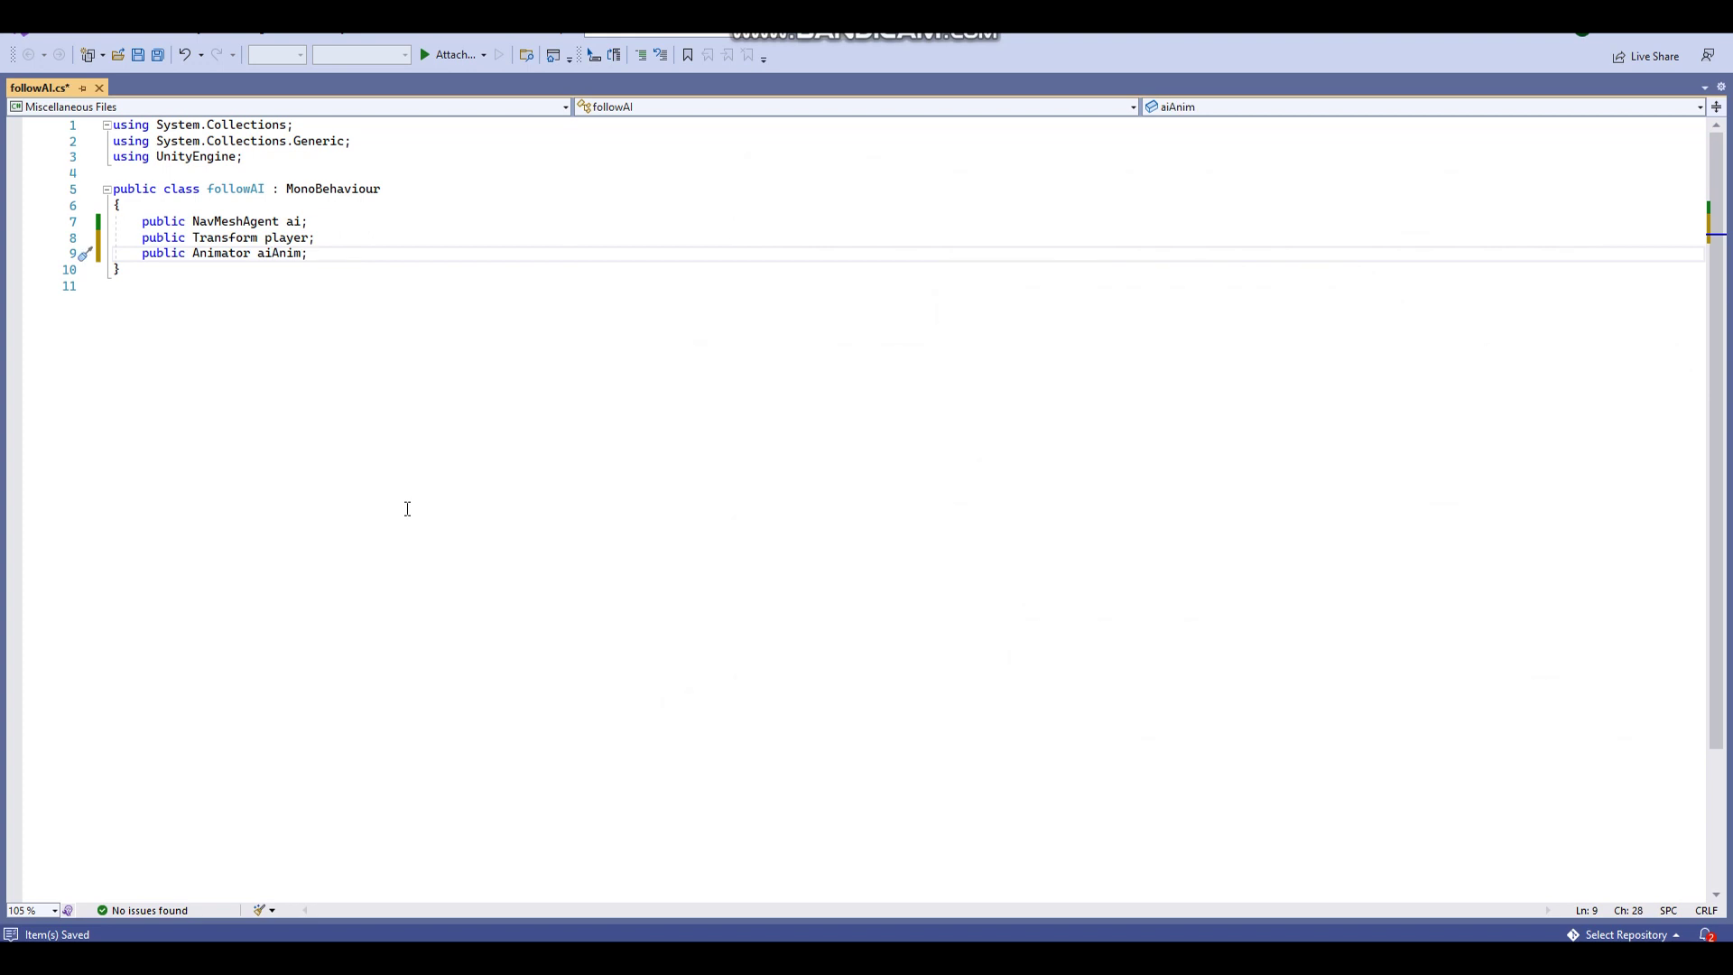
pyautogui.press('Return')
pyautogui.press('Return')
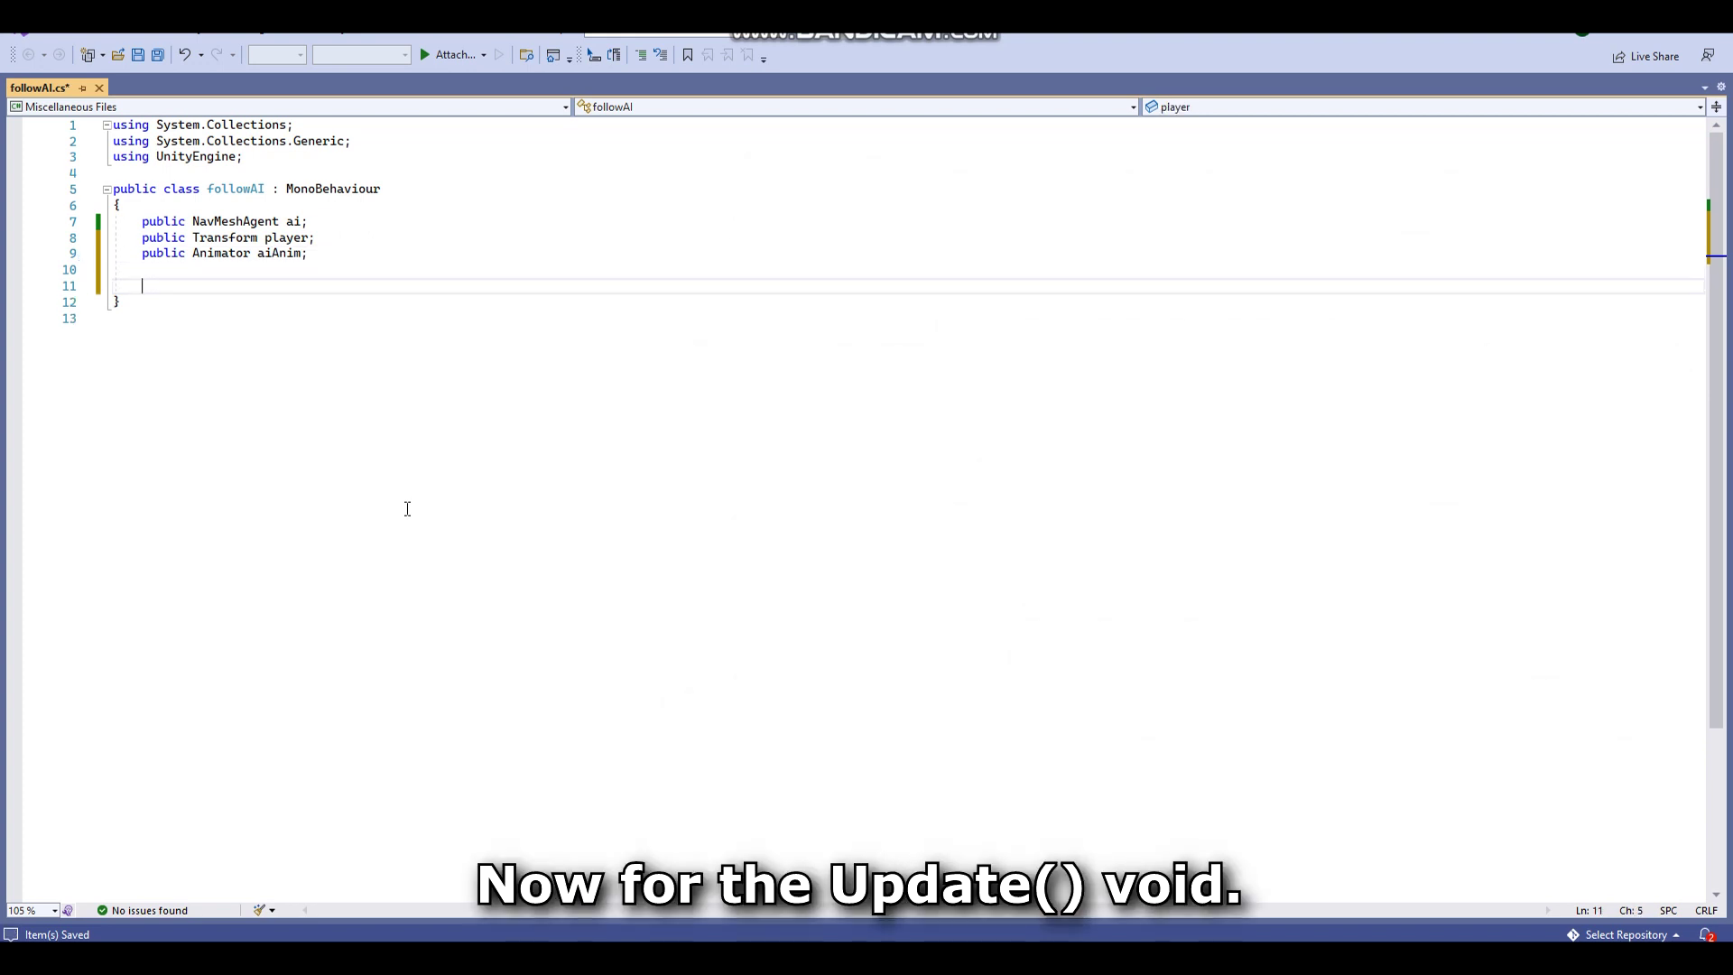
# Write void Update with an !ai.pathPending check and an ai.remainingDistance <= ai.stoppingDistance block.
pyautogui.write('void Update')
pyautogui.write('(){')
pyautogui.press('Return')
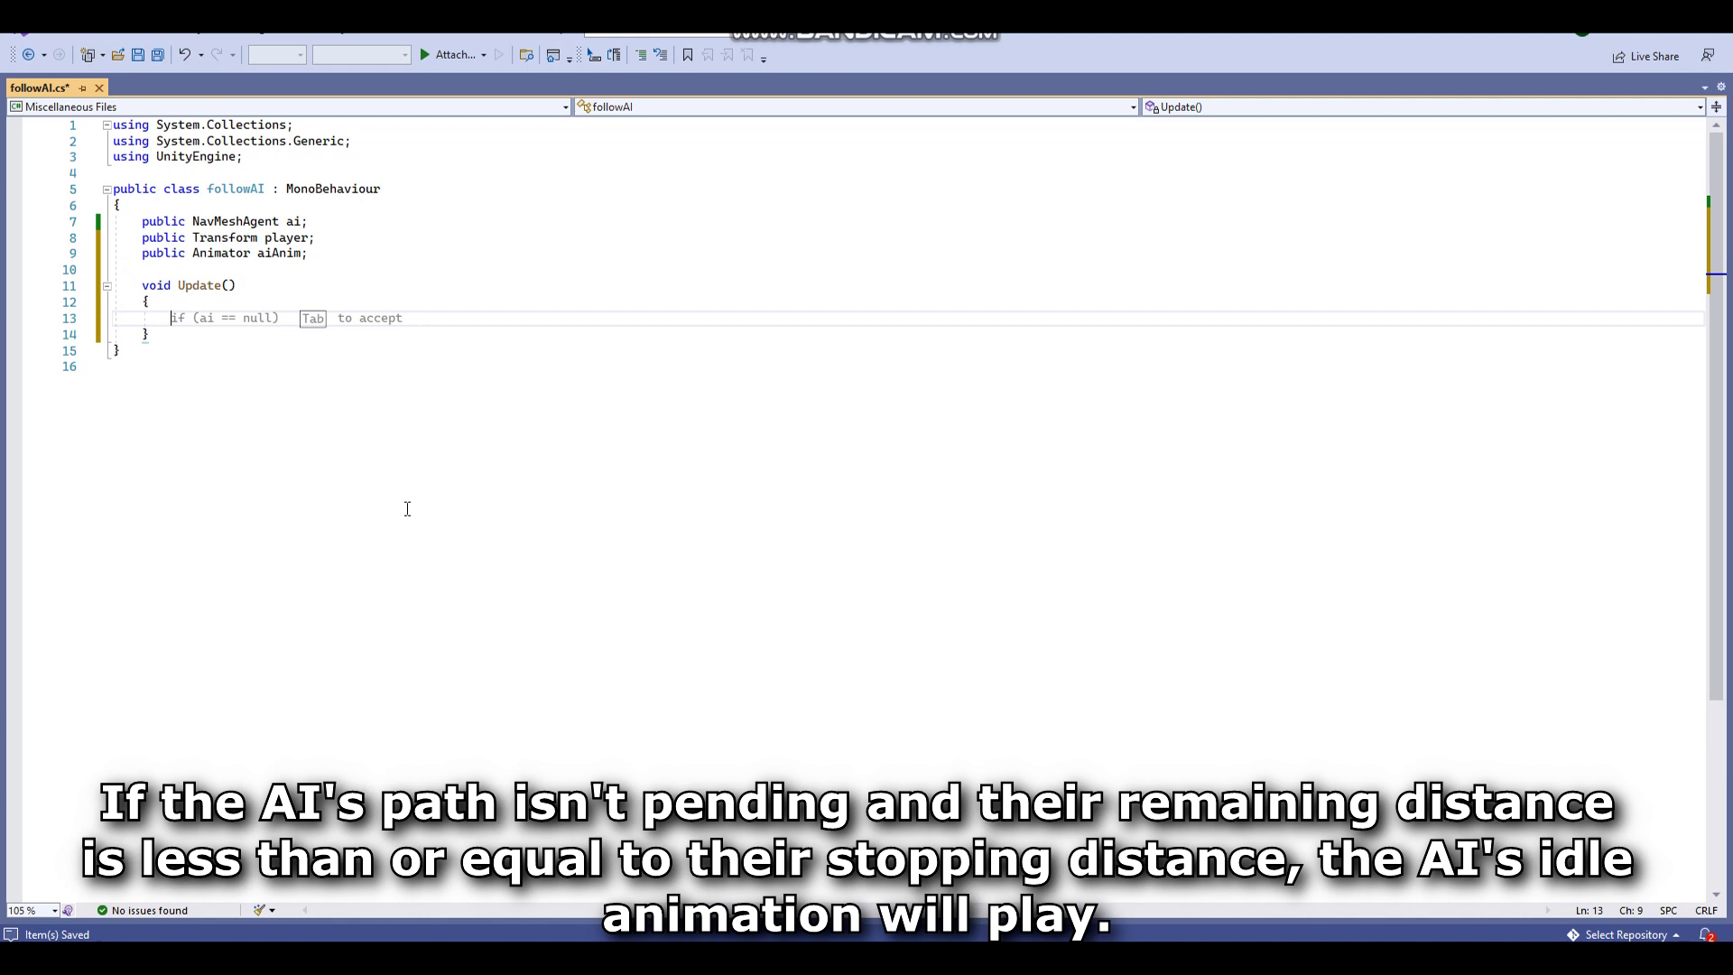
pyautogui.write('if (')
pyautogui.write('!')
pyautogui.write('ai.path')
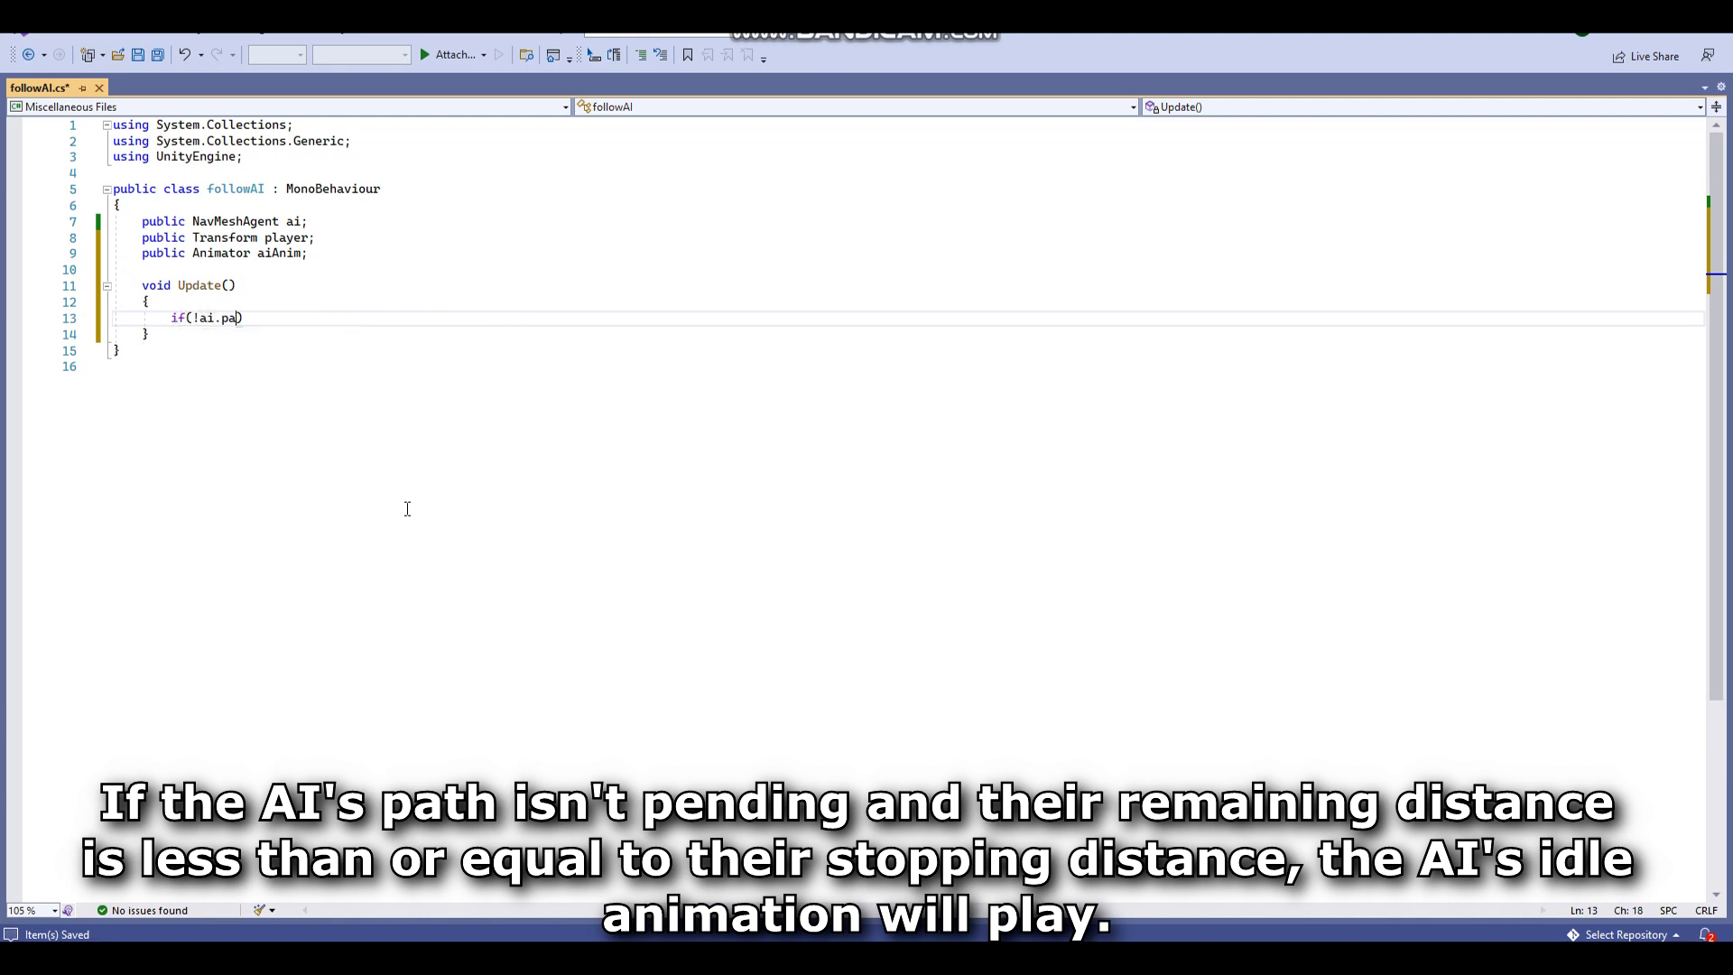
pyautogui.write('Pending')
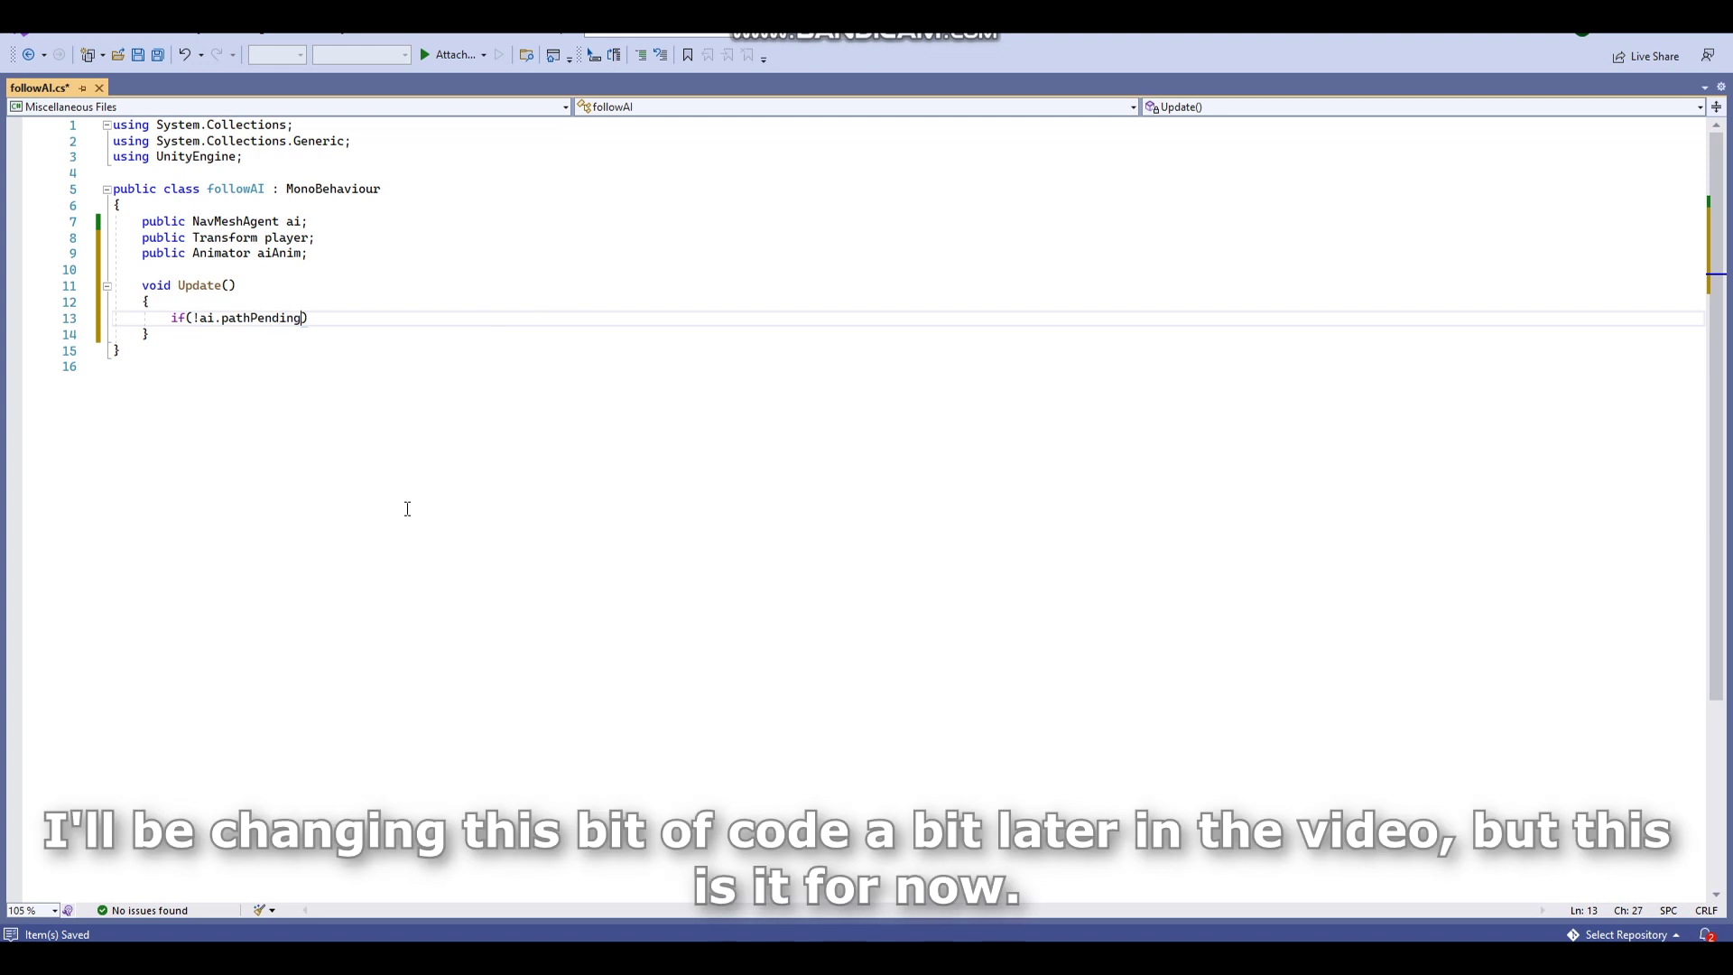
pyautogui.write(') {')
pyautogui.press('Return')
pyautogui.write('if(')
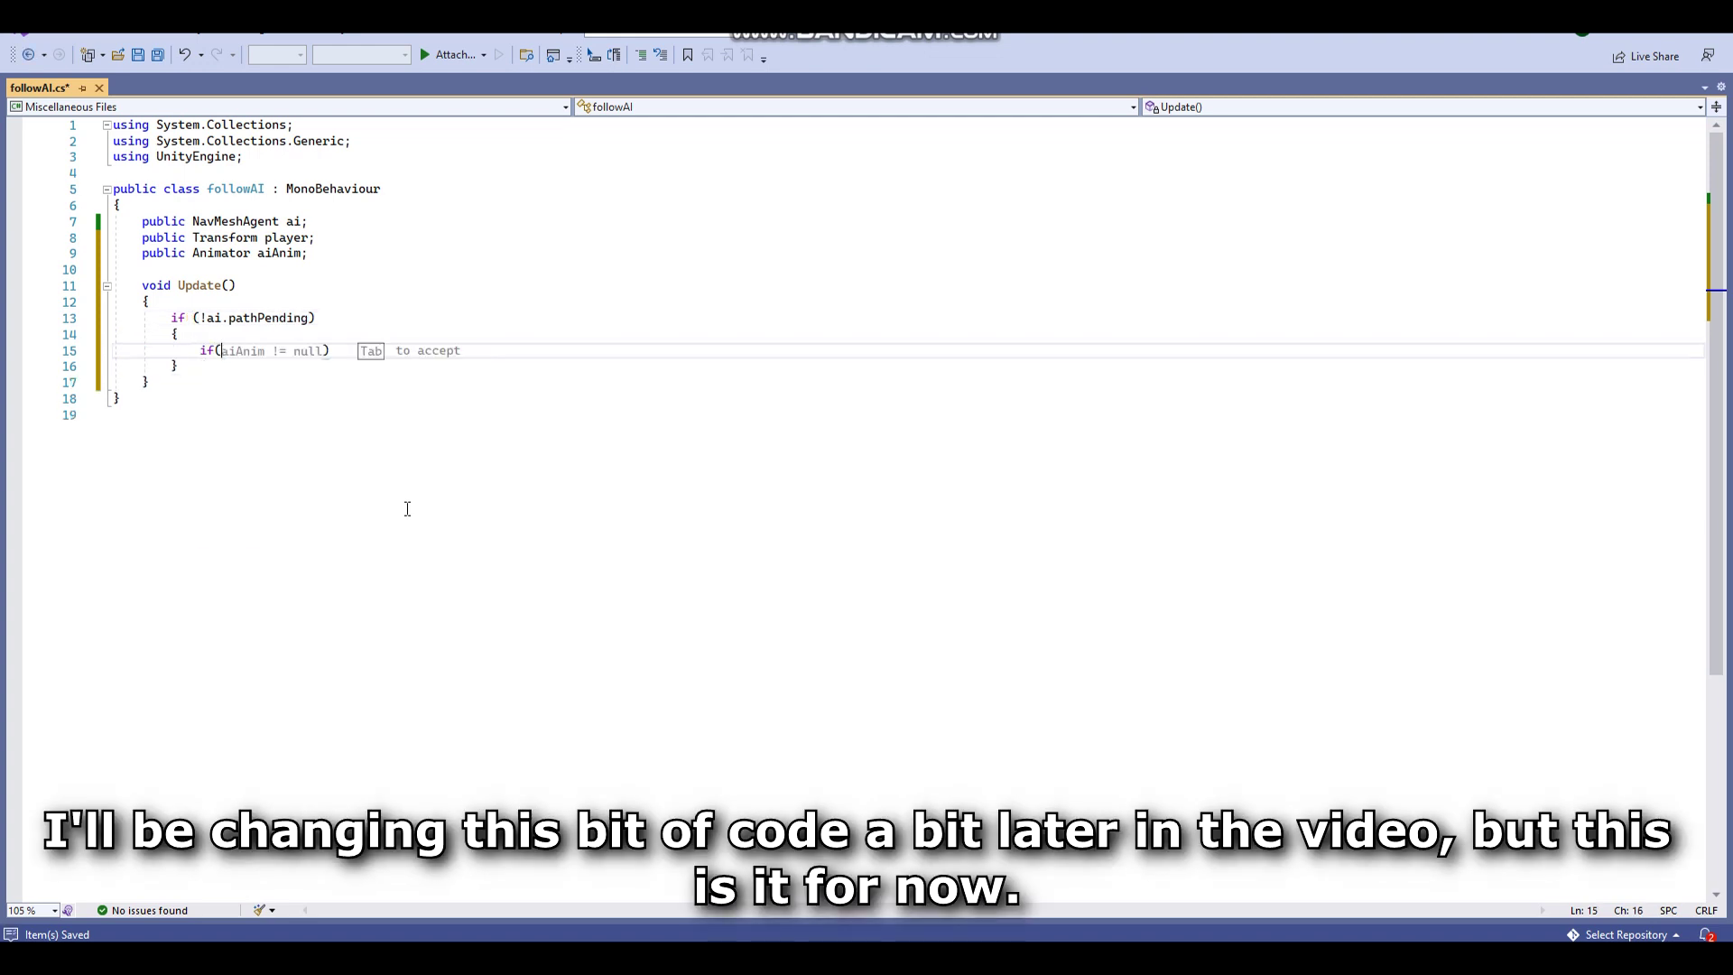
pyautogui.write('ai.remainingDistan')
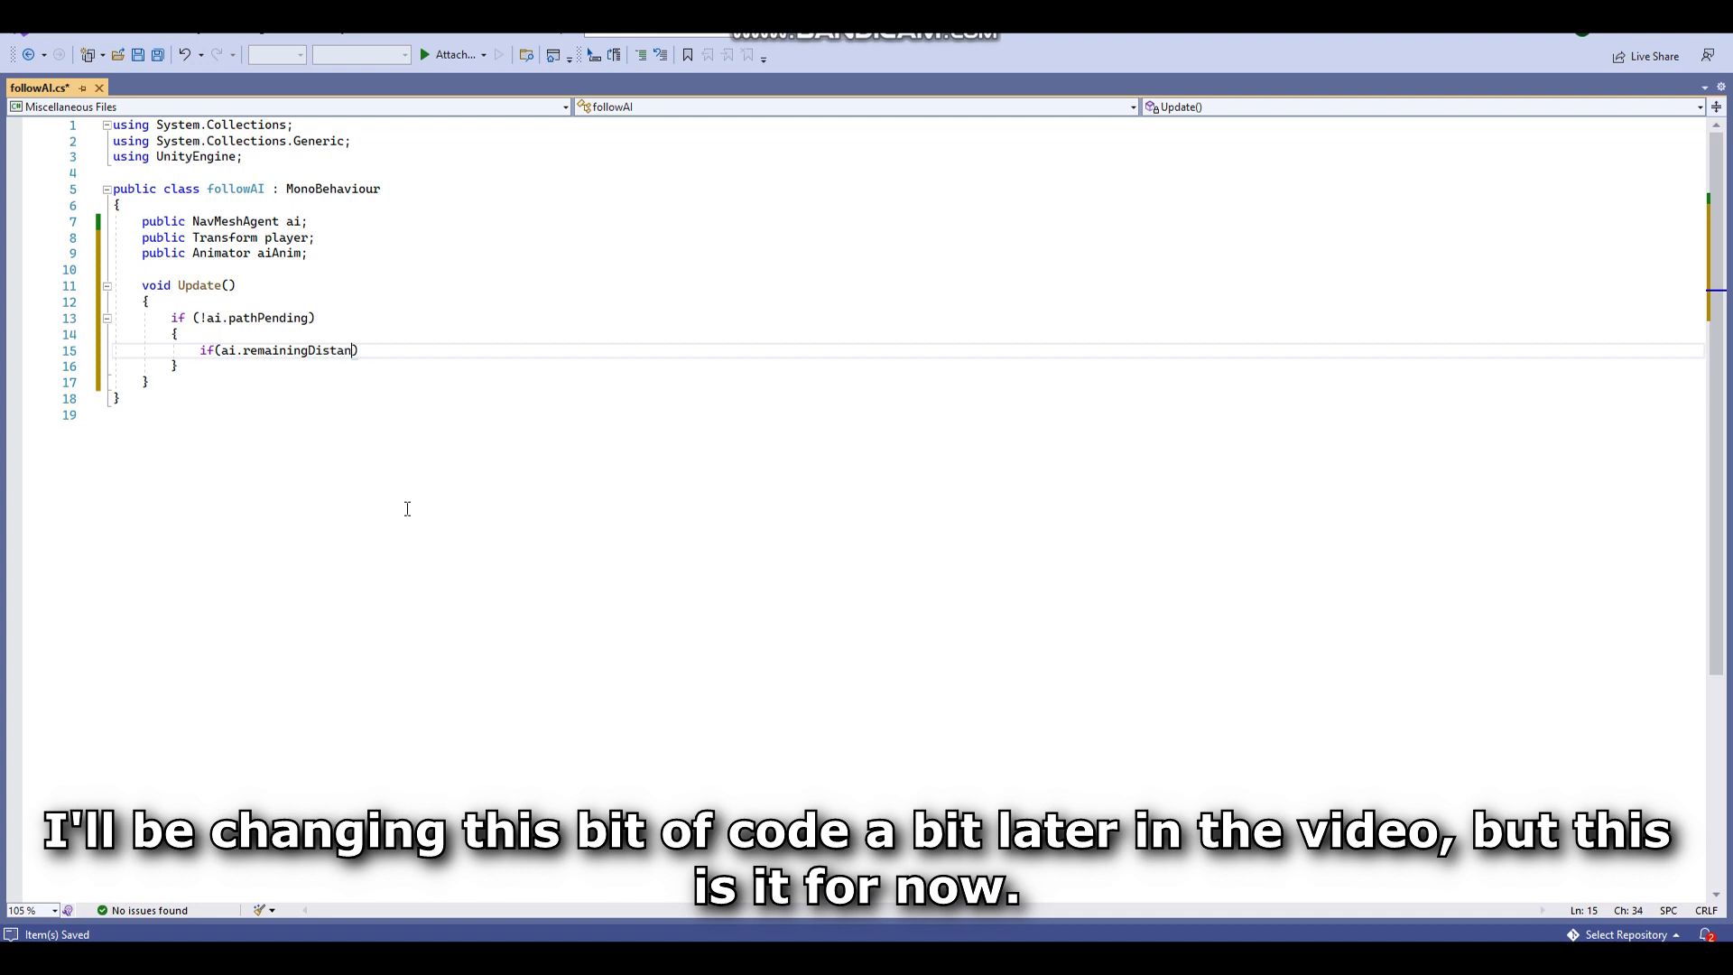
pyautogui.write('<= ')
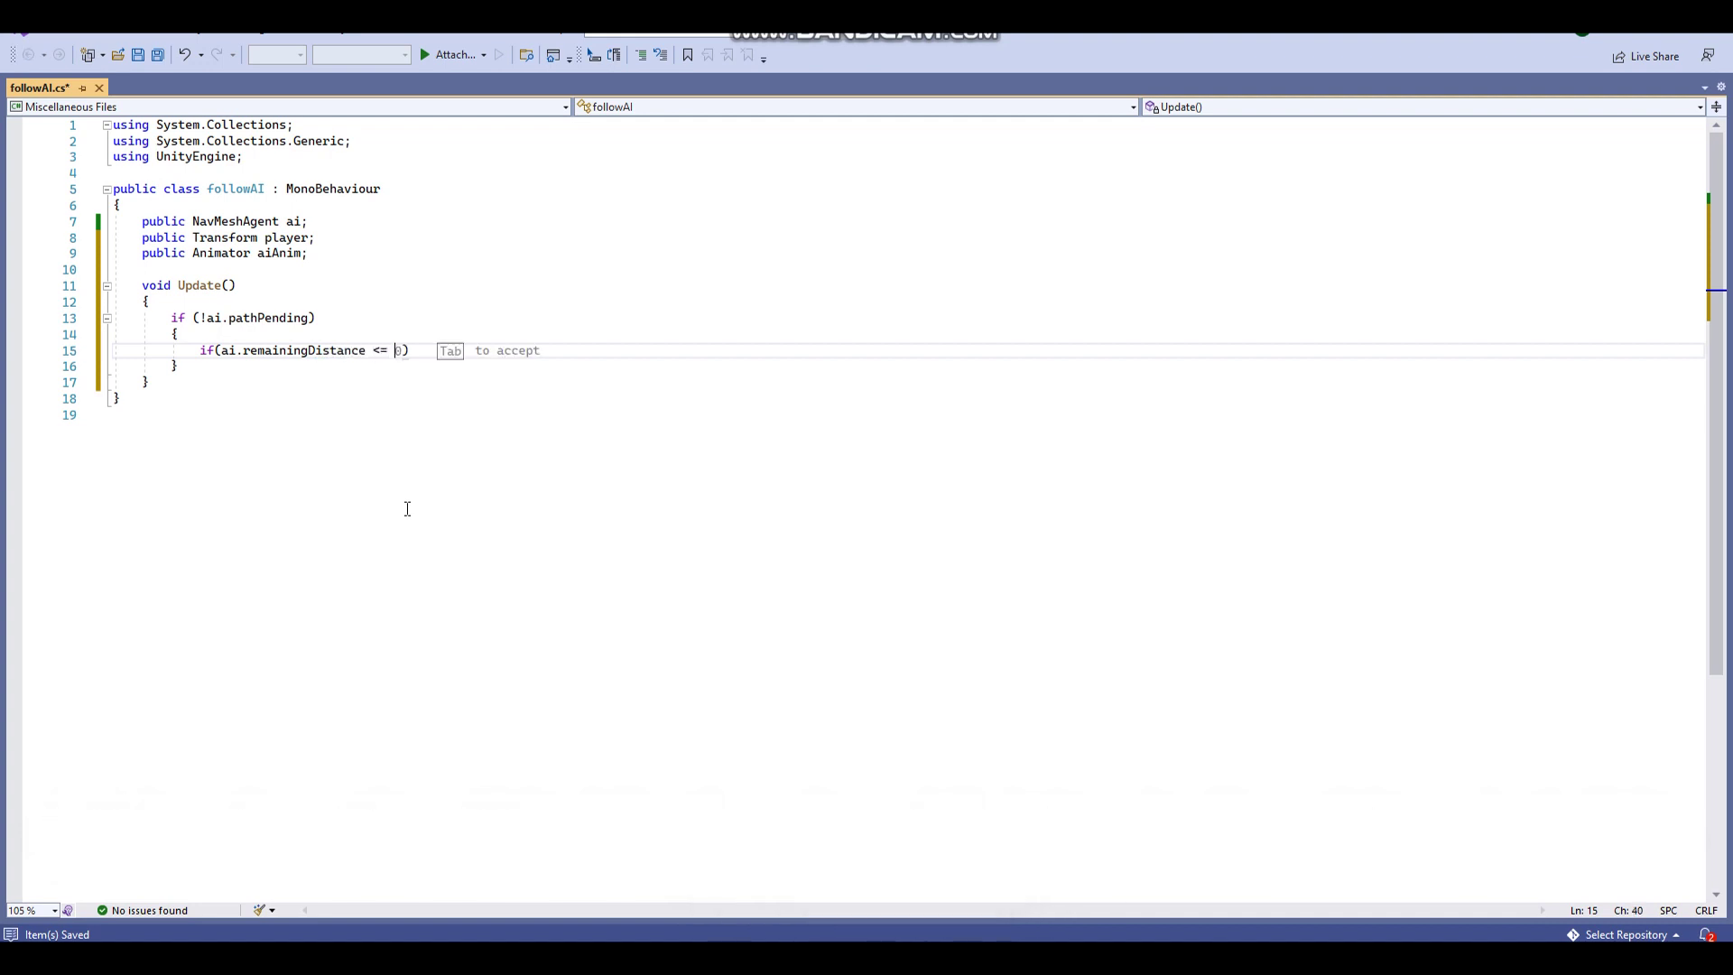
pyautogui.write('ai.s')
pyautogui.press('Return')
pyautogui.write('{')
pyautogui.press('Return')
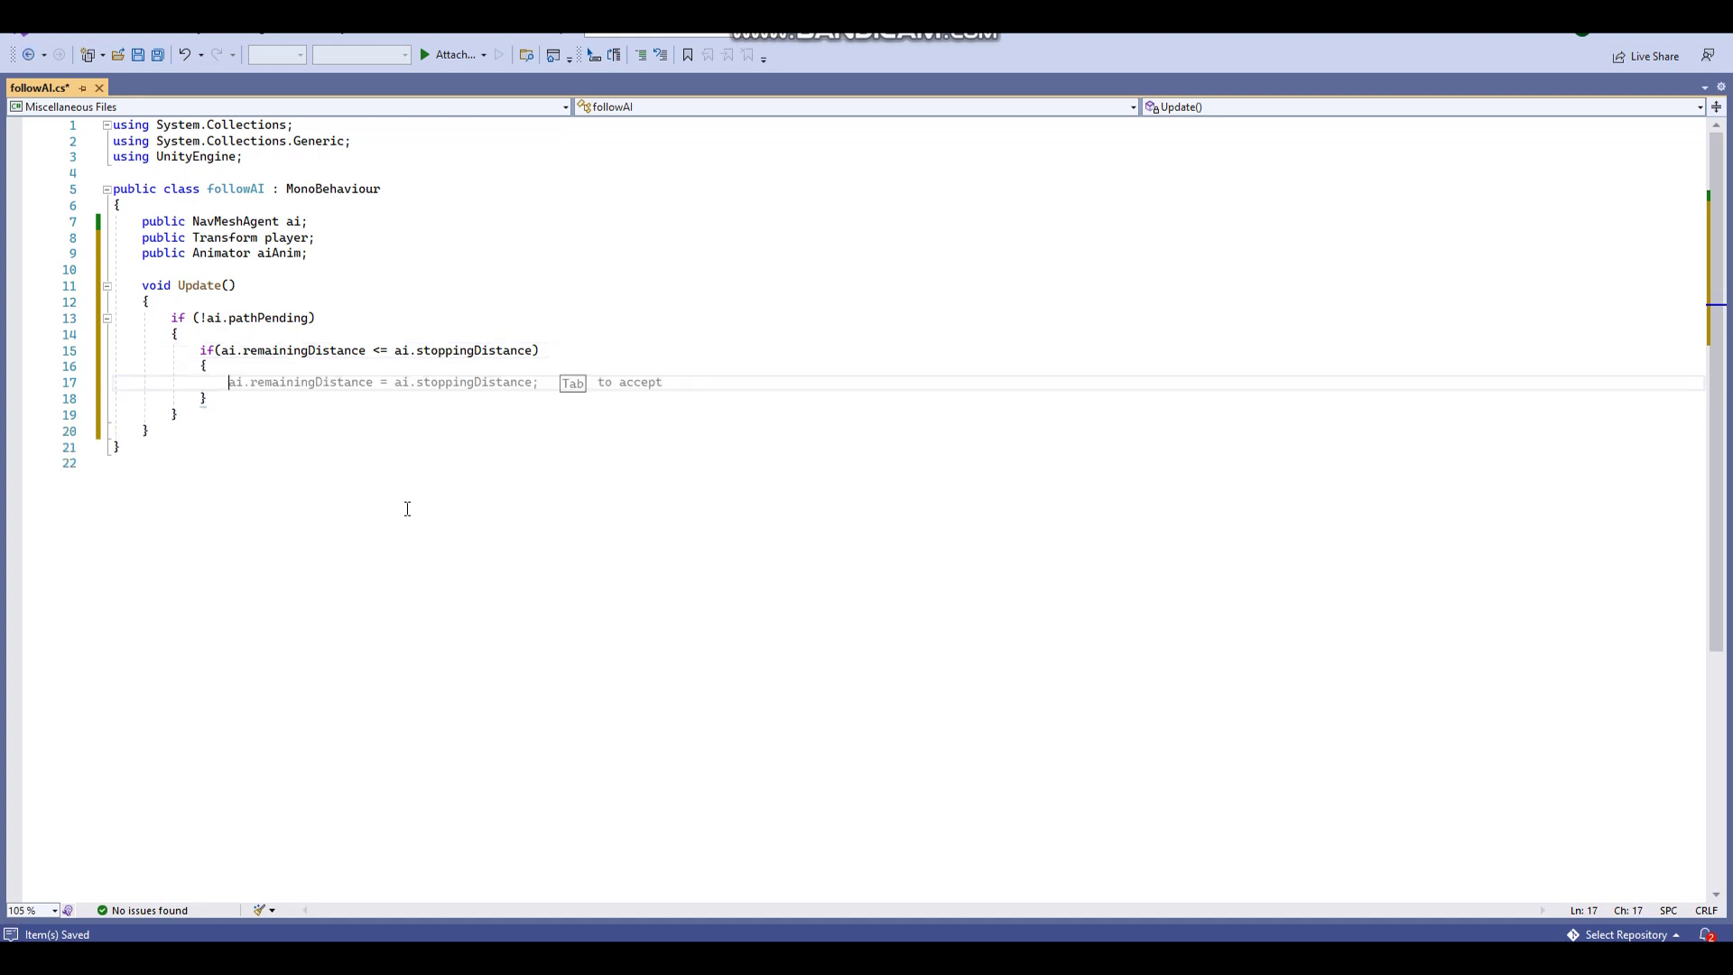
# Inside the distance block, call aiAnim.ResetTrigger("jog") and begin a matching idle trigger line.
pyautogui.write('aiAn')
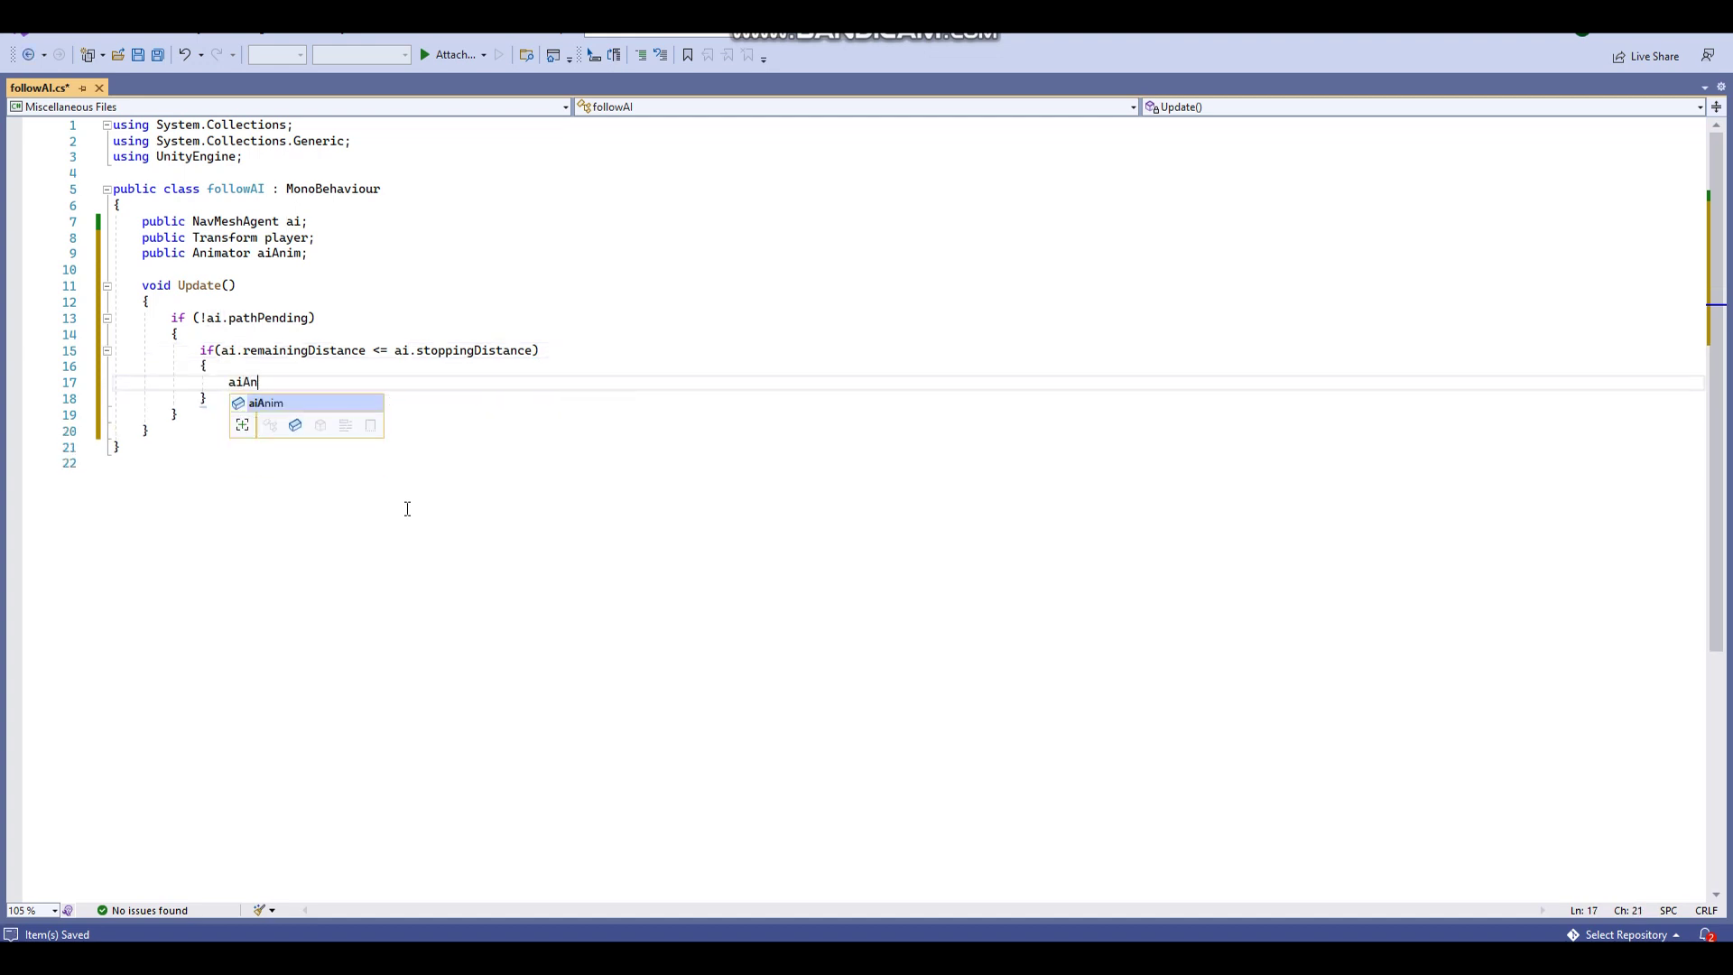
pyautogui.write('im.ResetT')
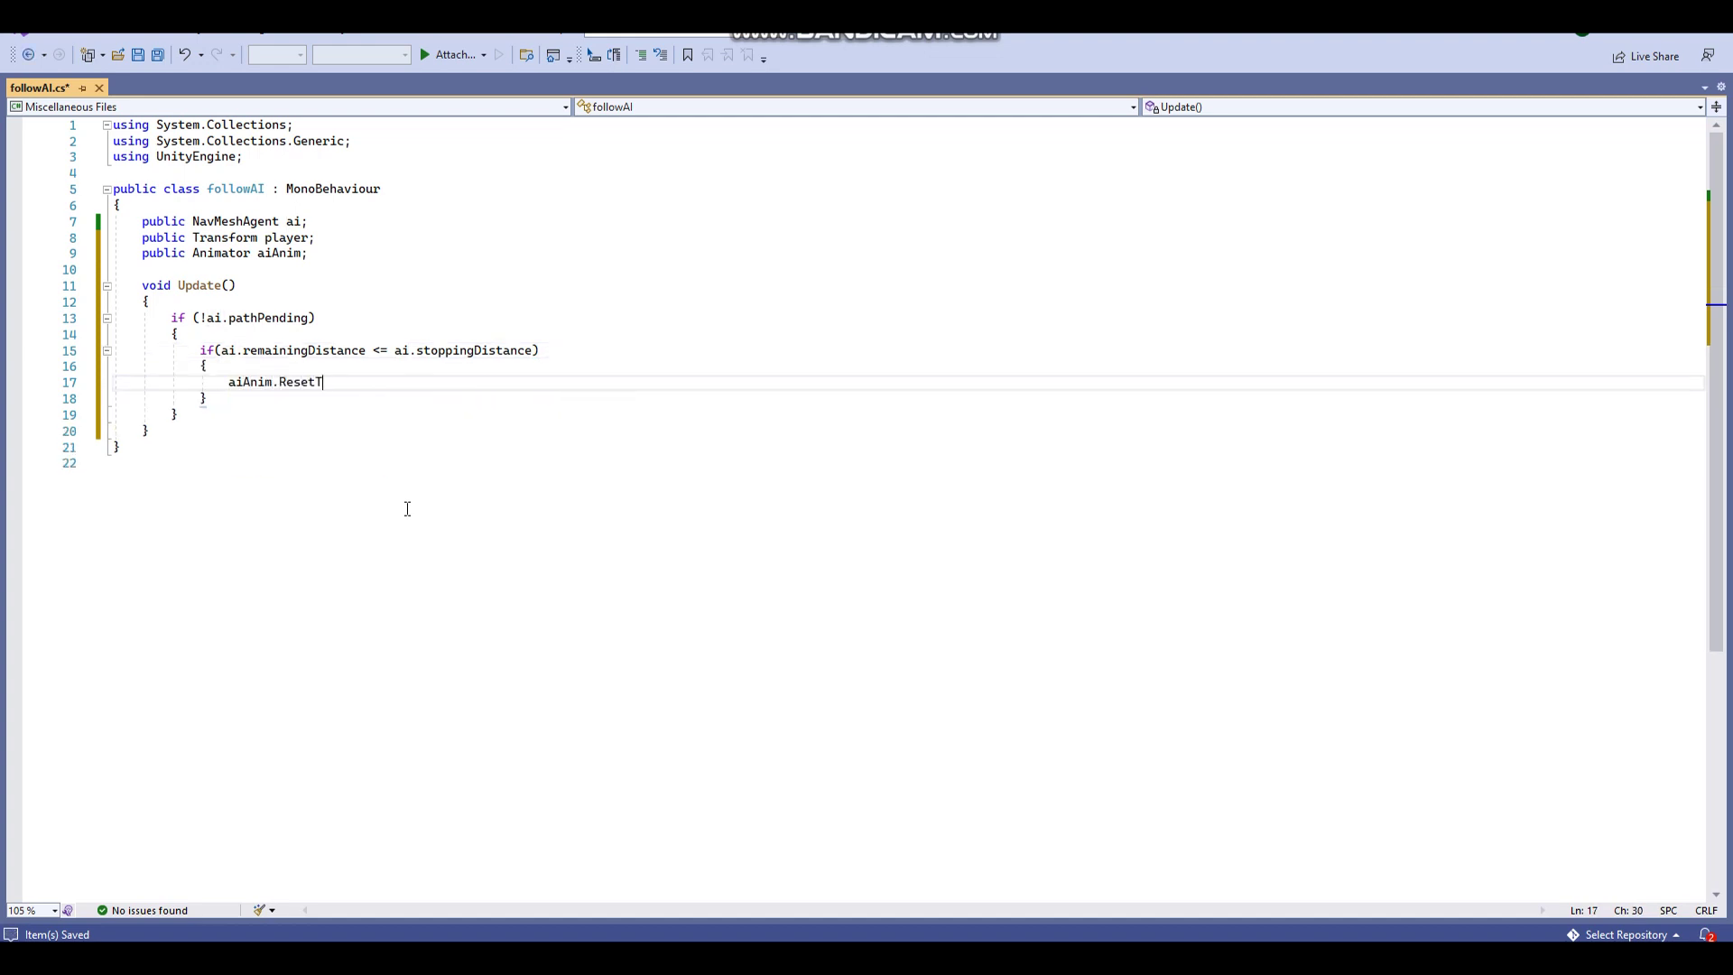
pyautogui.write('rigger("jog")')
pyautogui.write(';')
pyautogui.hotkey('ctrl', 's')
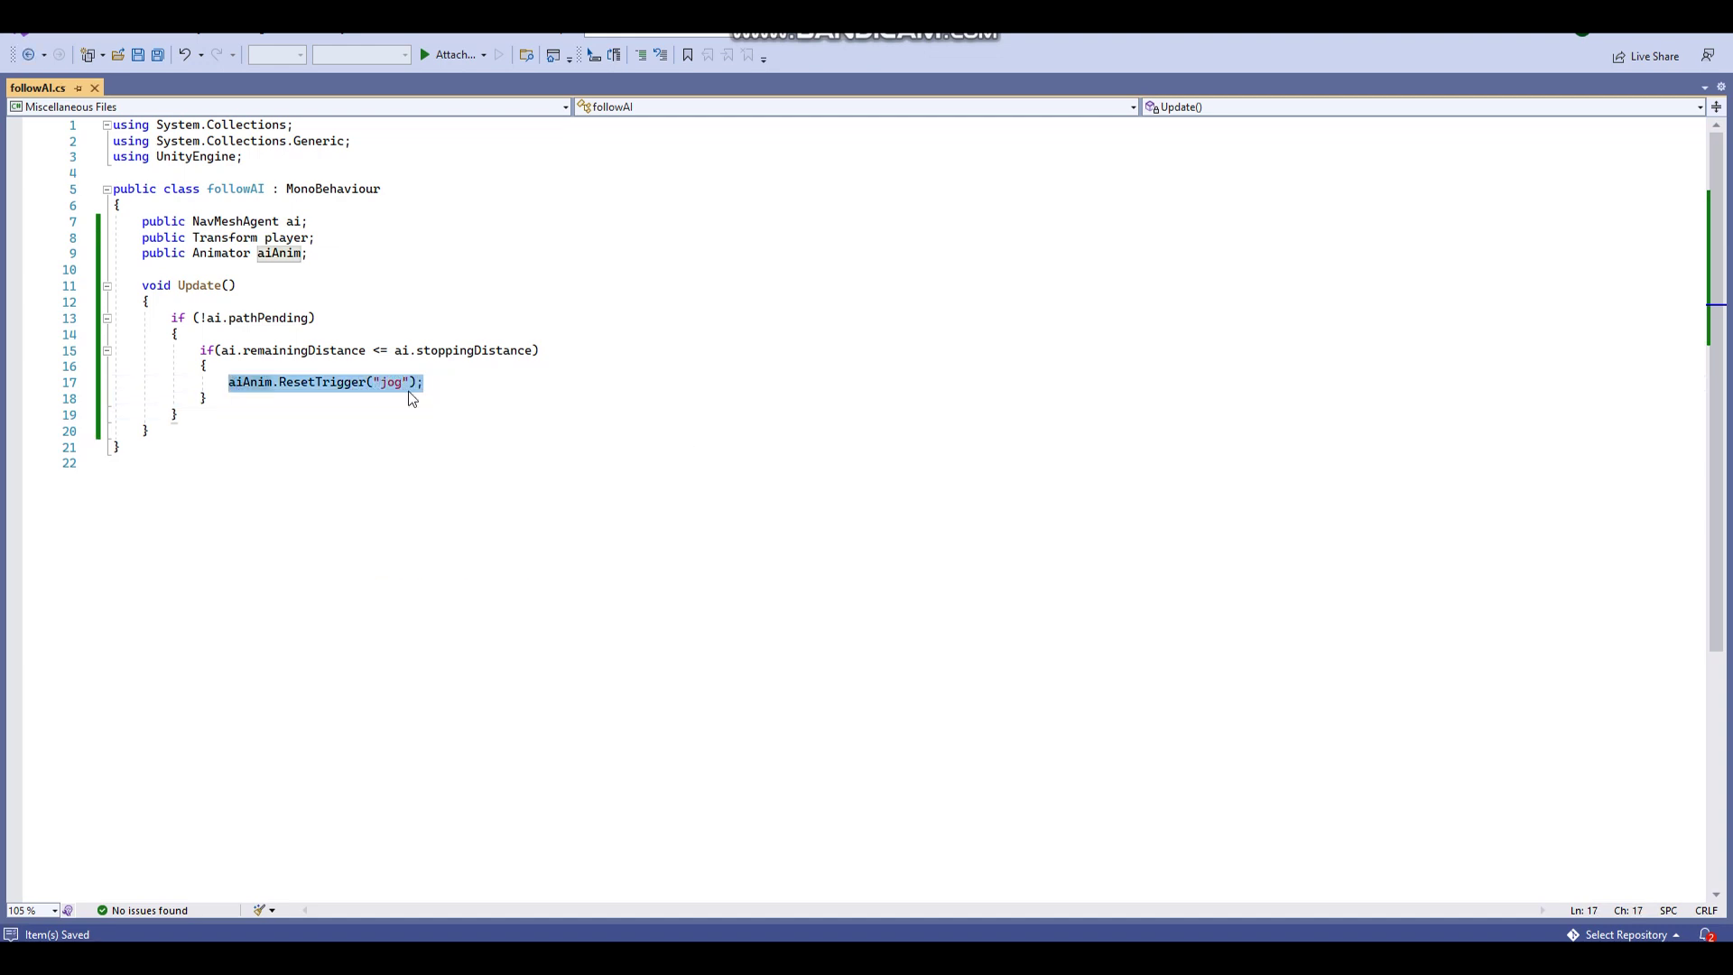
pyautogui.hotkey('ctrl', 'd')
pyautogui.doubleClick(382, 398)
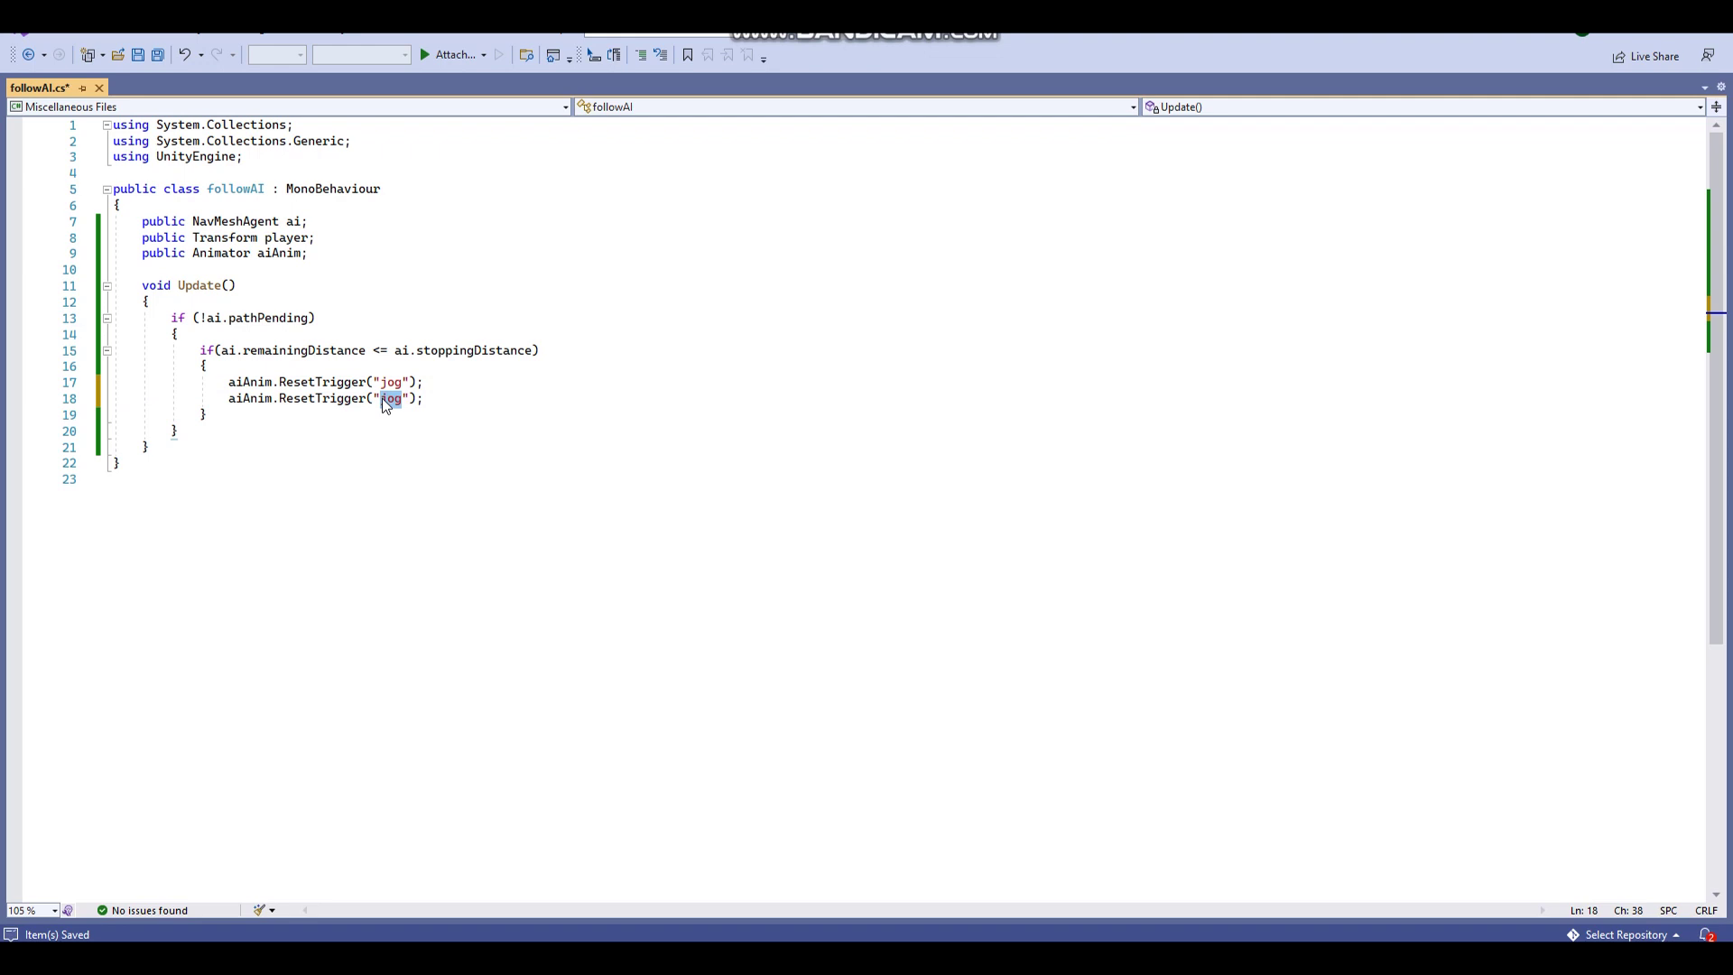
pyautogui.write('idle')
pyautogui.hotkey('ctrl', 's')
pyautogui.press('BackSpace')
pyautogui.press('BackSpace')
pyautogui.press('BackSpace')
# Complete aiAnim.SetTrigger("idle") and open an else block after the distance check.
pyautogui.write('S')
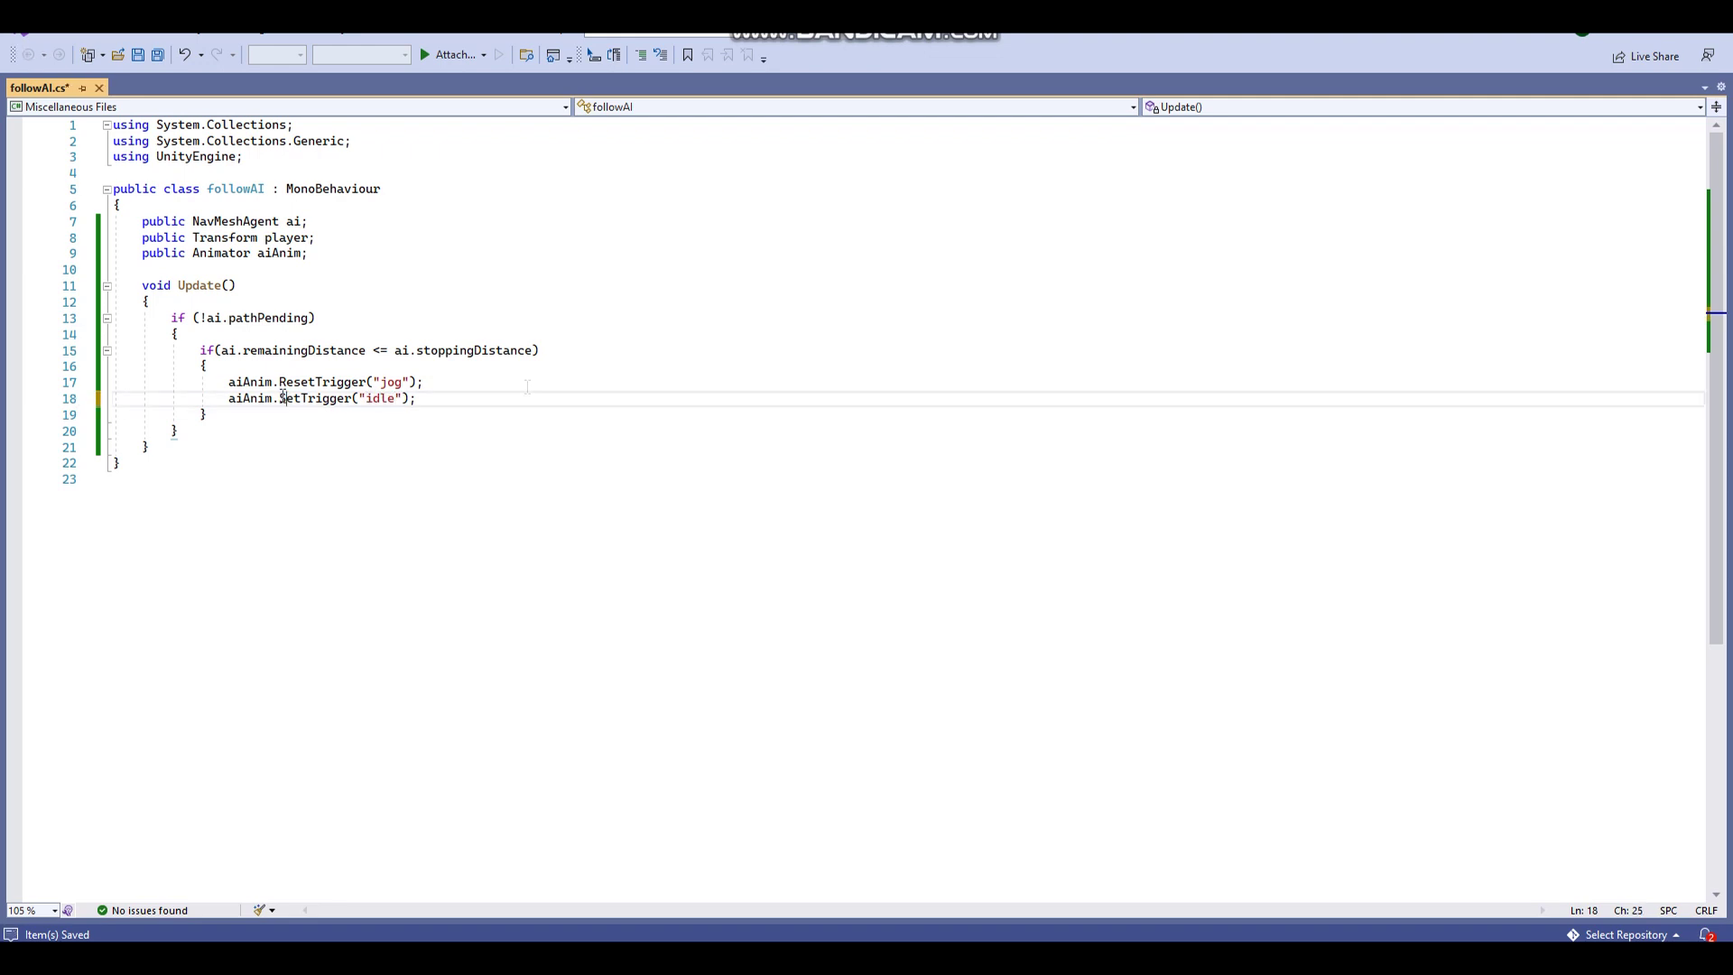
pyautogui.click(196, 428)
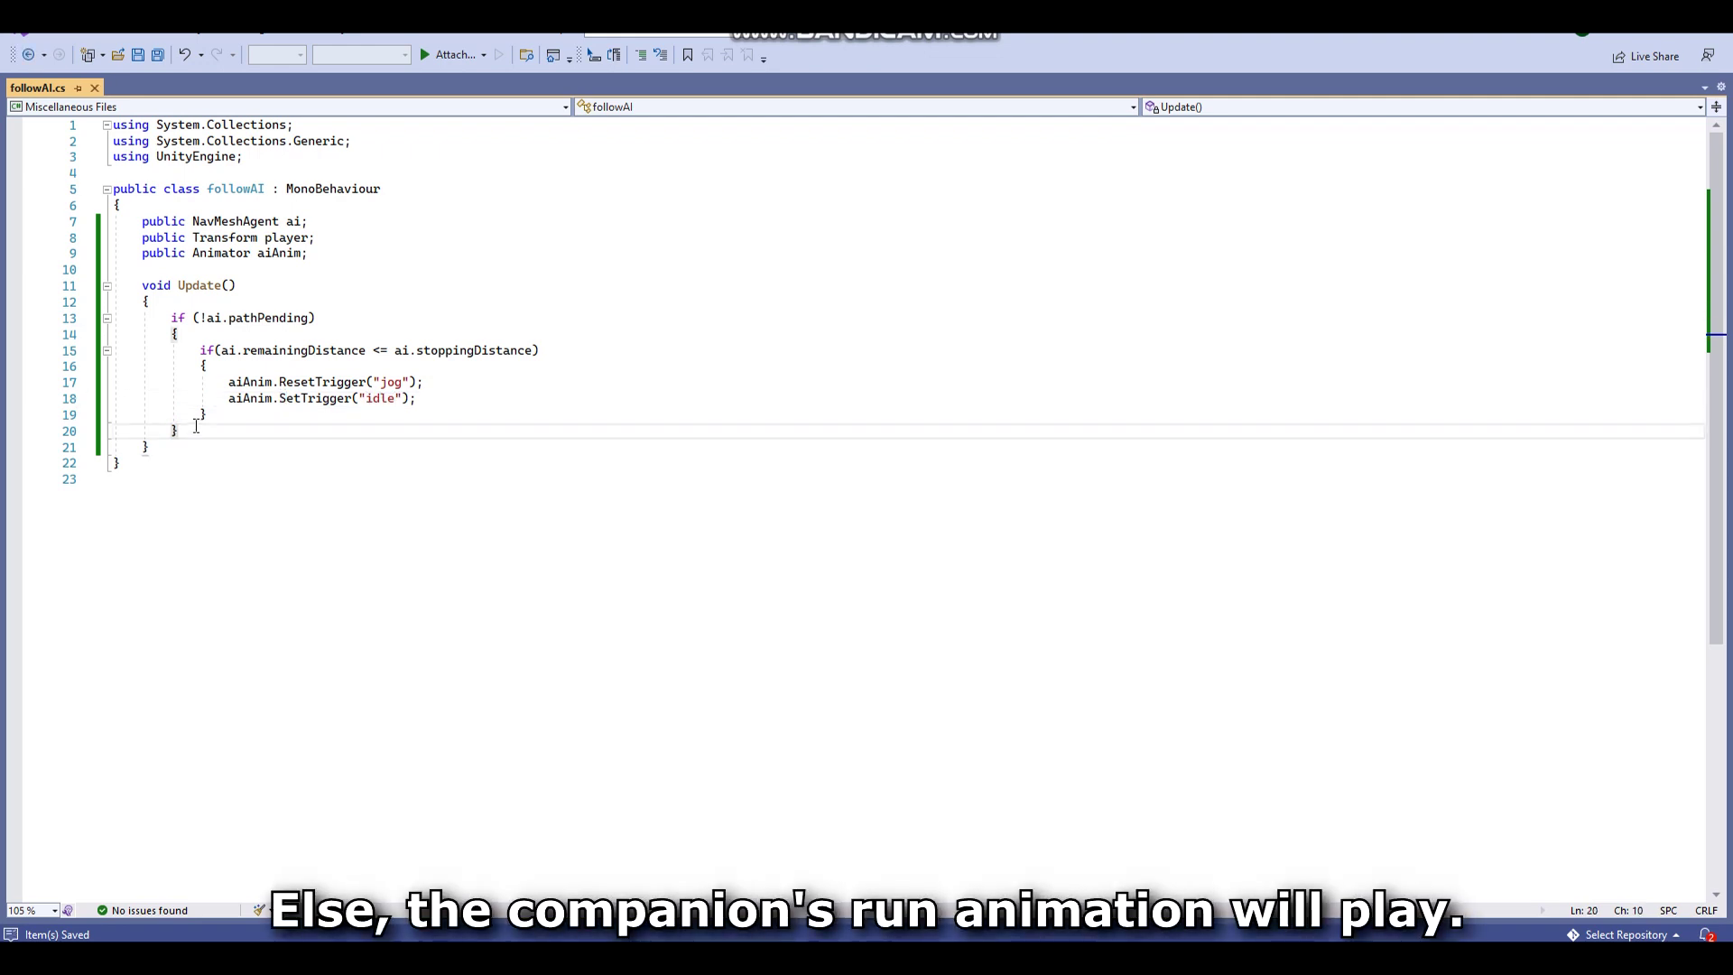
pyautogui.press('Return')
pyautogui.write('else')
pyautogui.press('Return')
pyautogui.write('{')
pyautogui.press('Return')
# Copy the trigger lines into else, swapping them to reset idle and set jog, then save.
pyautogui.moveTo(424, 399); pyautogui.dragTo(227, 383)
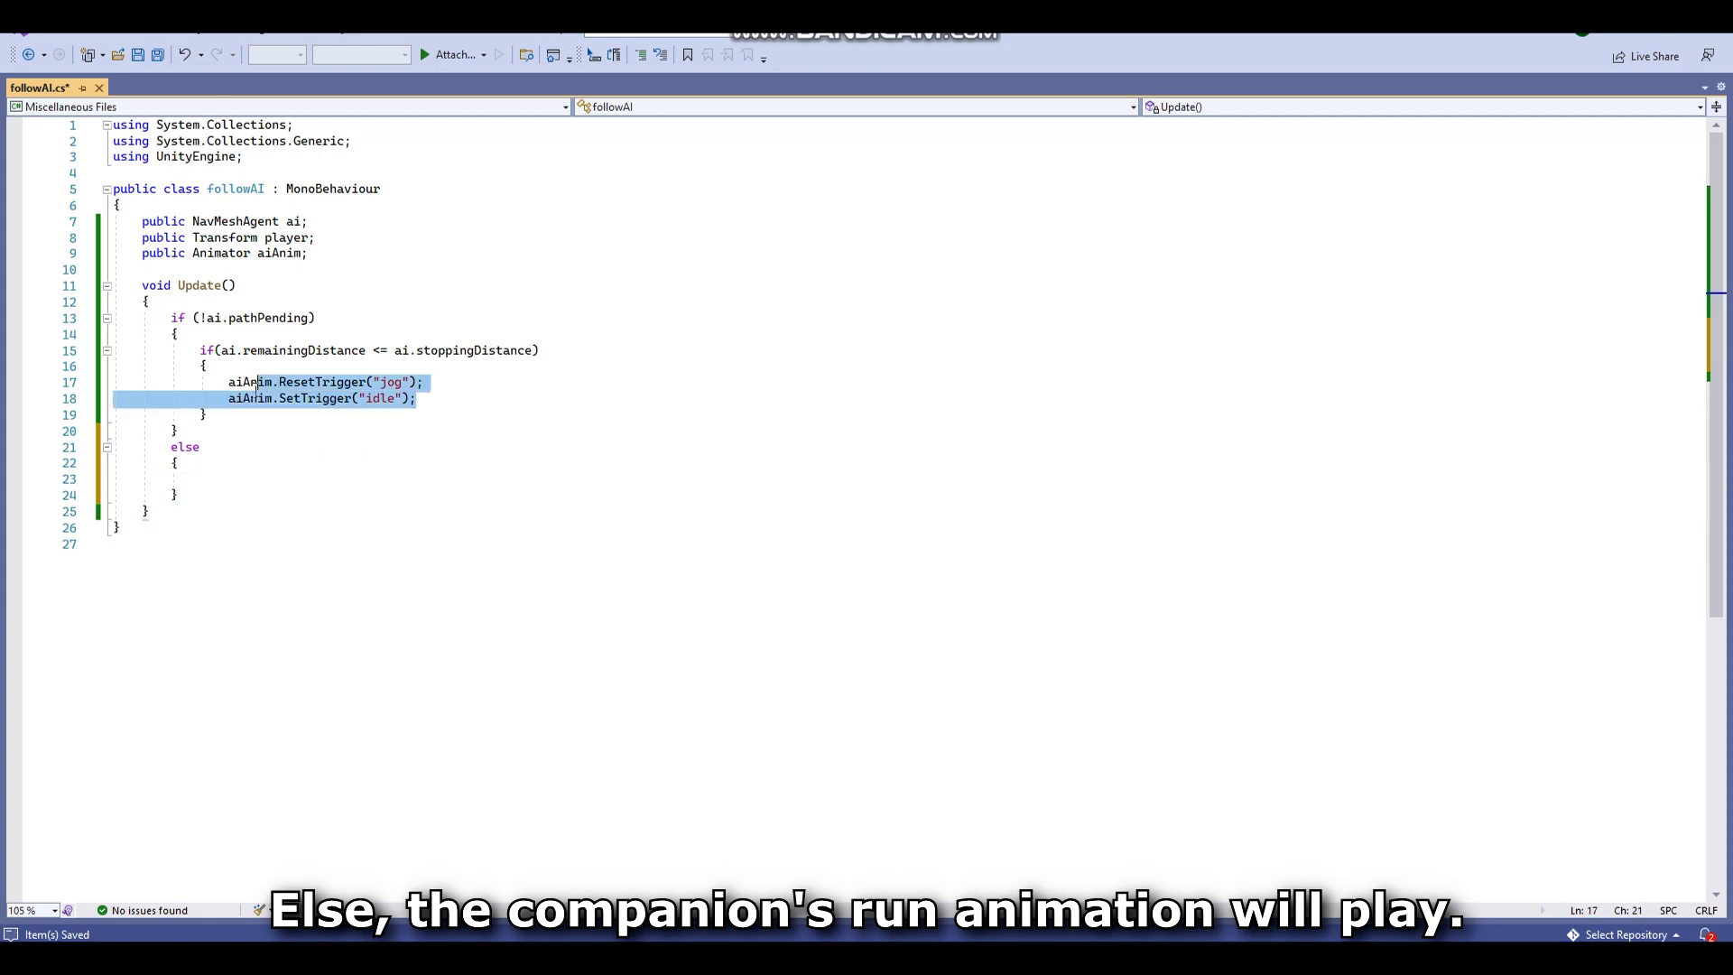
pyautogui.hotkey('ctrl', 'c')
pyautogui.click(252, 476)
pyautogui.hotkey('ctrl', 'v')
pyautogui.doubleClick(361, 478)
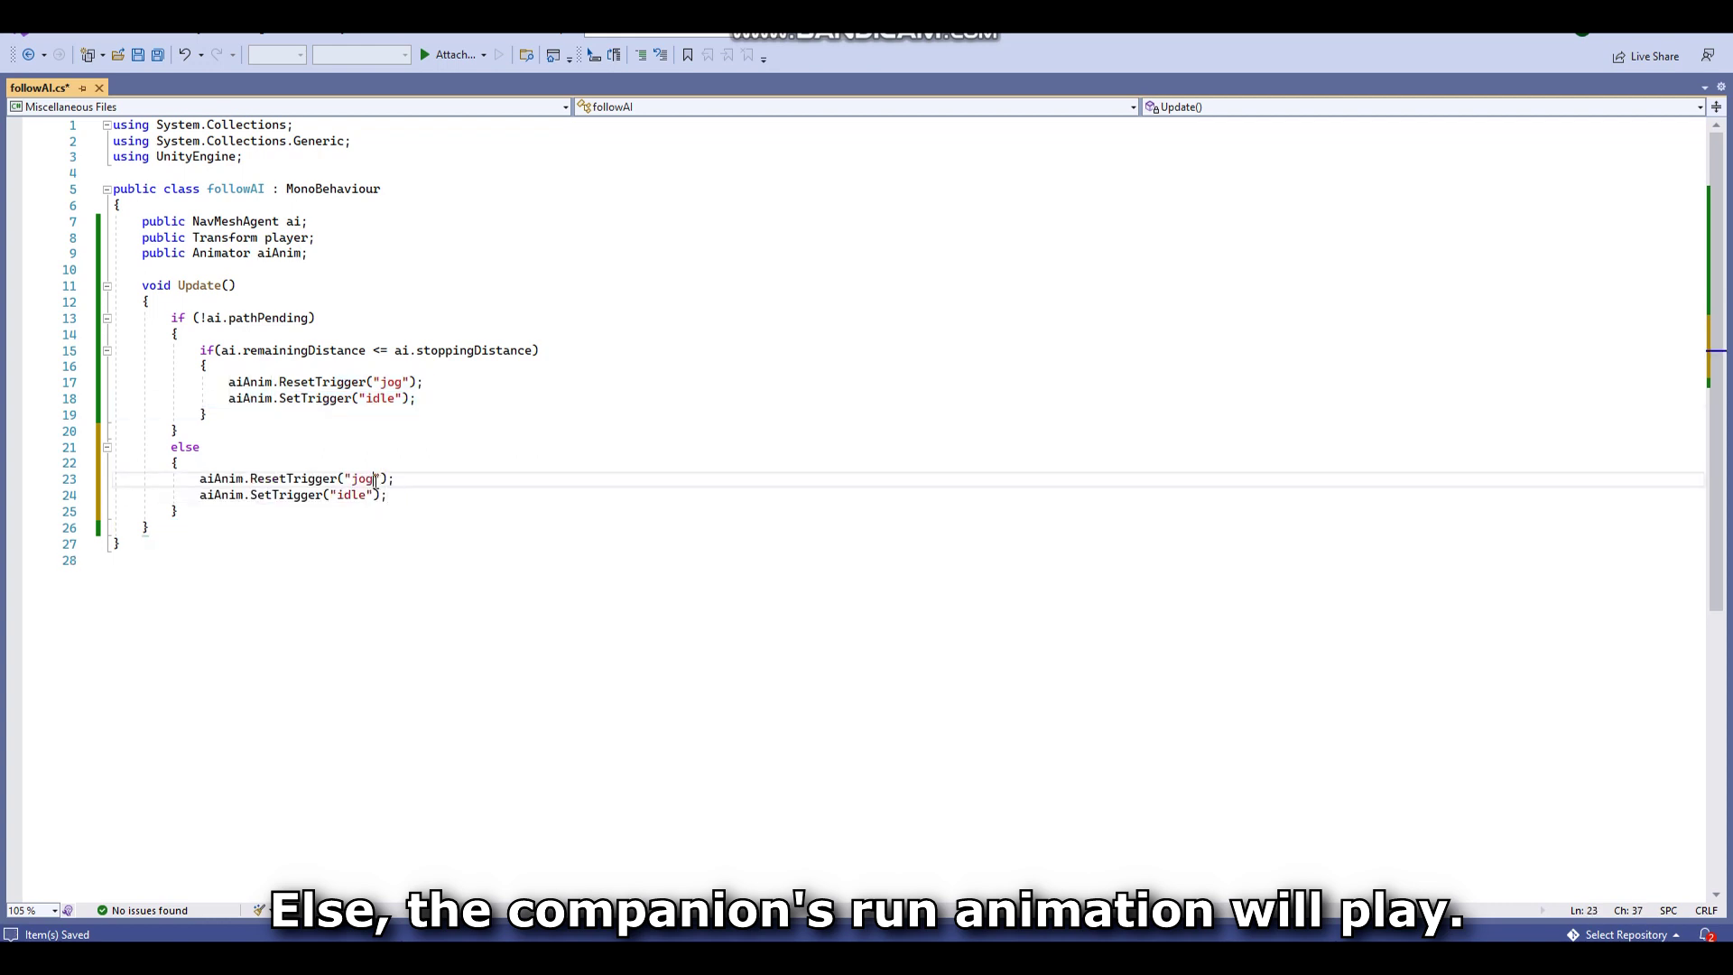
pyautogui.write('idle')
pyautogui.doubleClick(352, 494)
pyautogui.write('j')
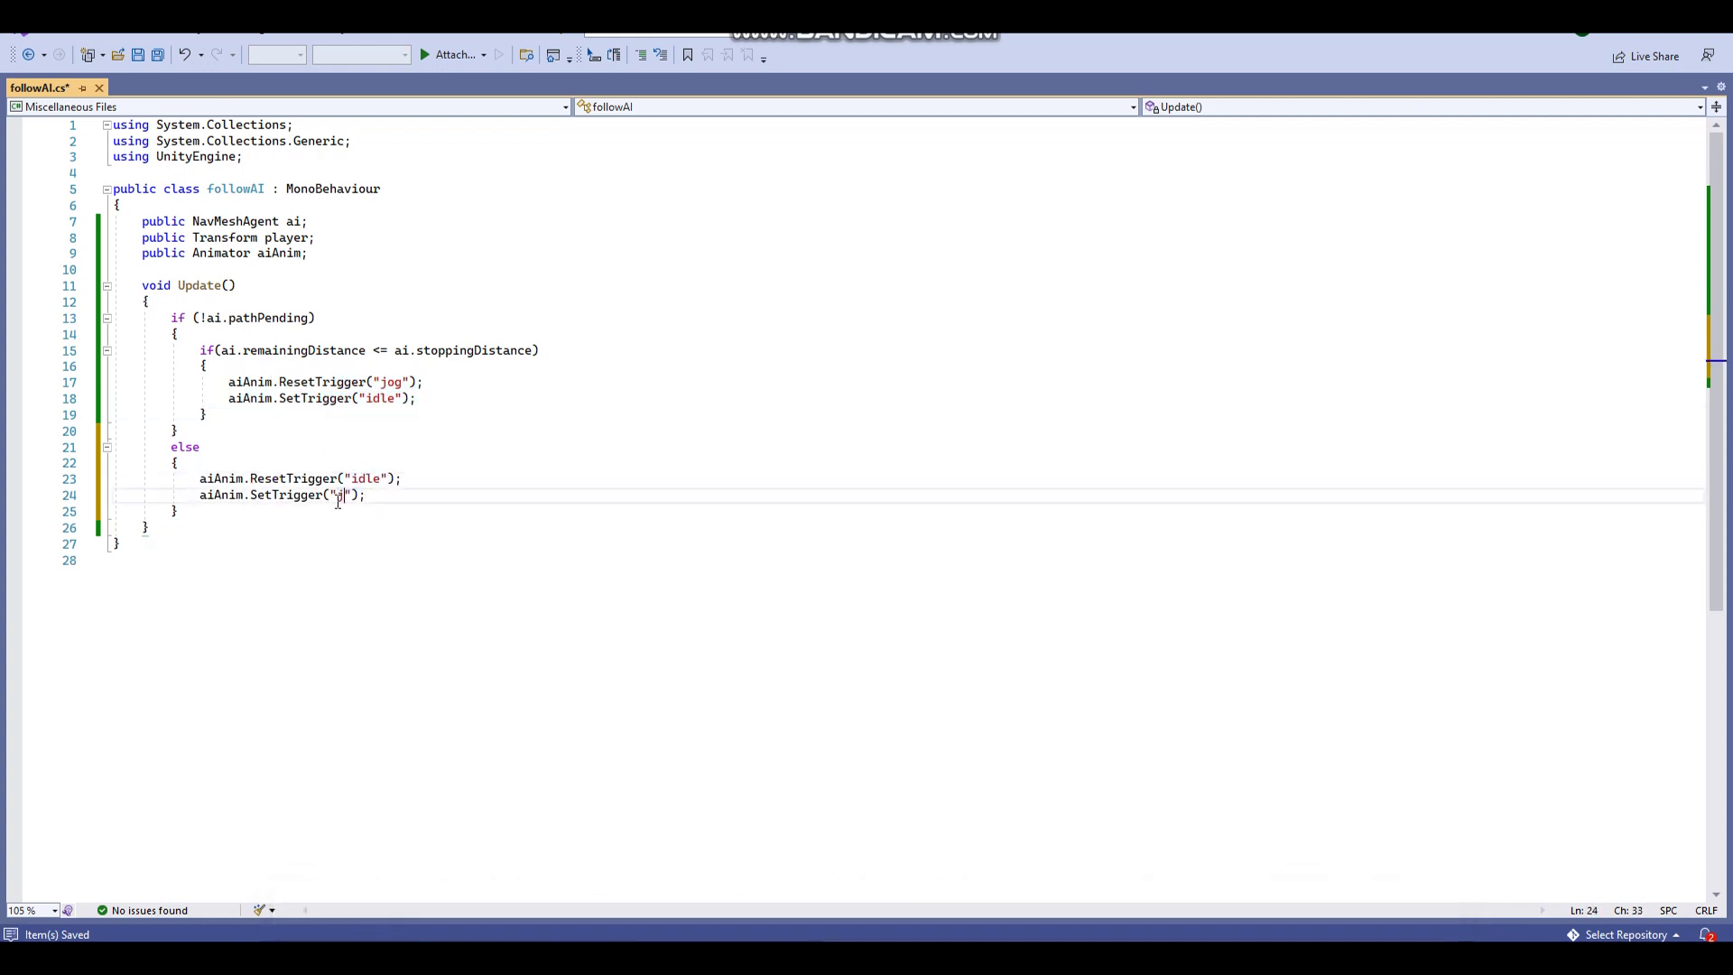
pyautogui.write('og')
pyautogui.hotkey('ctrl', 's')
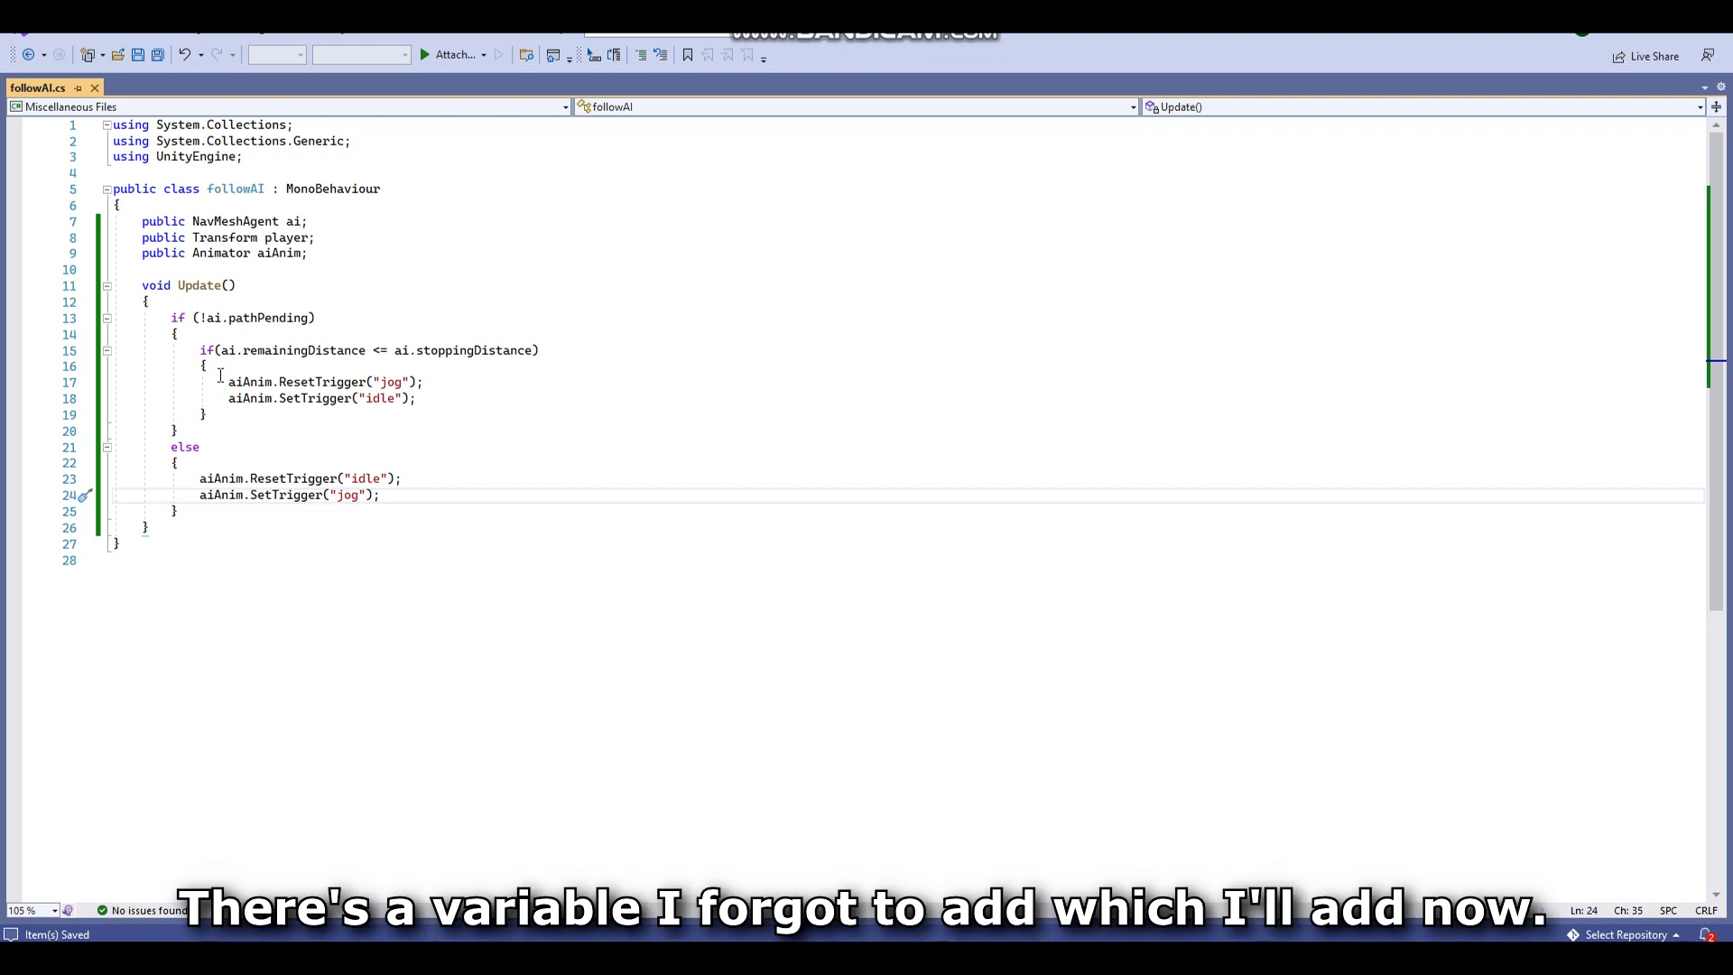
# Add a Vector3 dest field below aiAnim and leave a blank line at the top of Update.
pyautogui.click(172, 318)
pyautogui.press('Return')
pyautogui.press('Up')
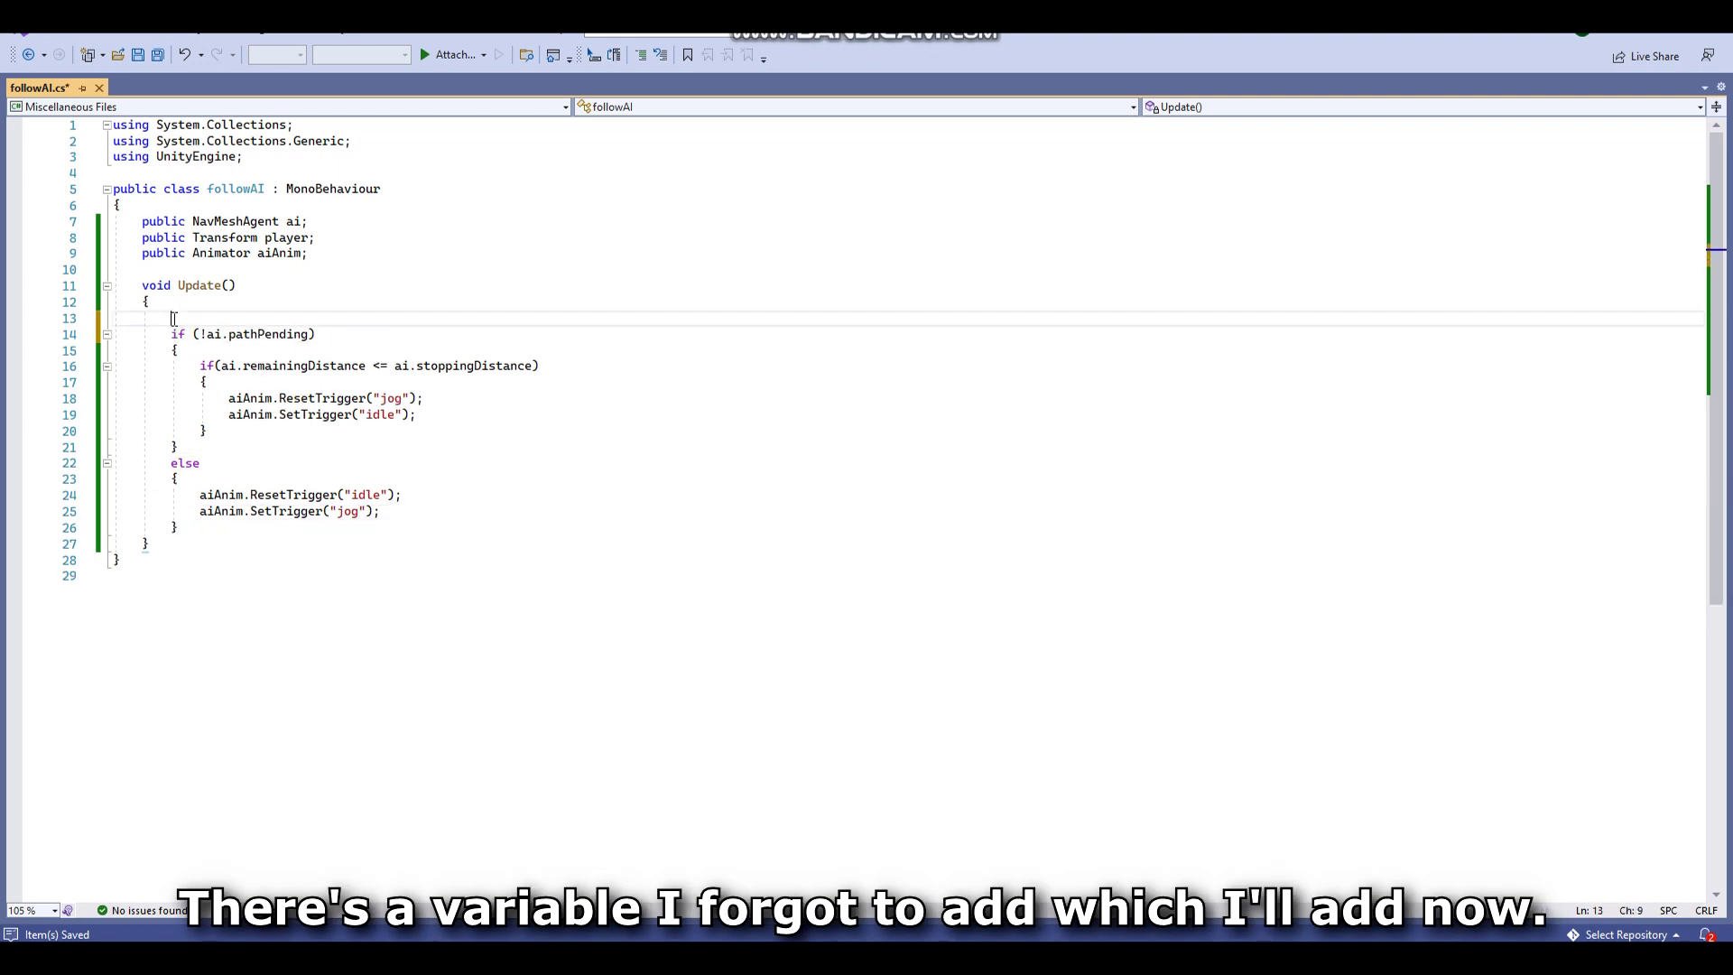
pyautogui.write('ai')
pyautogui.write('.')
pyautogui.press('BackSpace')
pyautogui.click(320, 252)
pyautogui.press('Return')
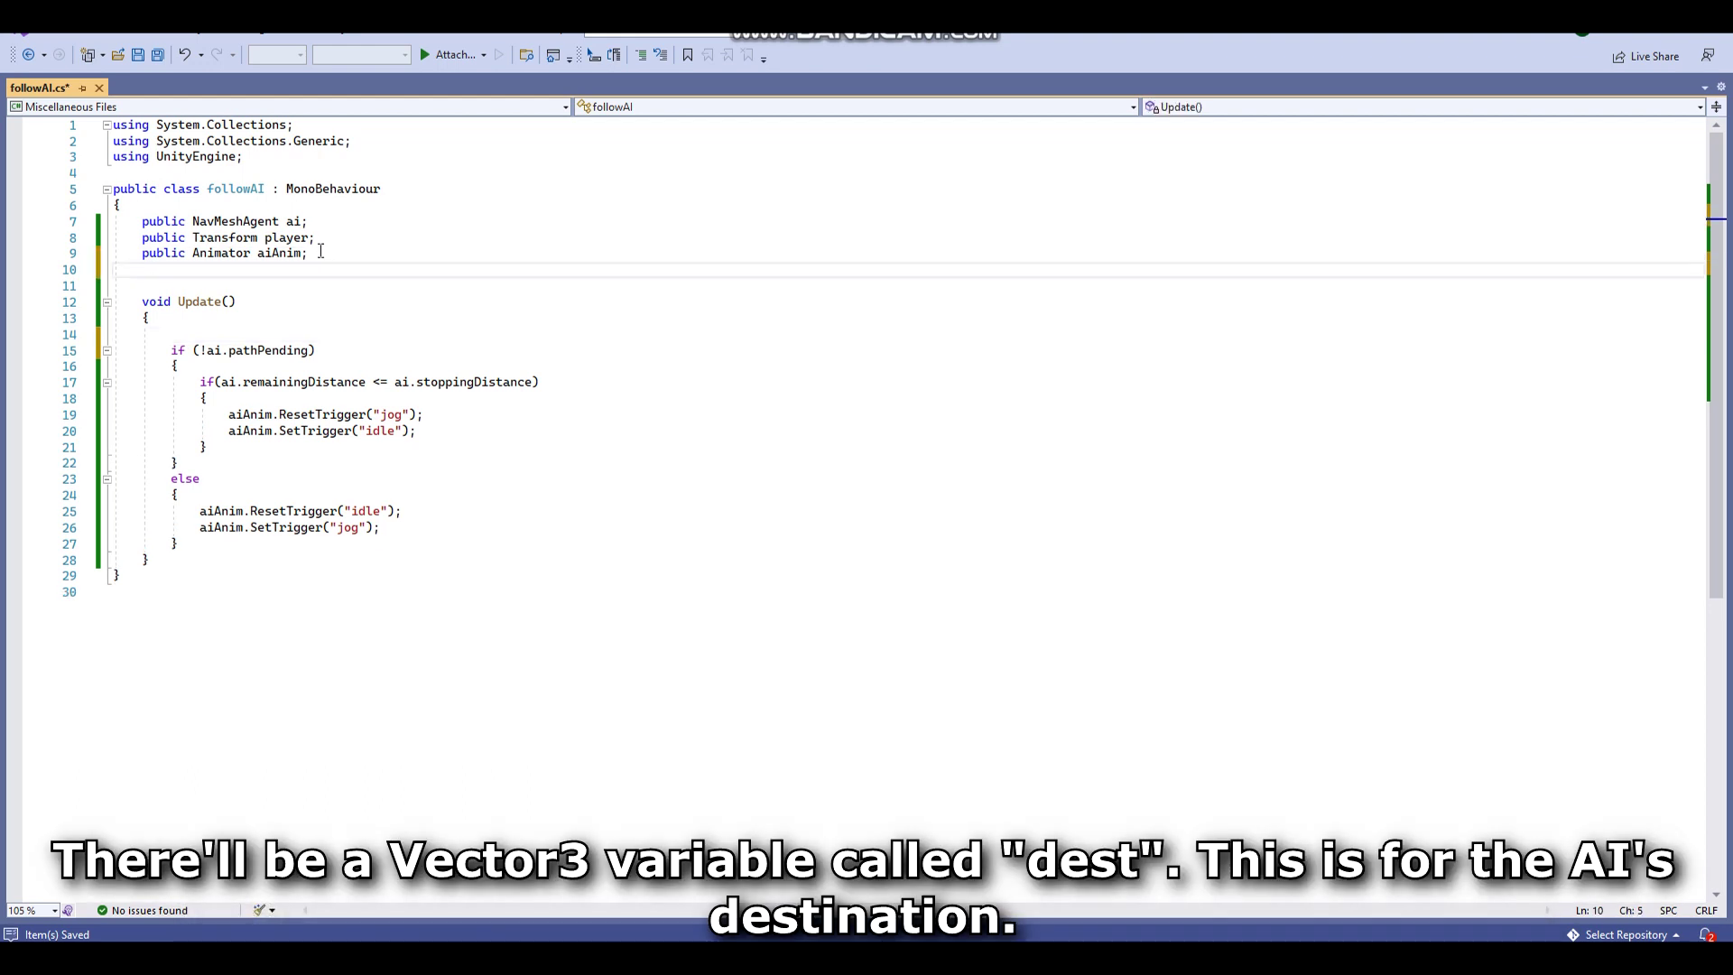
pyautogui.write('Vector')
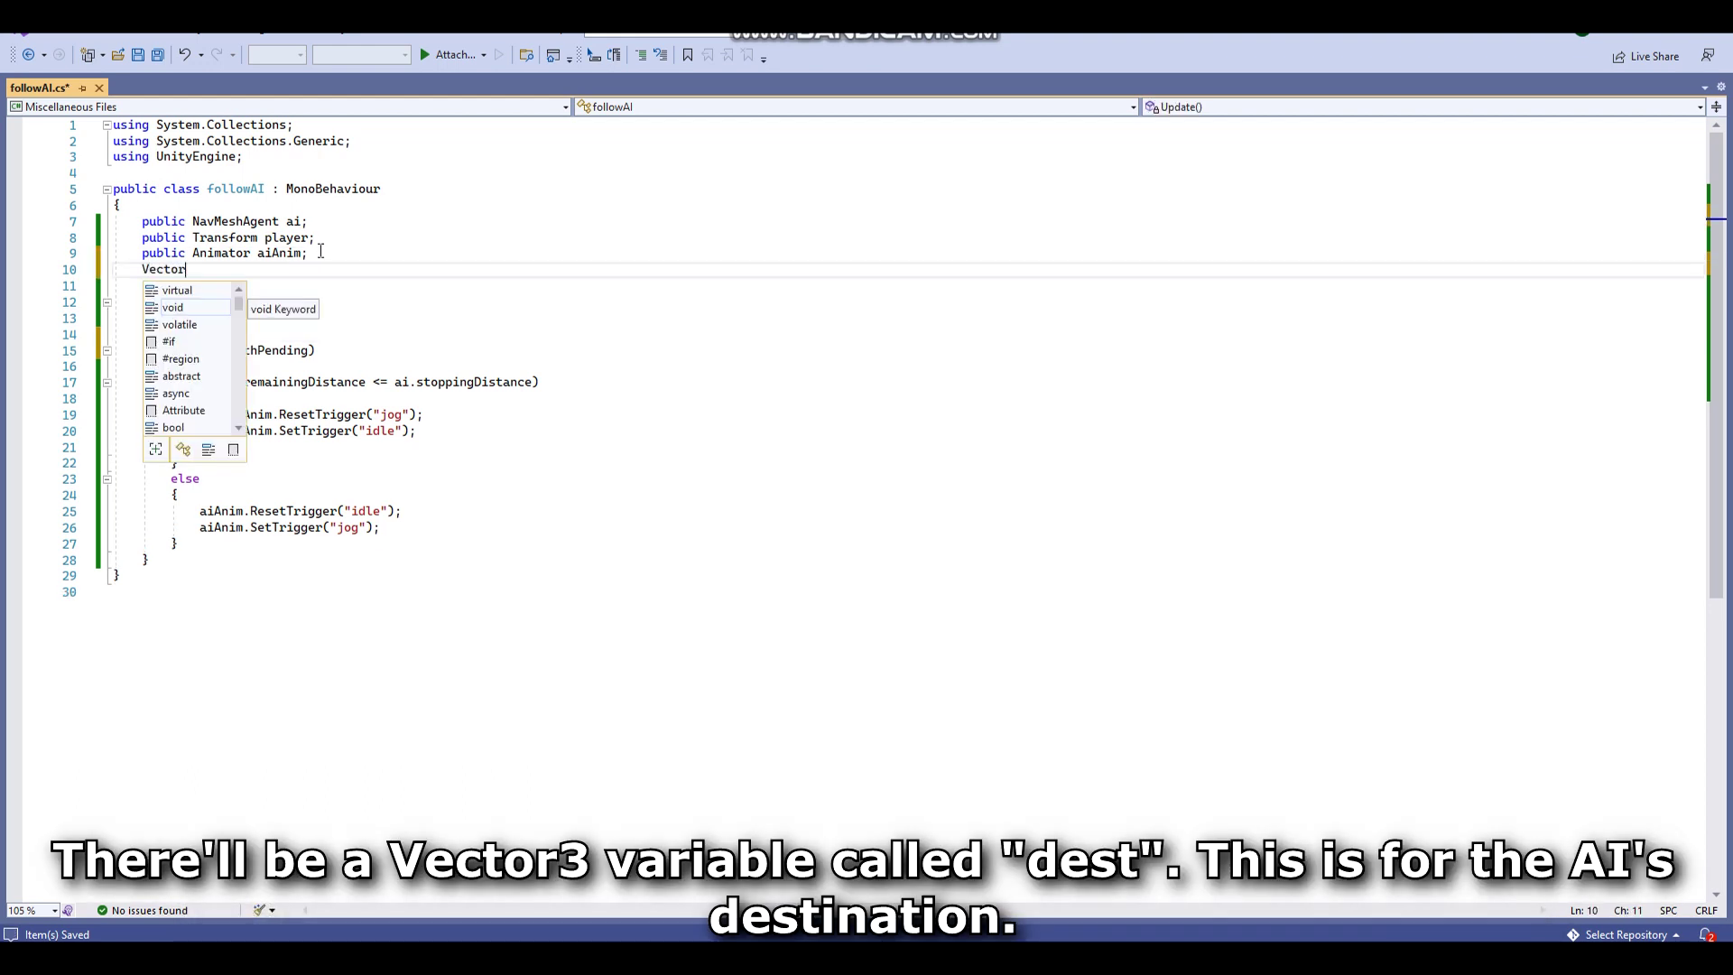
pyautogui.write('3 dest;')
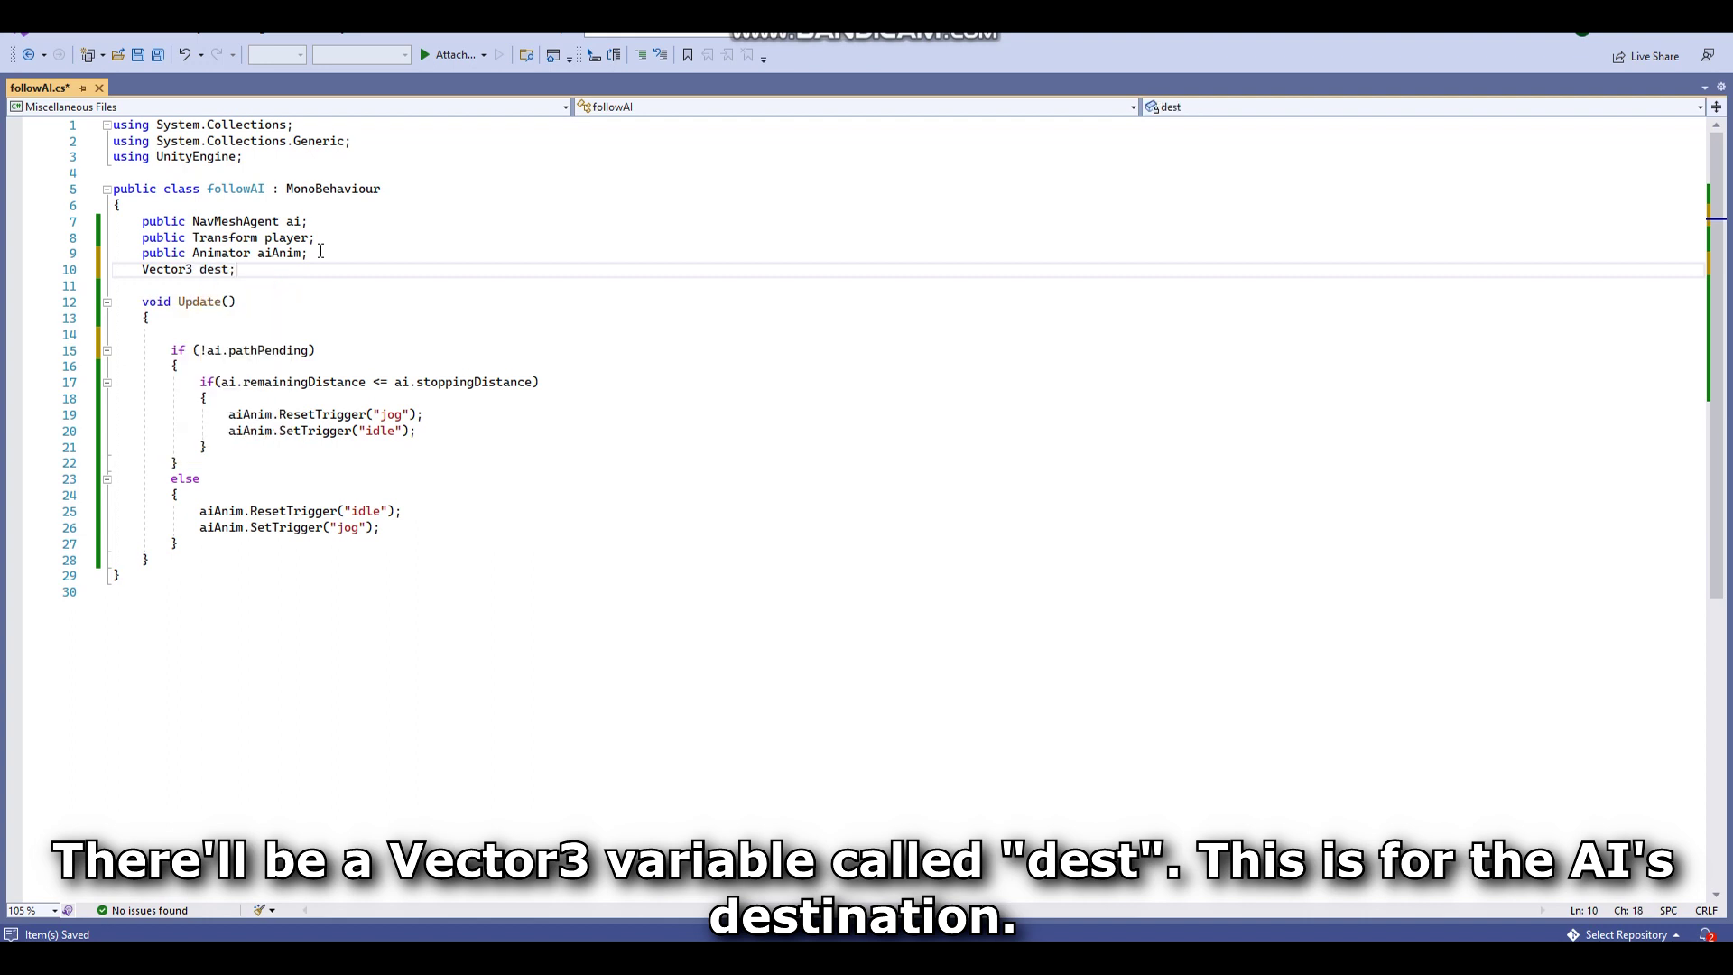
pyautogui.hotkey('ctrl', 's')
# In Update, set dest = player.position and ai.destination = dest, then save.
pyautogui.click(233, 336)
pyautogui.write('des')
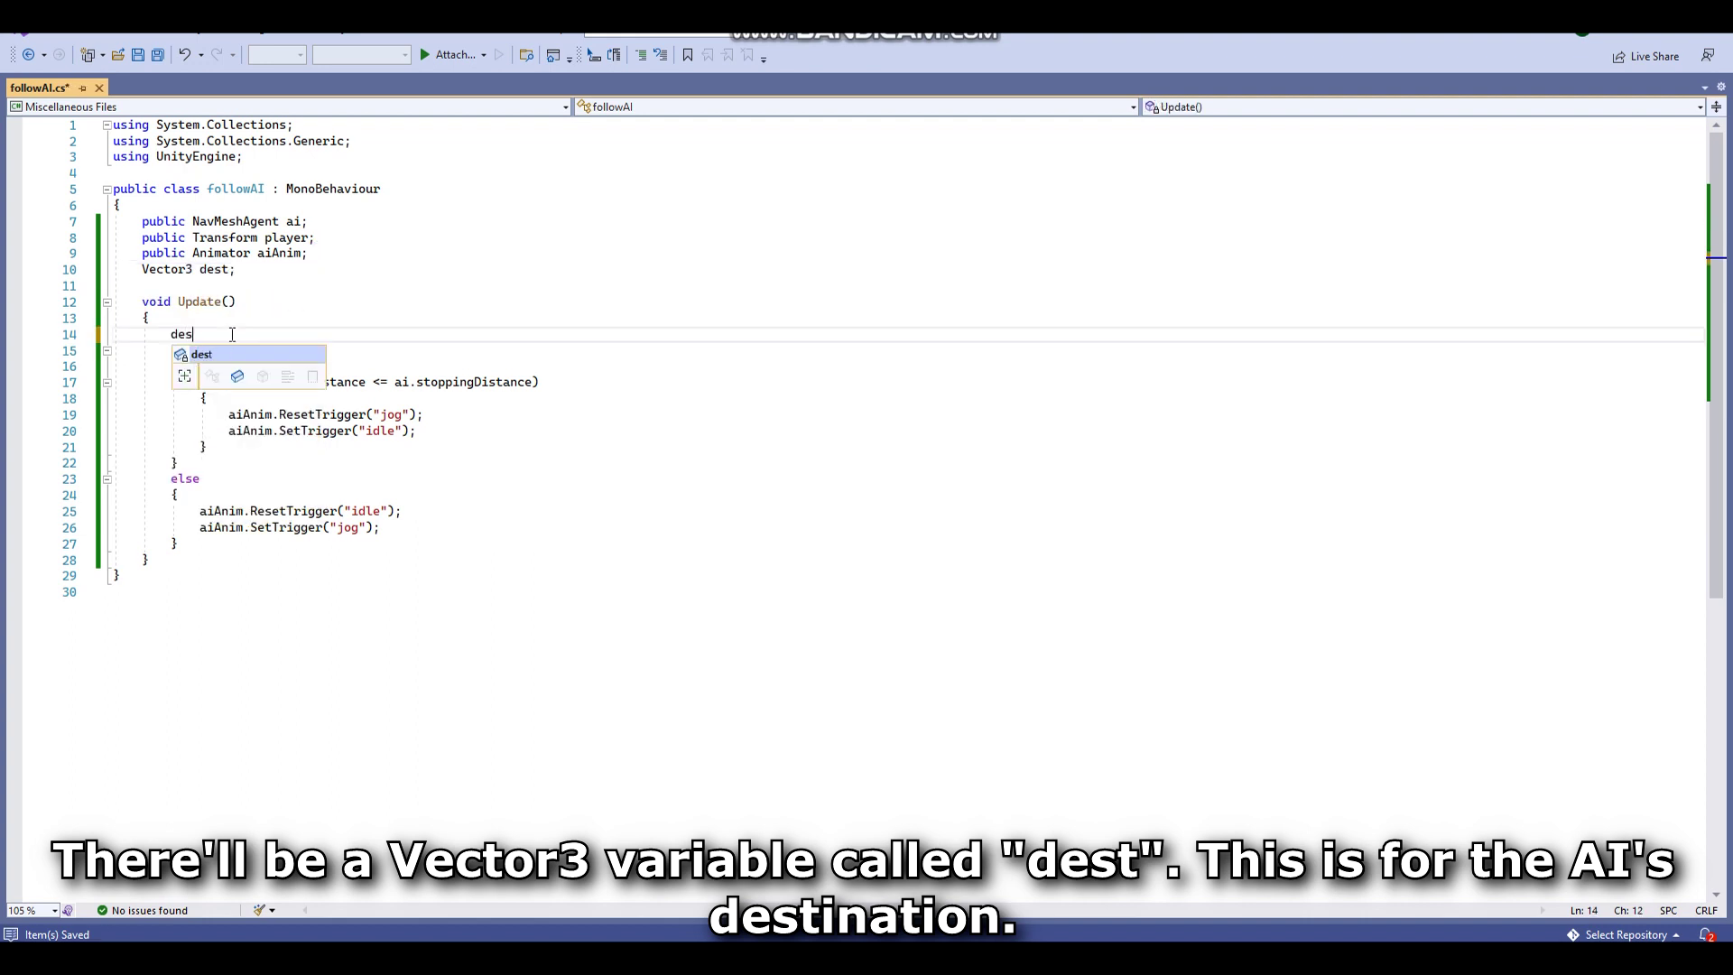
pyautogui.write('t = player.')
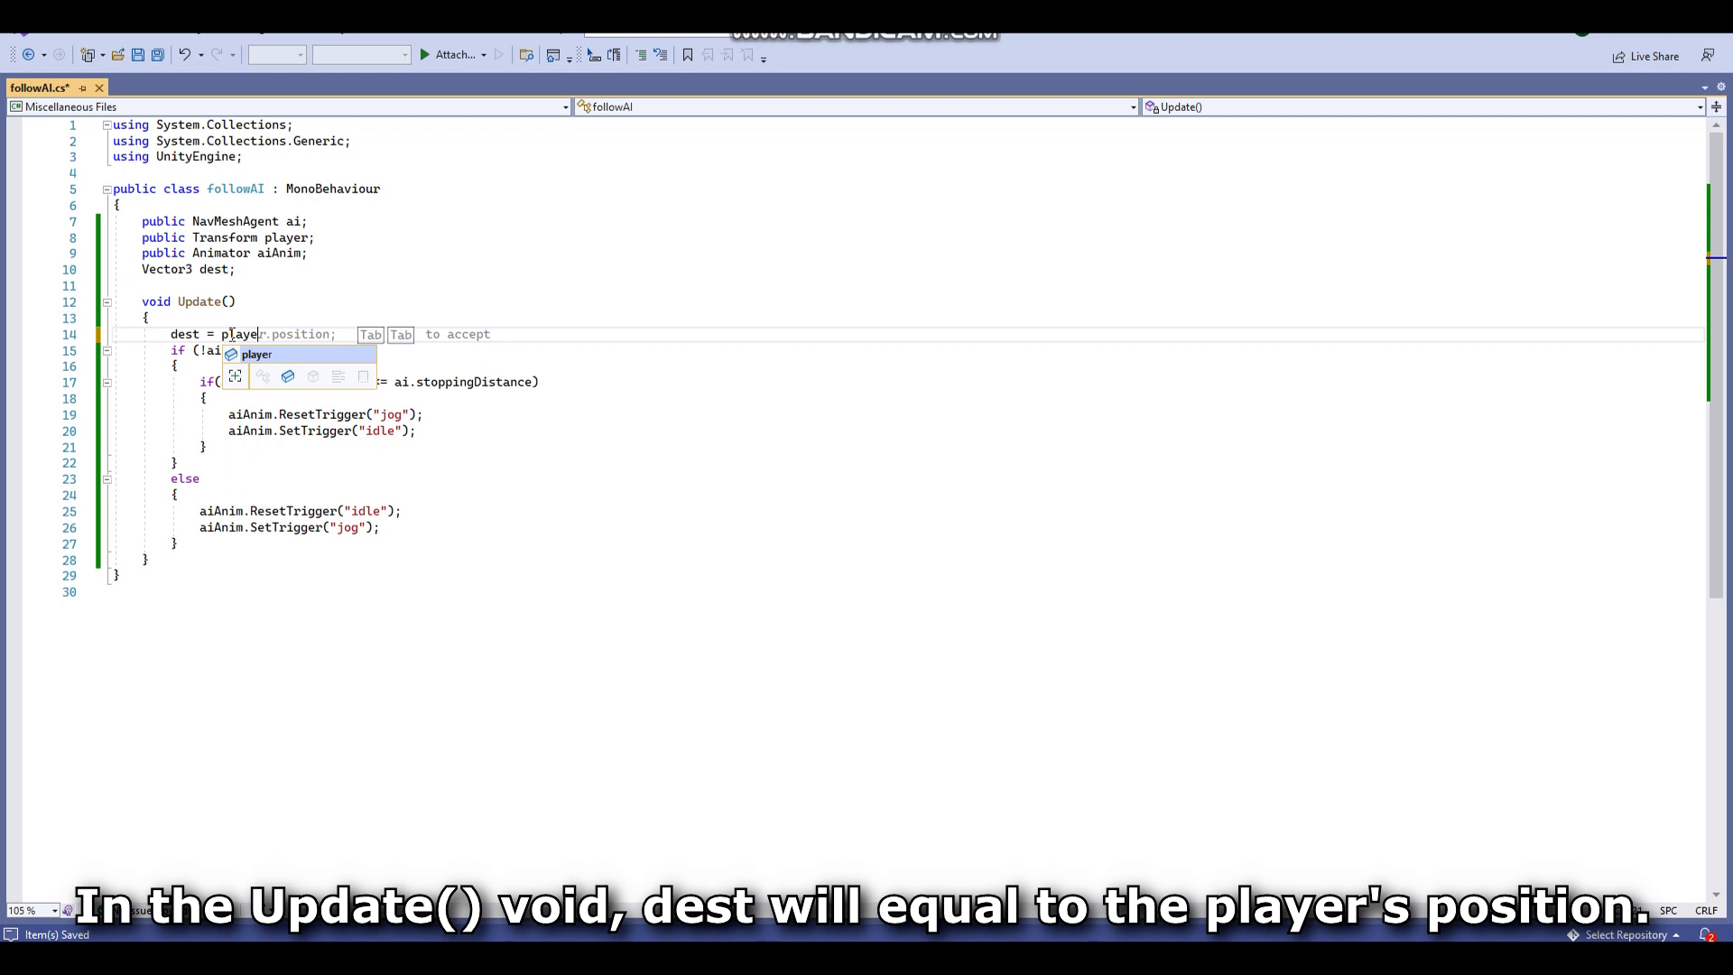
pyautogui.write('position')
pyautogui.press('Tab')
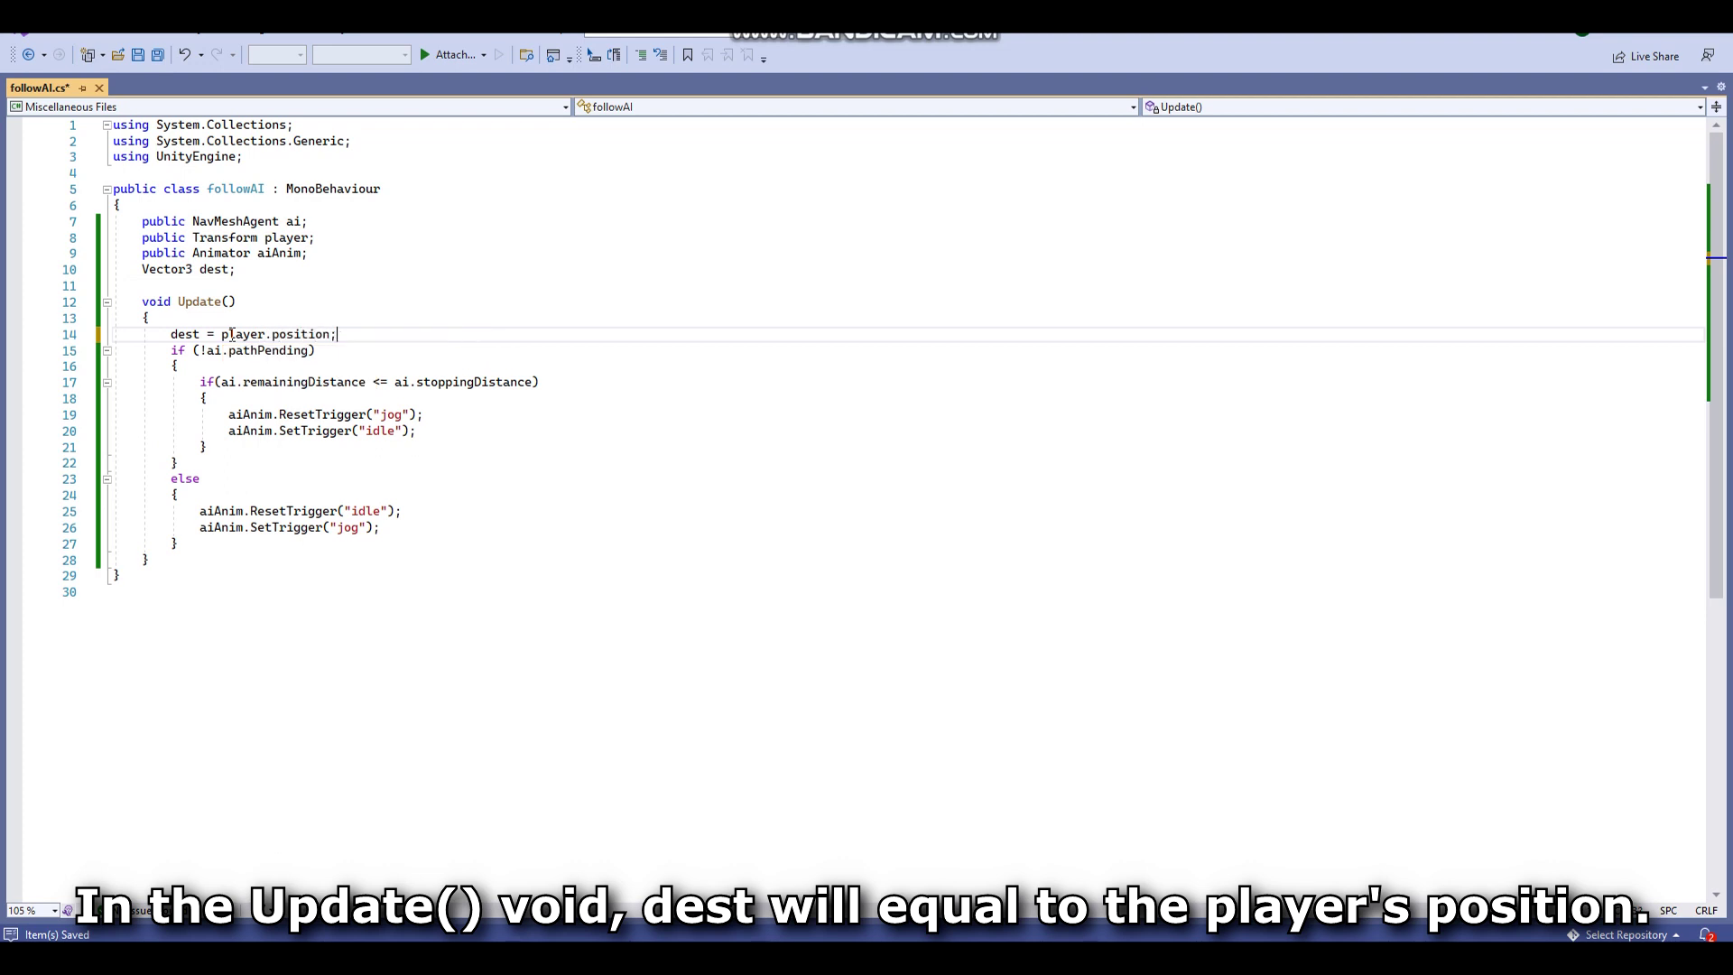
pyautogui.press('Return')
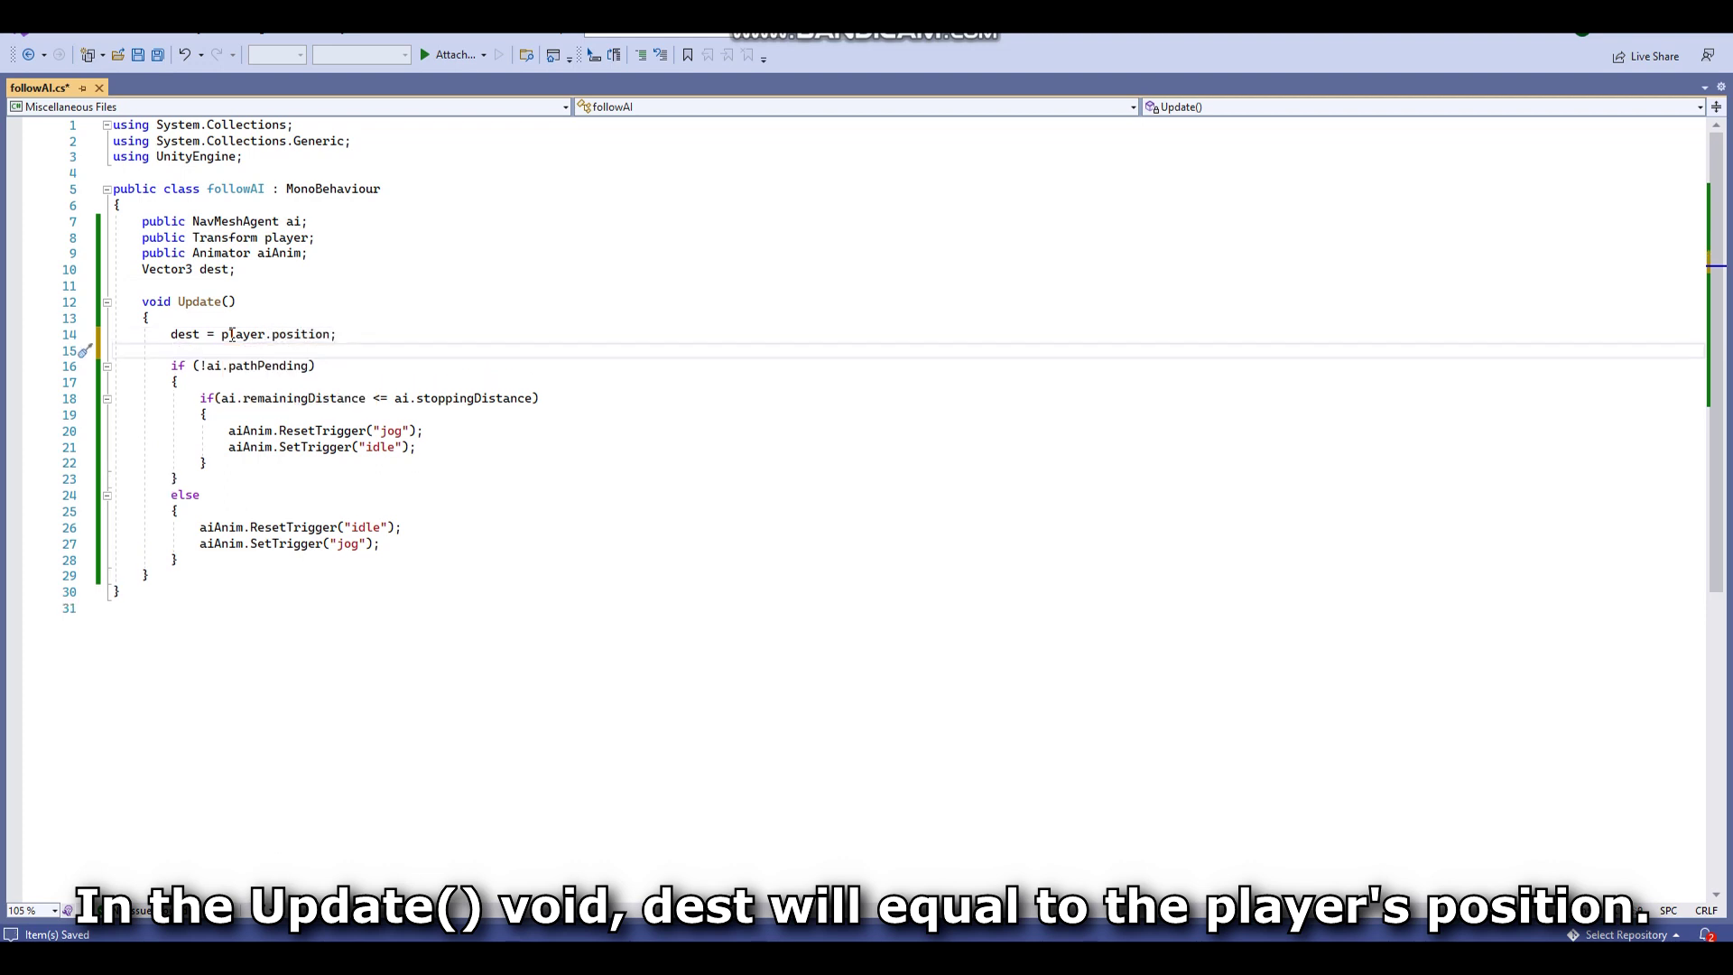
pyautogui.write('ai.destin')
pyautogui.write('ation = ')
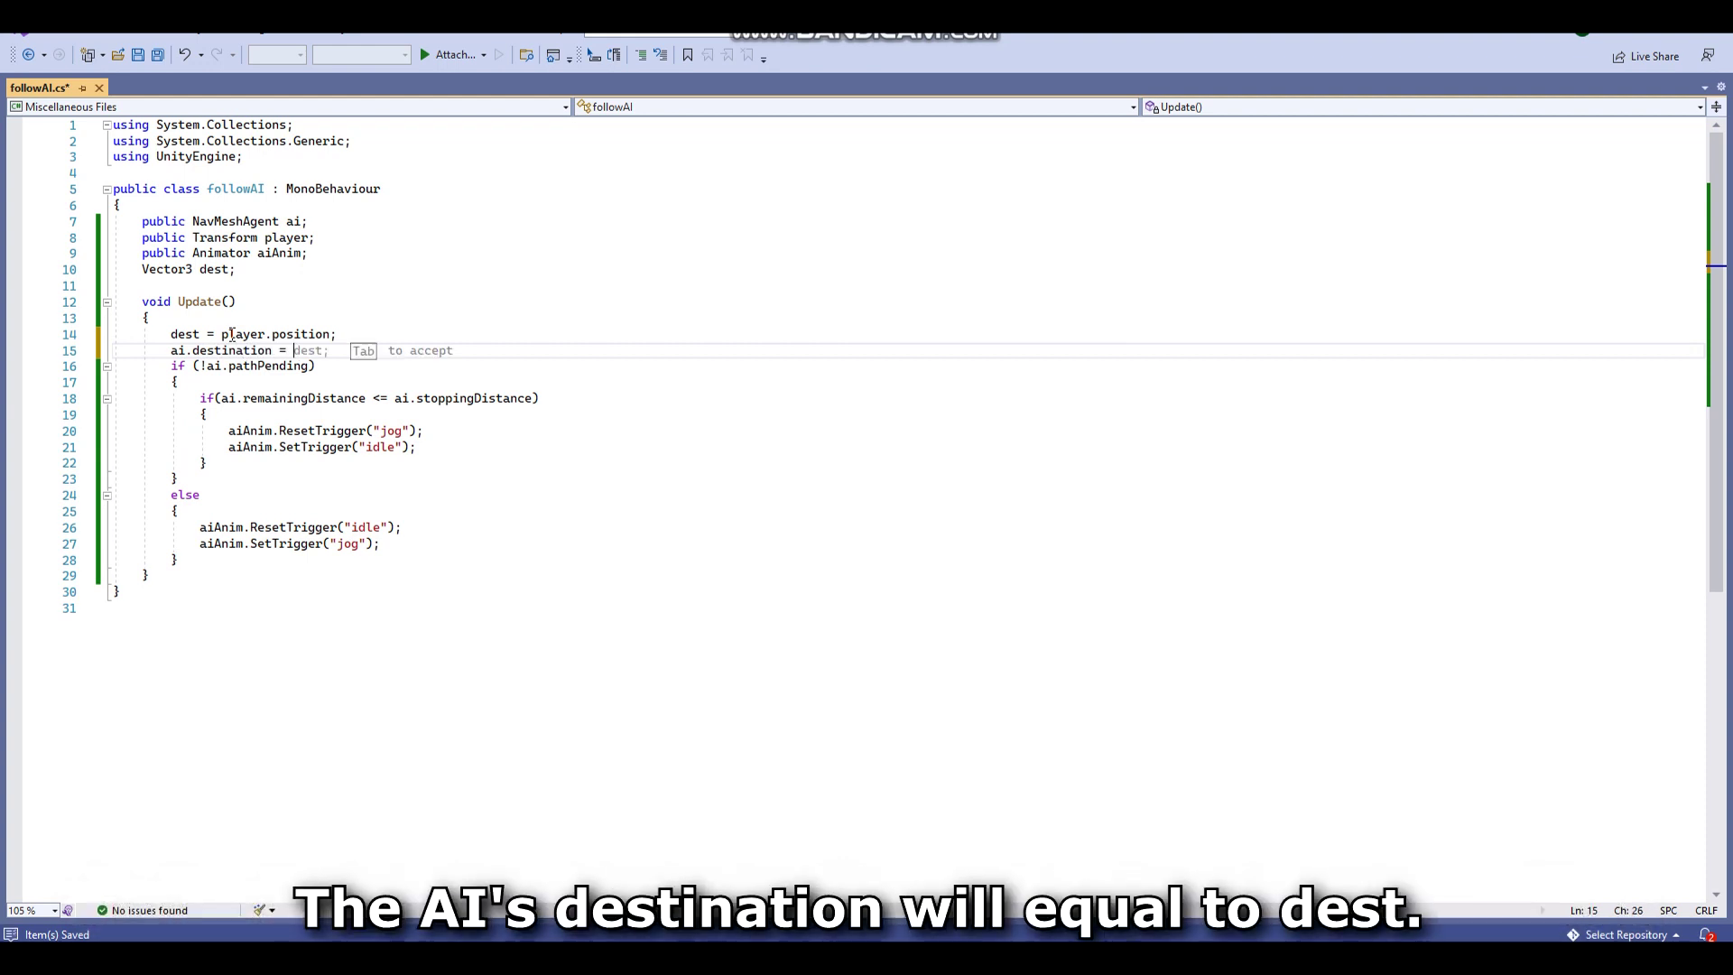
pyautogui.write('pla')
pyautogui.press('BackSpace')
pyautogui.press('BackSpace')
pyautogui.write('dest')
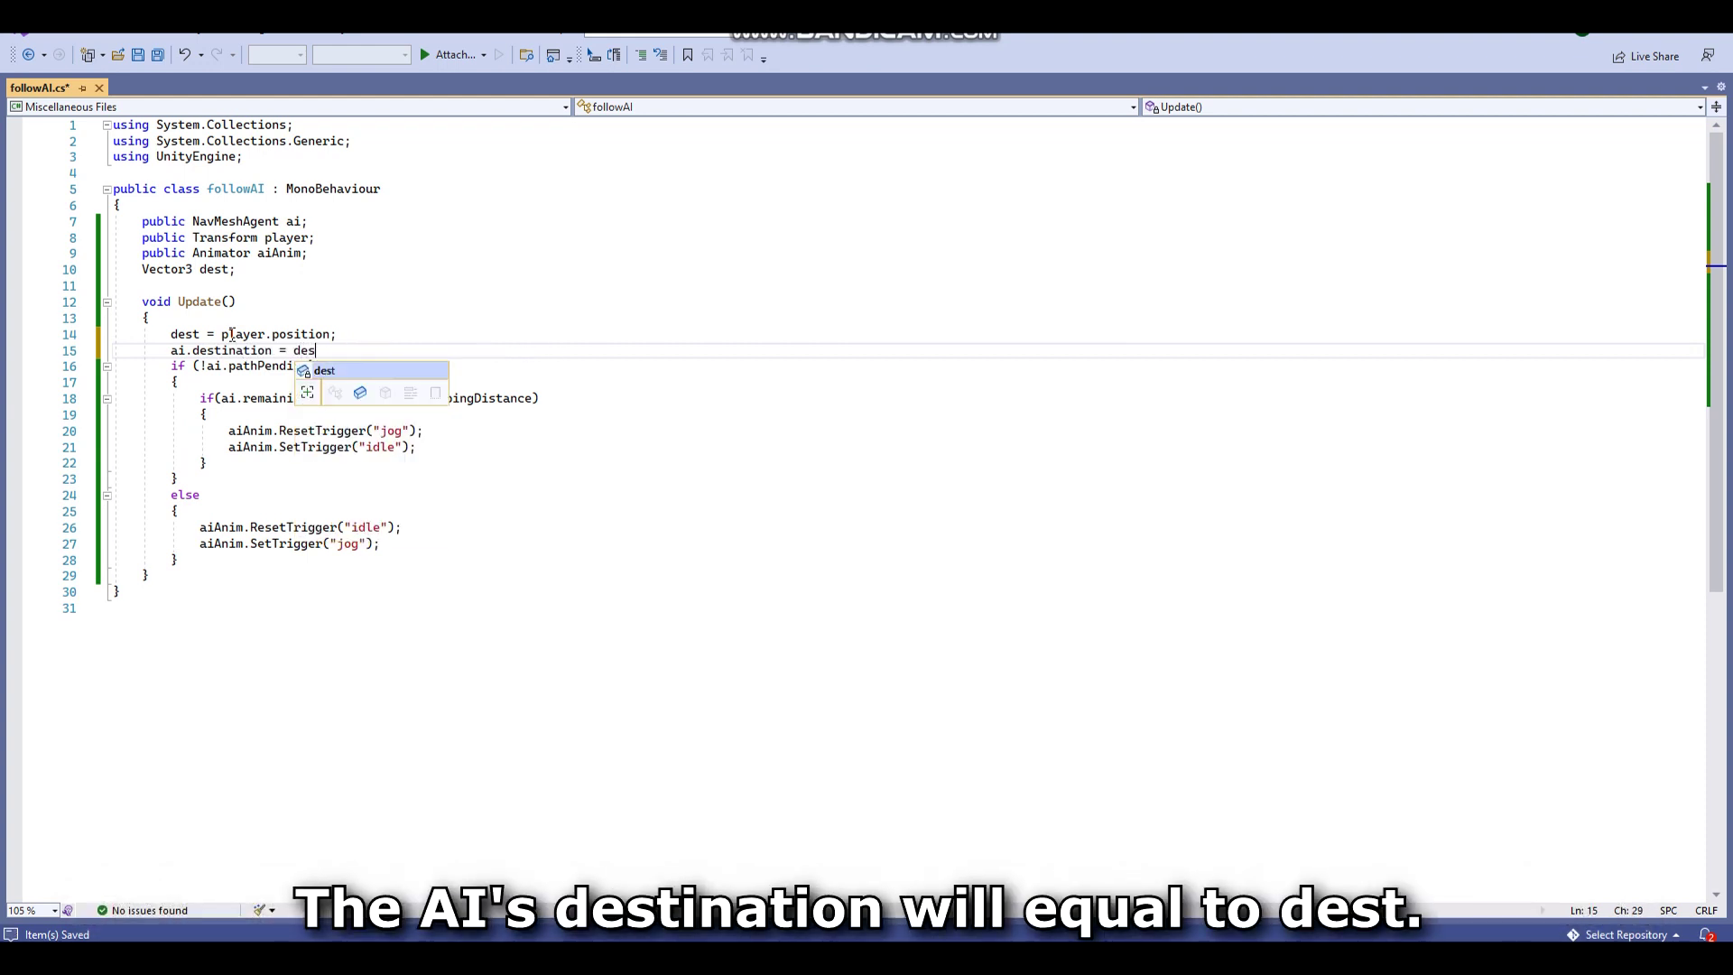
pyautogui.write(';')
pyautogui.hotkey('ctrl', 's')
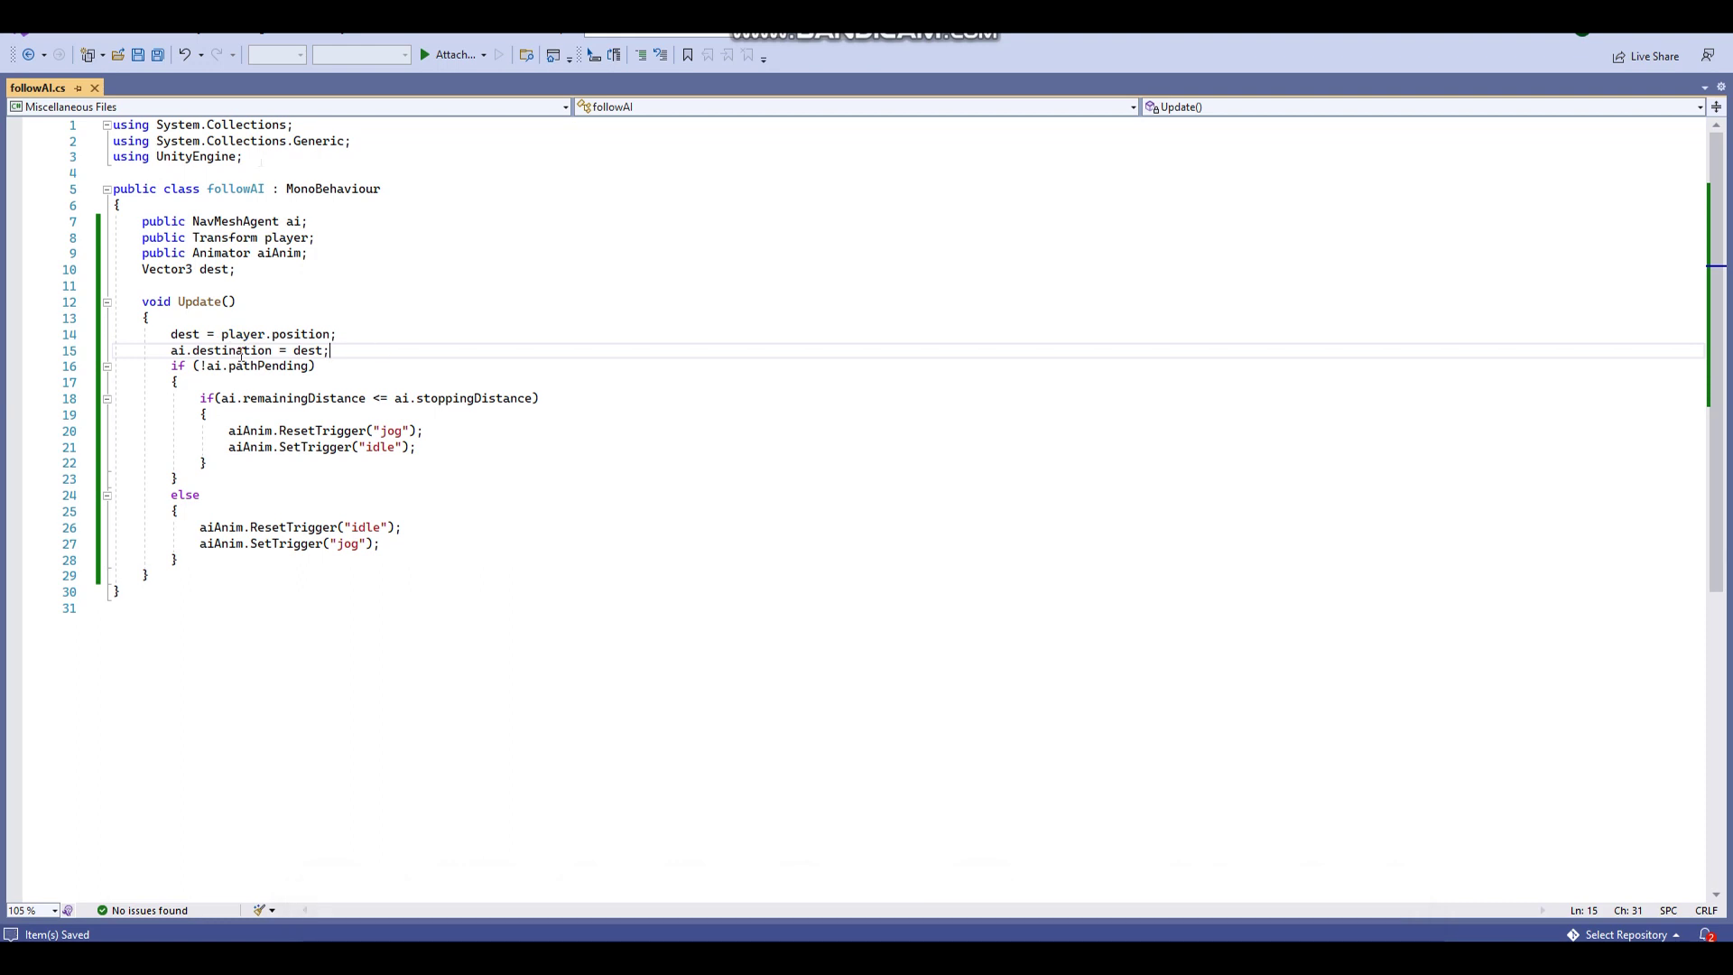
# Add using UnityEngine.AI at the top, save, and return to Unity.
pyautogui.click(261, 159)
pyautogui.press('Return')
pyautogui.write('using ')
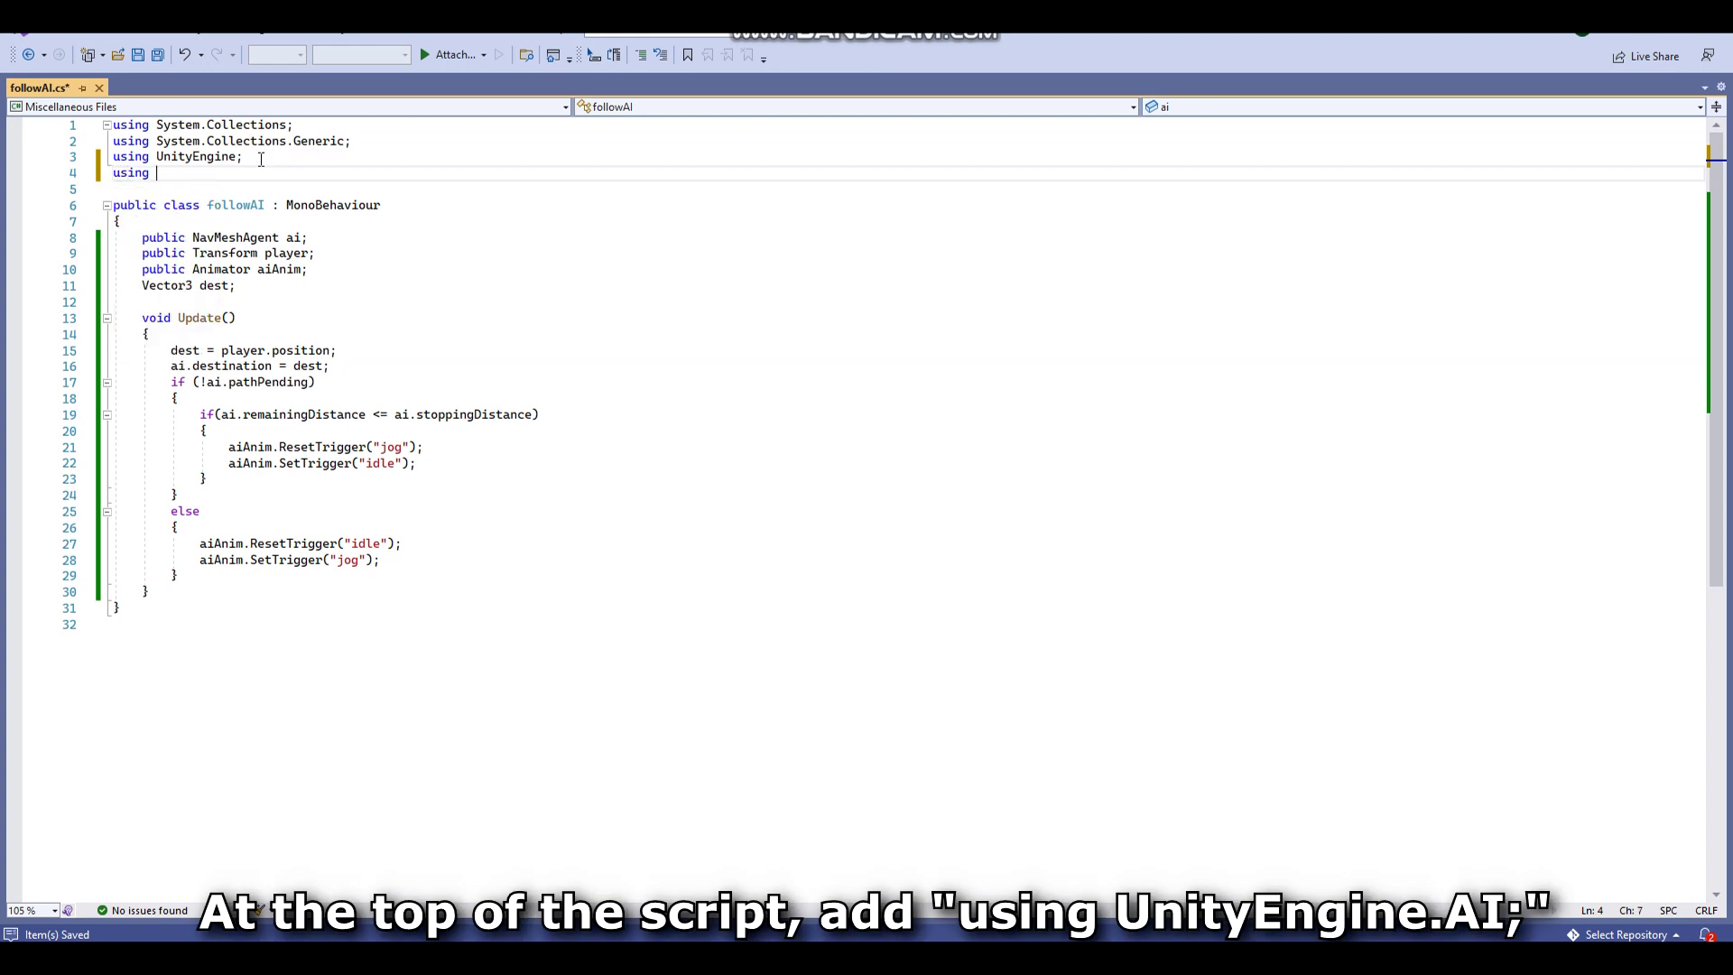
pyautogui.write('Unity')
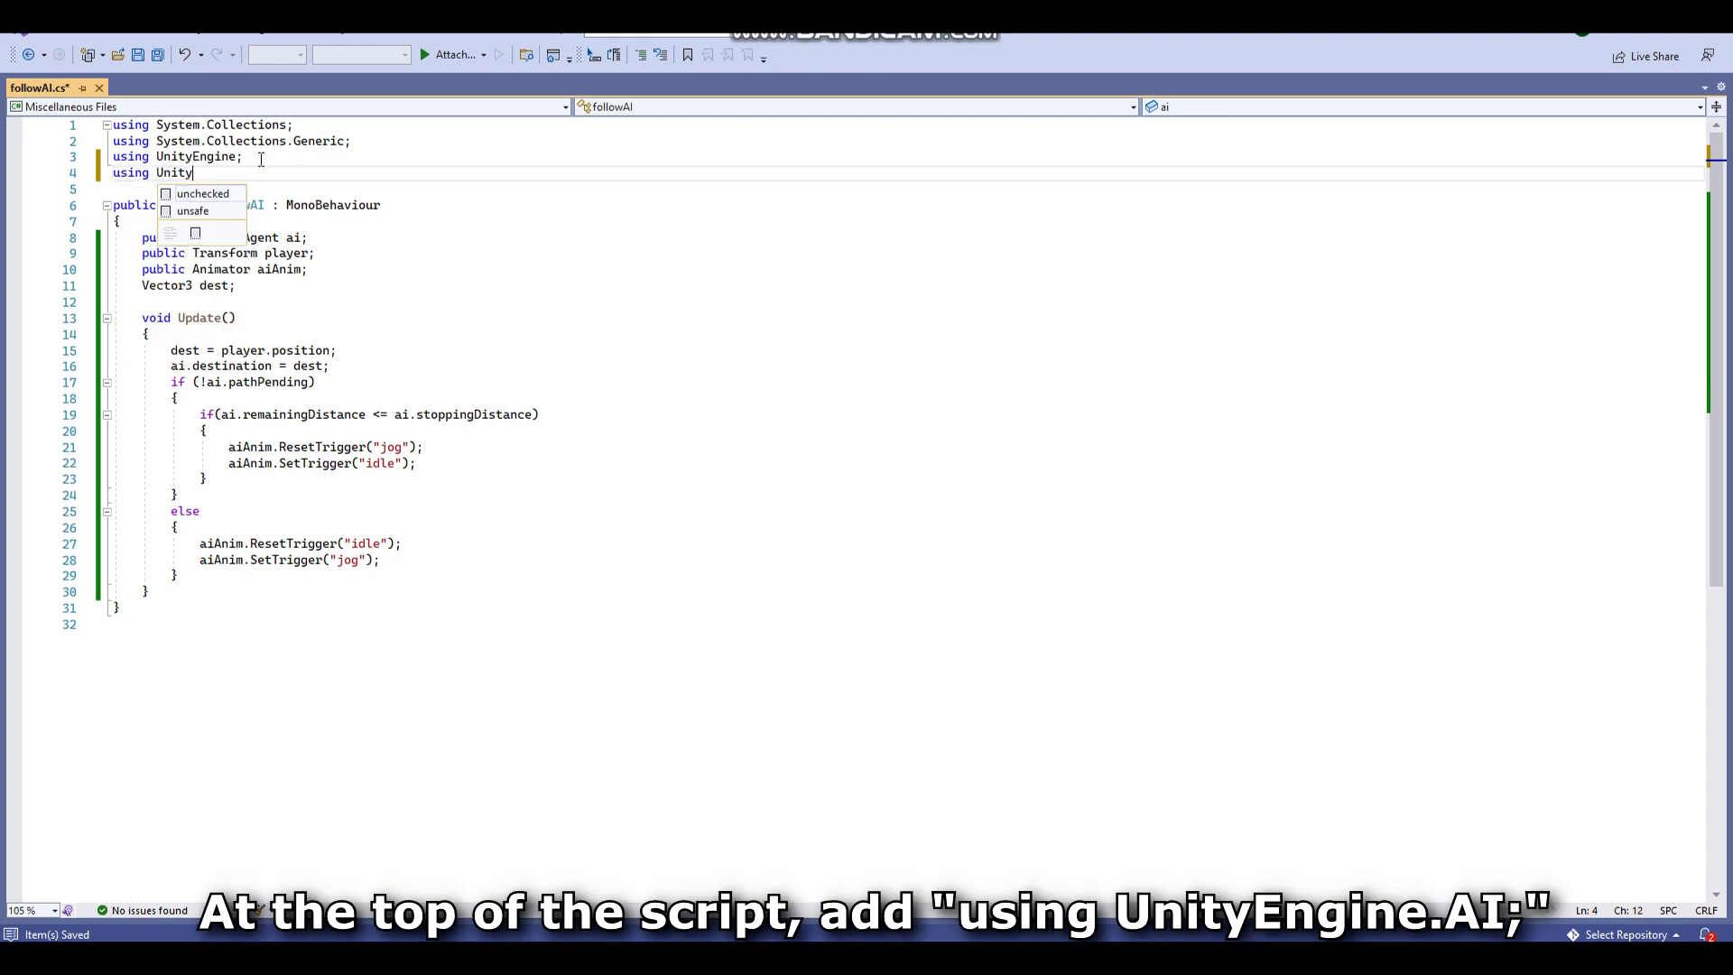
pyautogui.write('Engine.AI;')
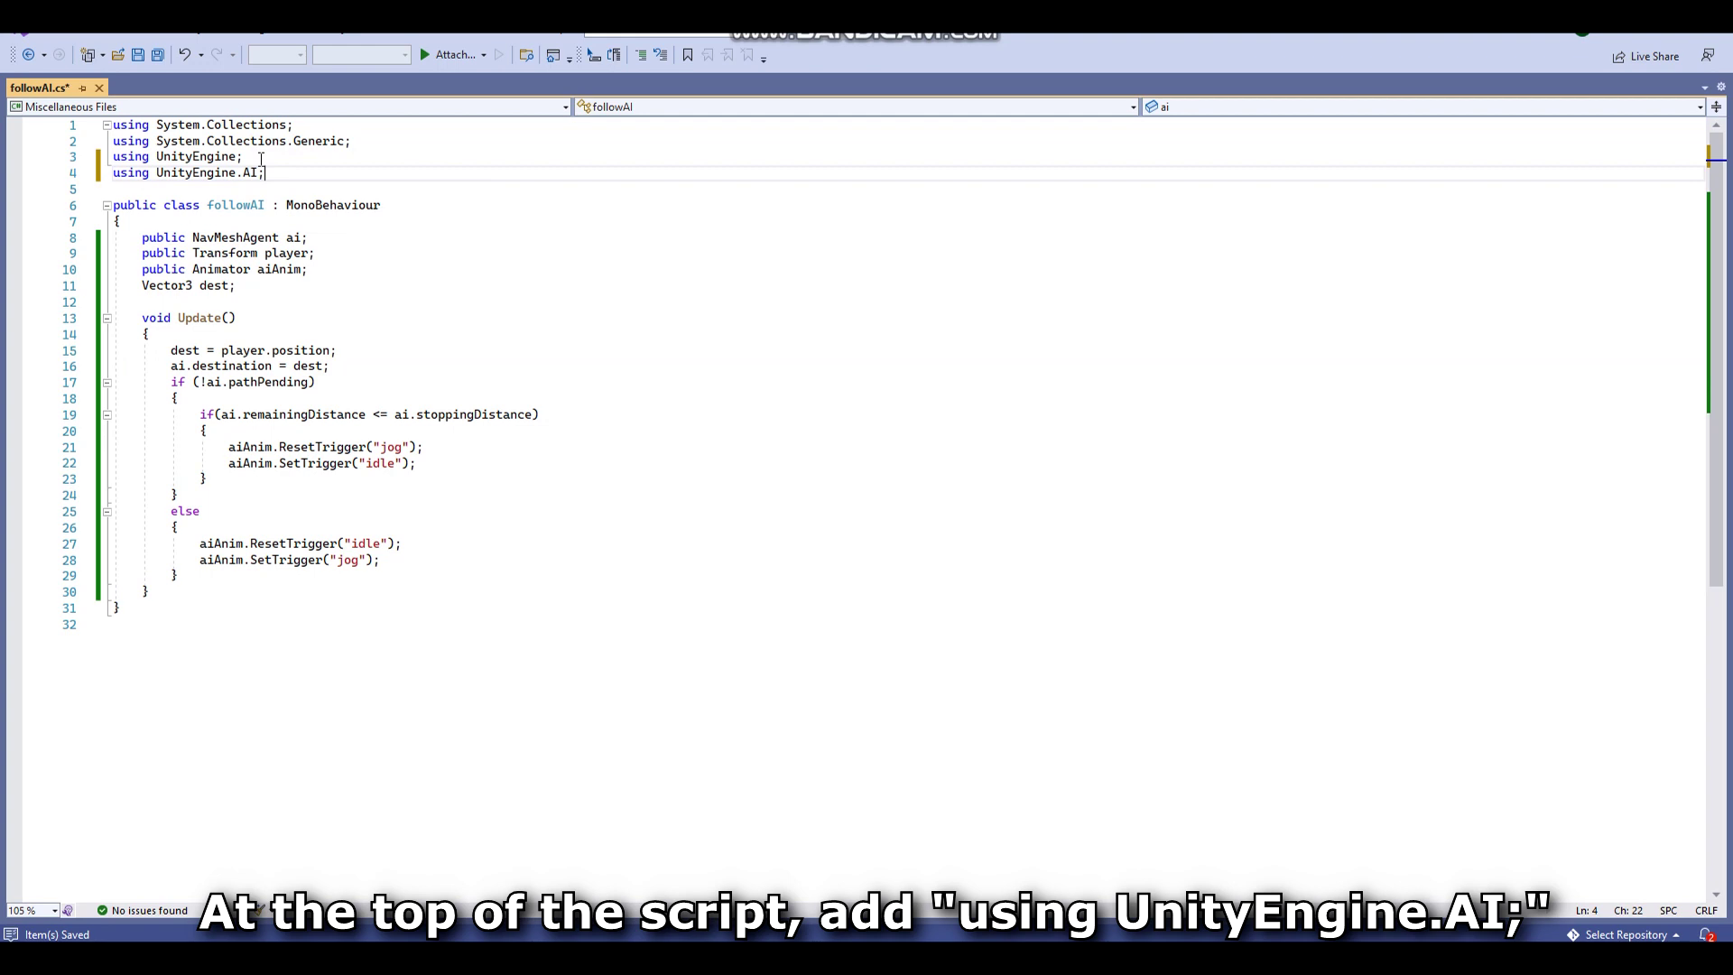
pyautogui.hotkey('ctrl', 's')
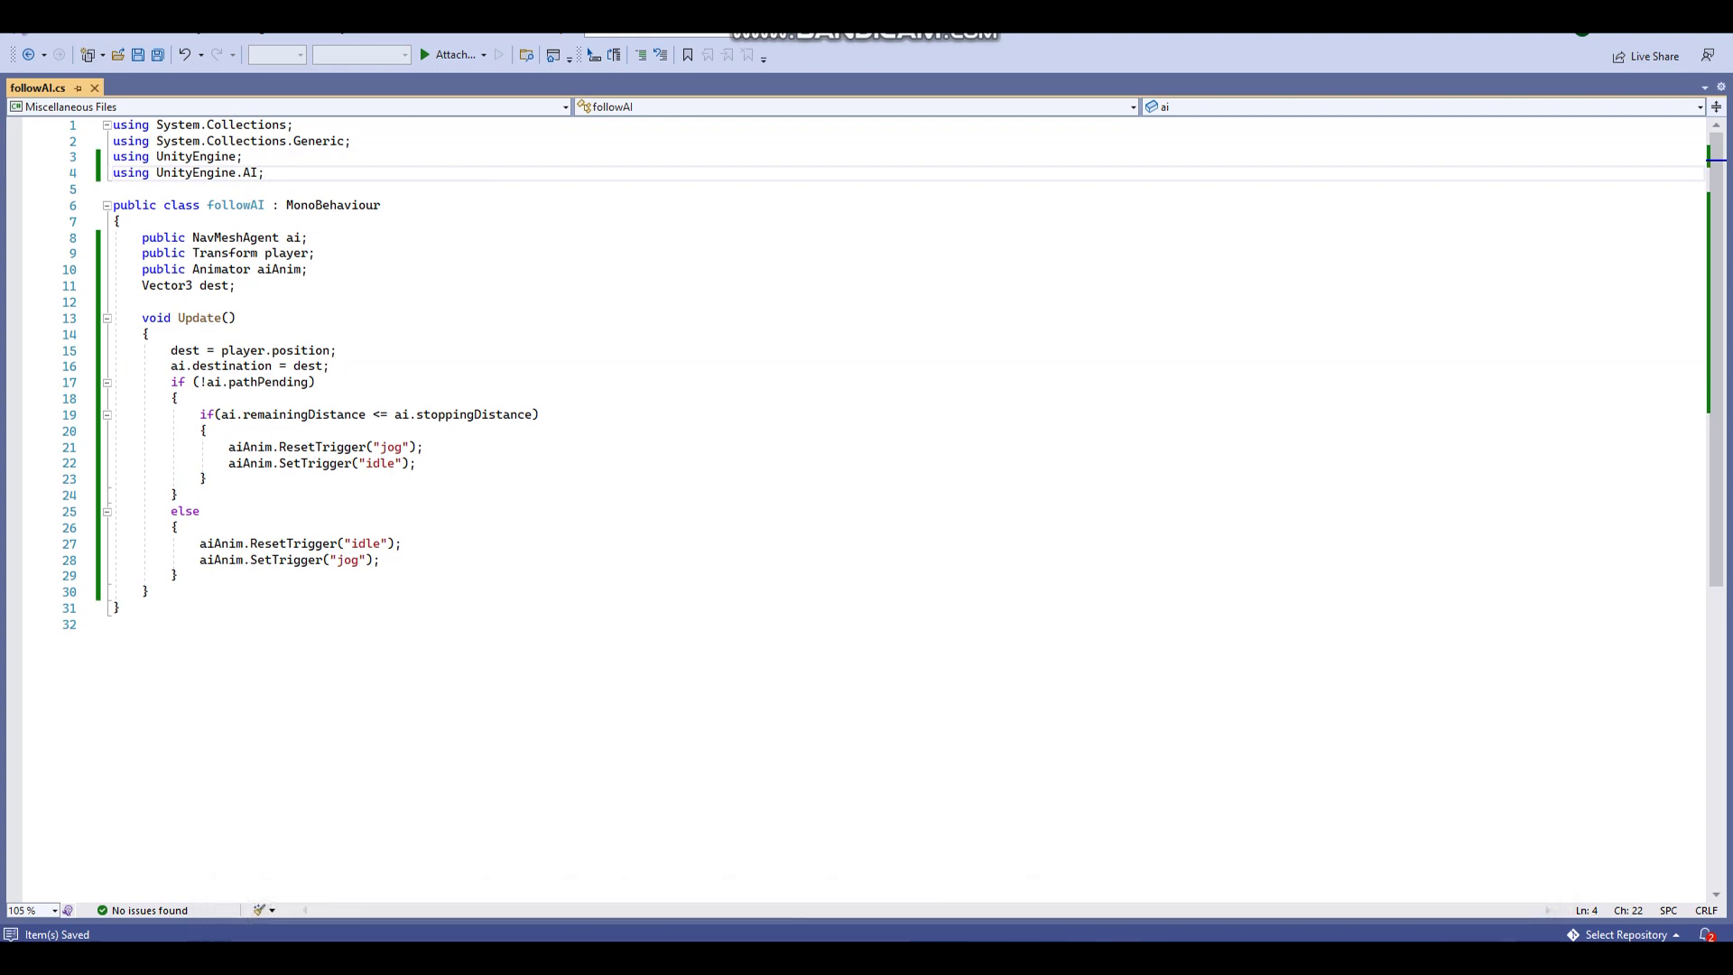
pyautogui.click(1469, 937)
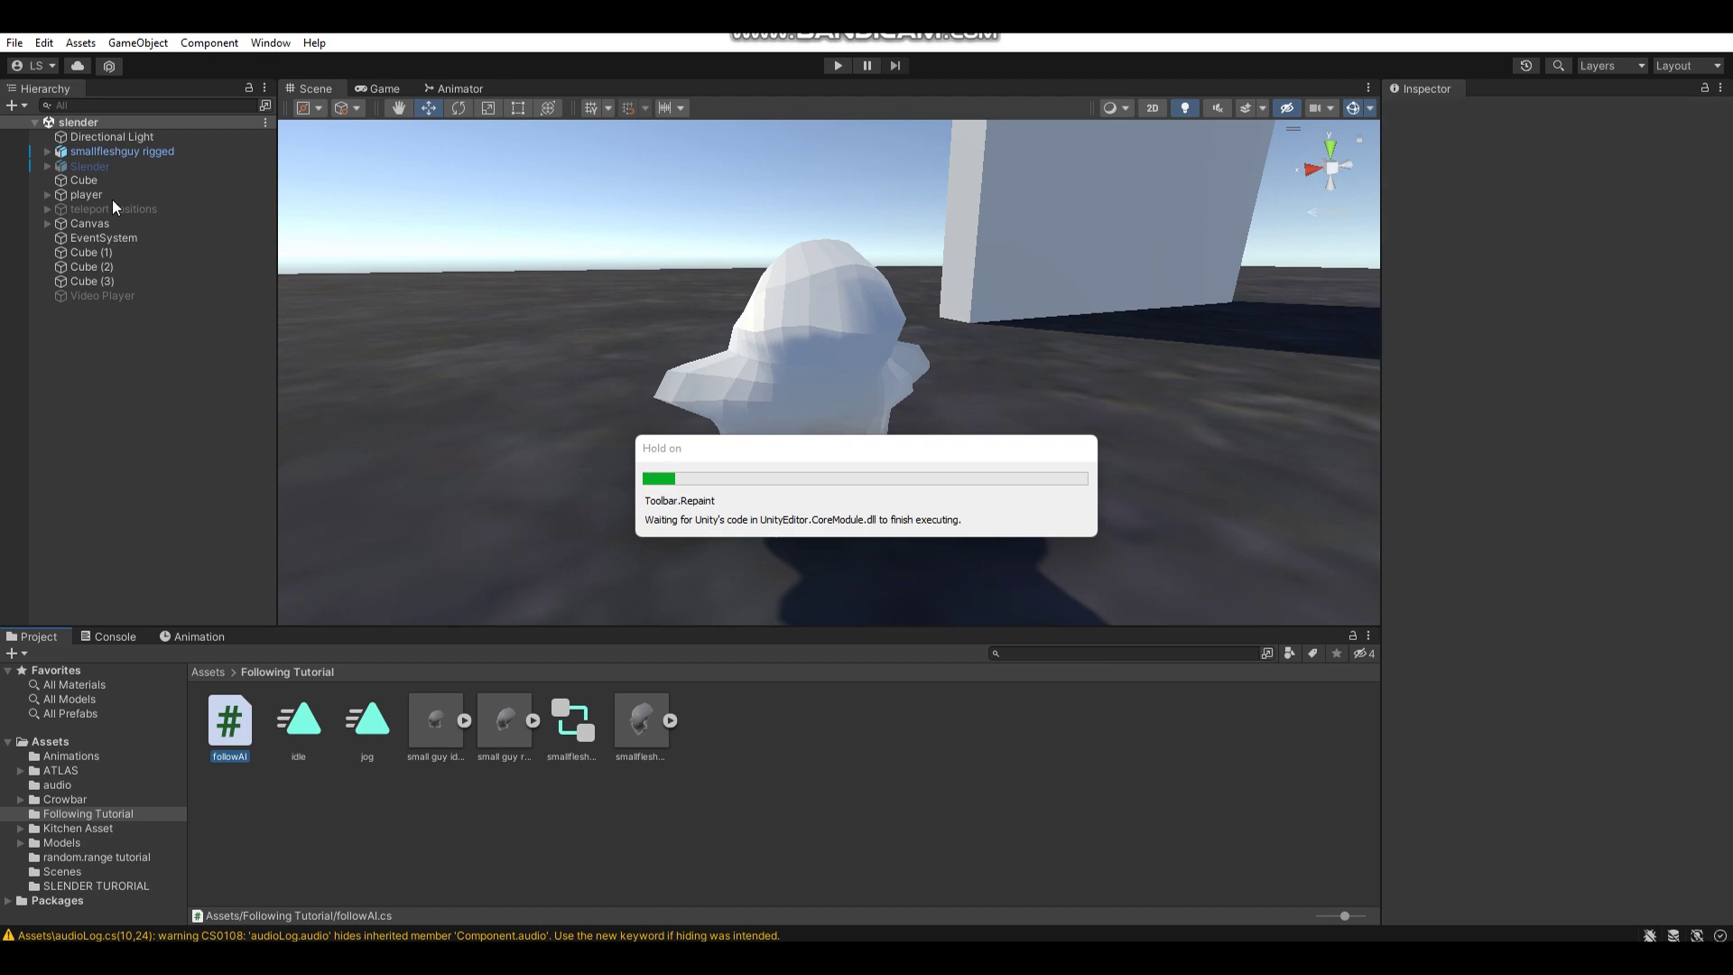
# Add the followAI script as a component on smallfleshguy rigged via its Inspector.
pyautogui.click(122, 151)
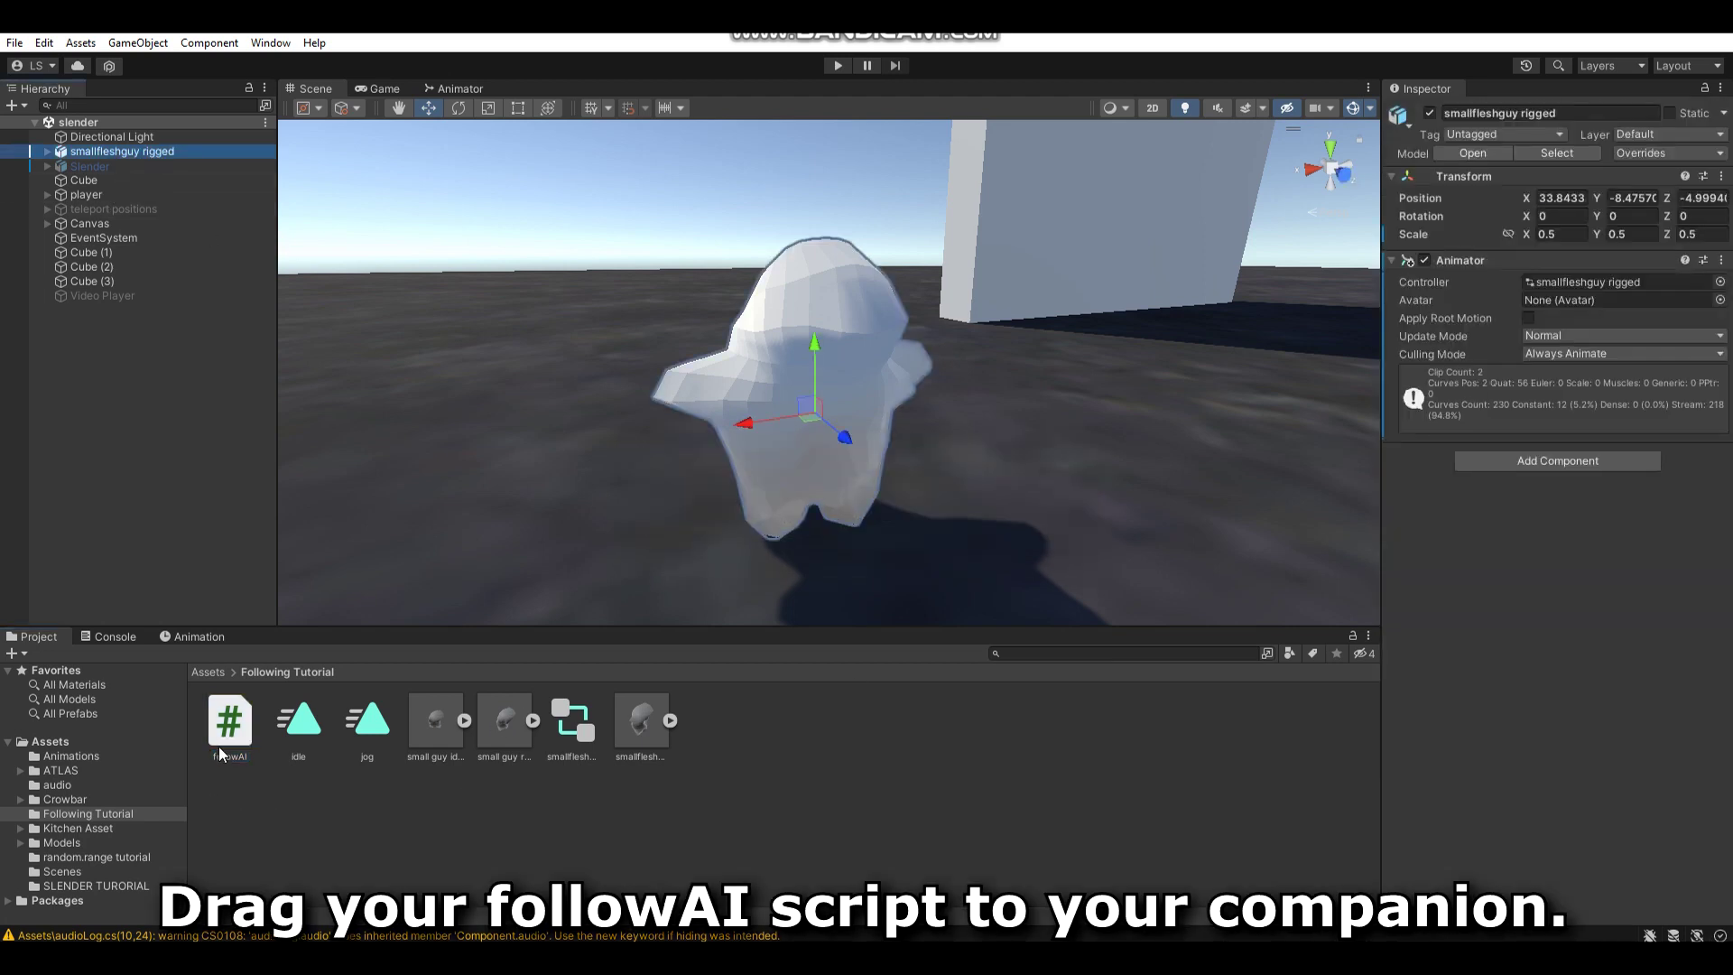
pyautogui.moveTo(220, 754); pyautogui.dragTo(1648, 750)
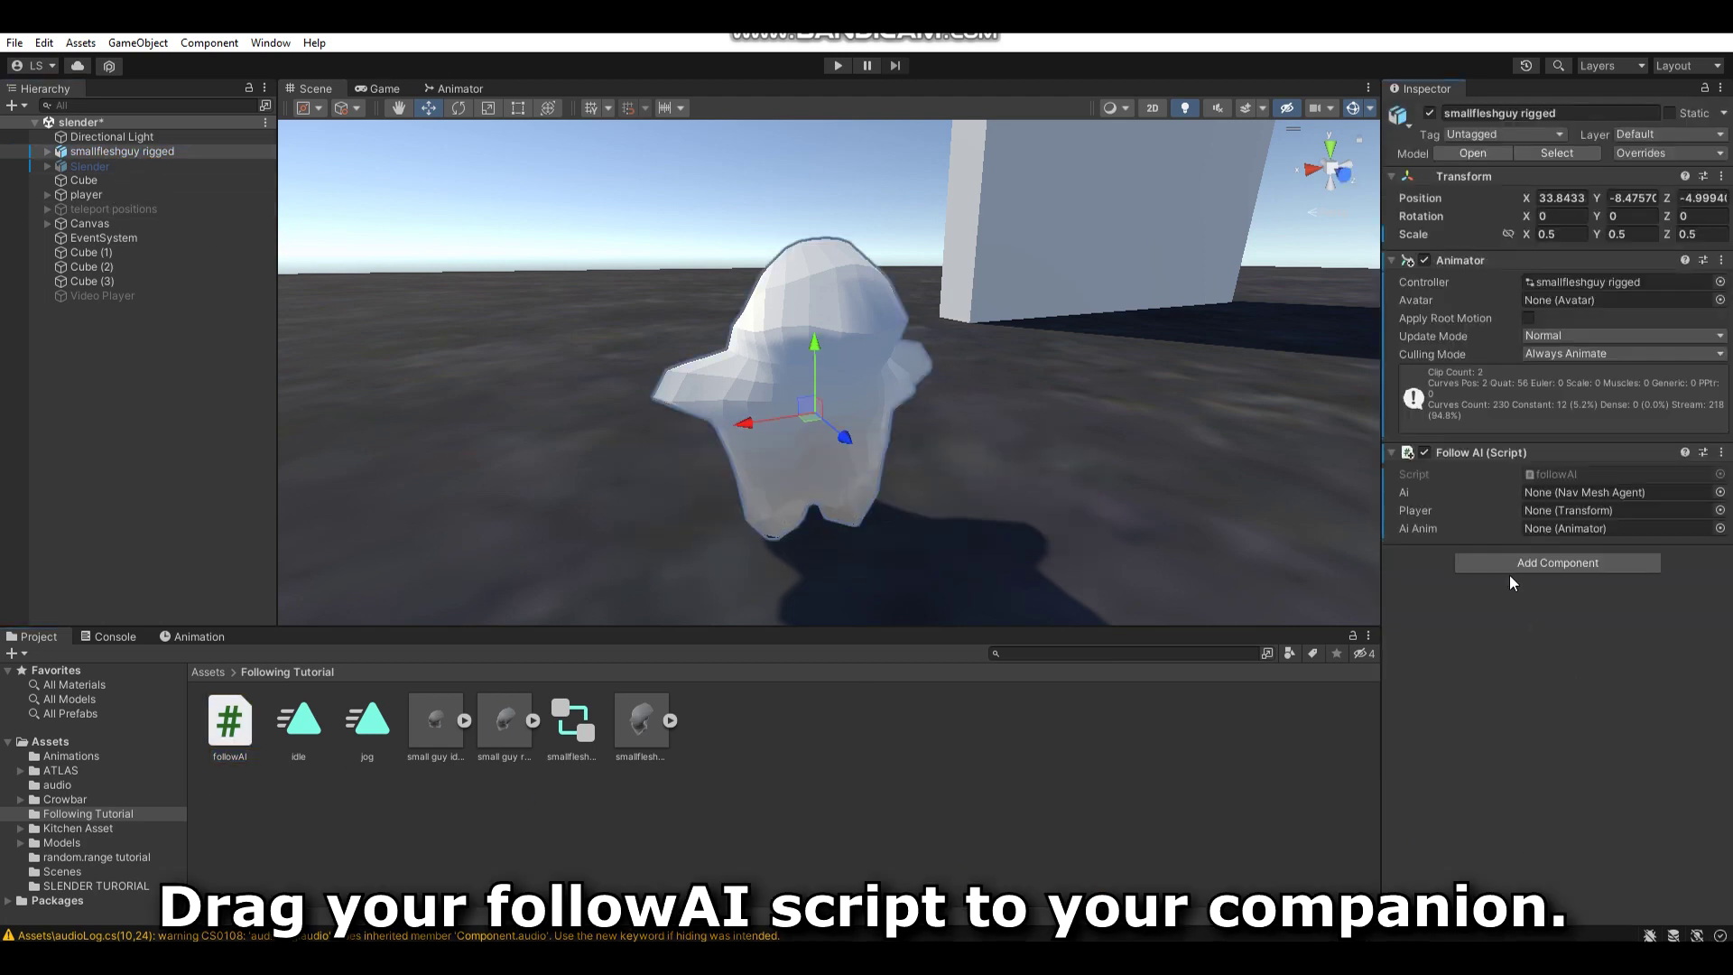
pyautogui.click(1514, 565)
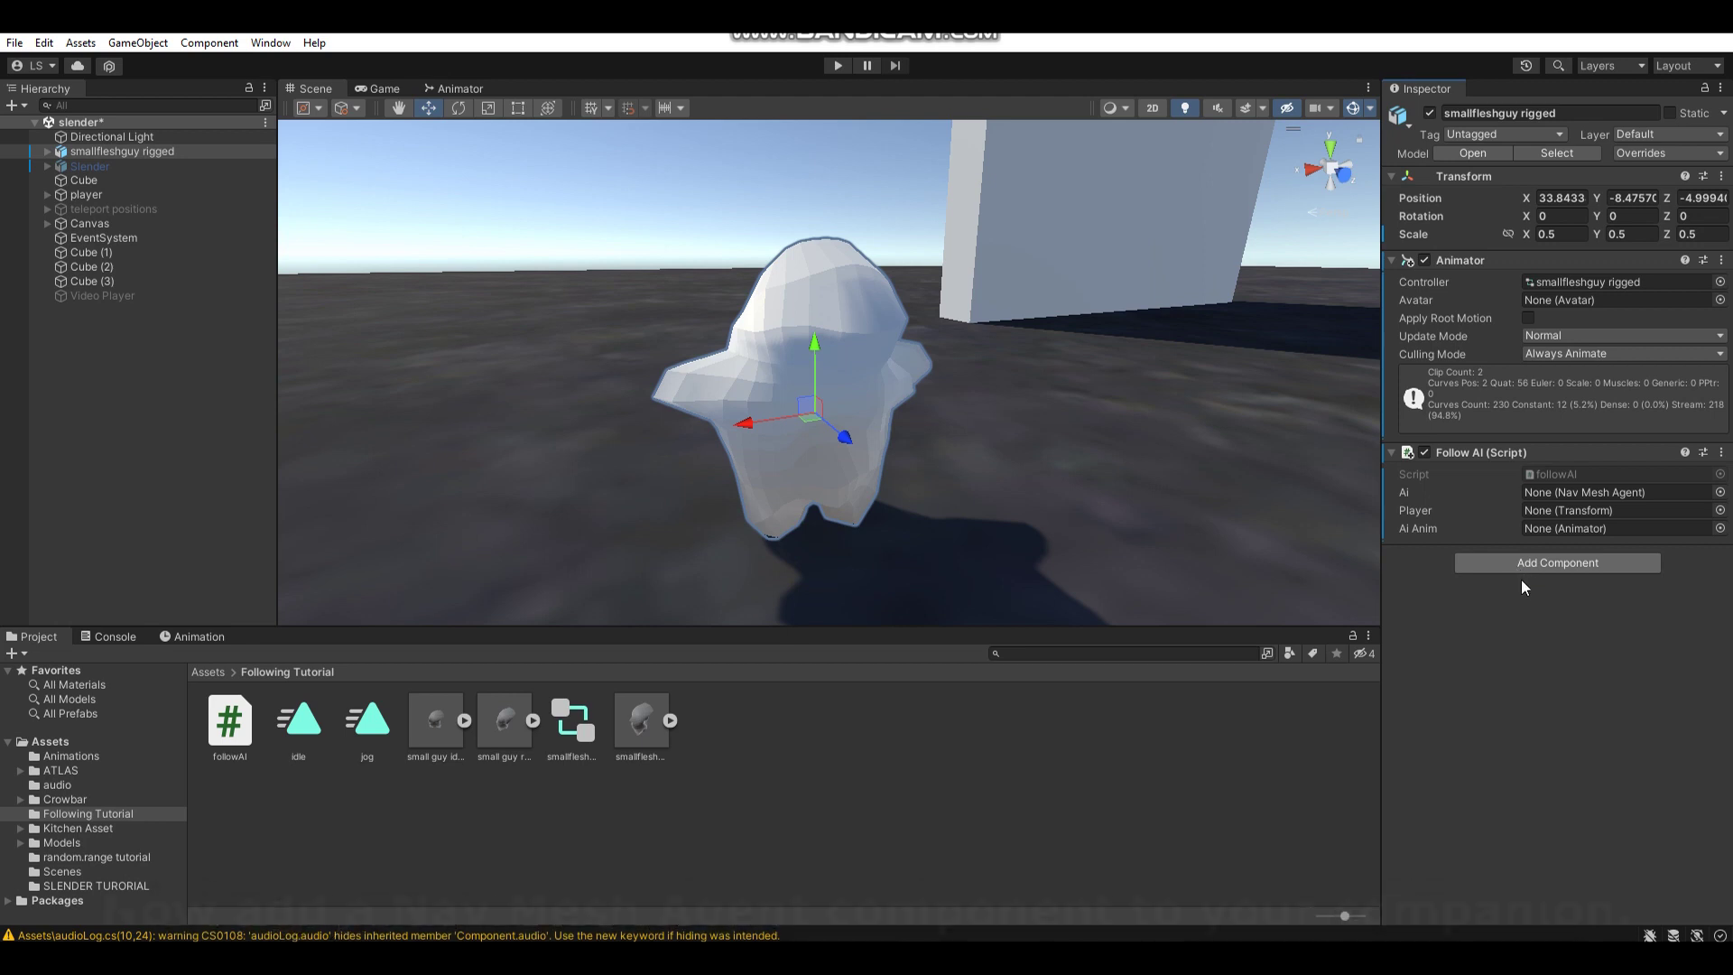
# Add a Nav Mesh Agent to the companion and set radius 1.23 and height 2.89.
pyautogui.write('navmesh')
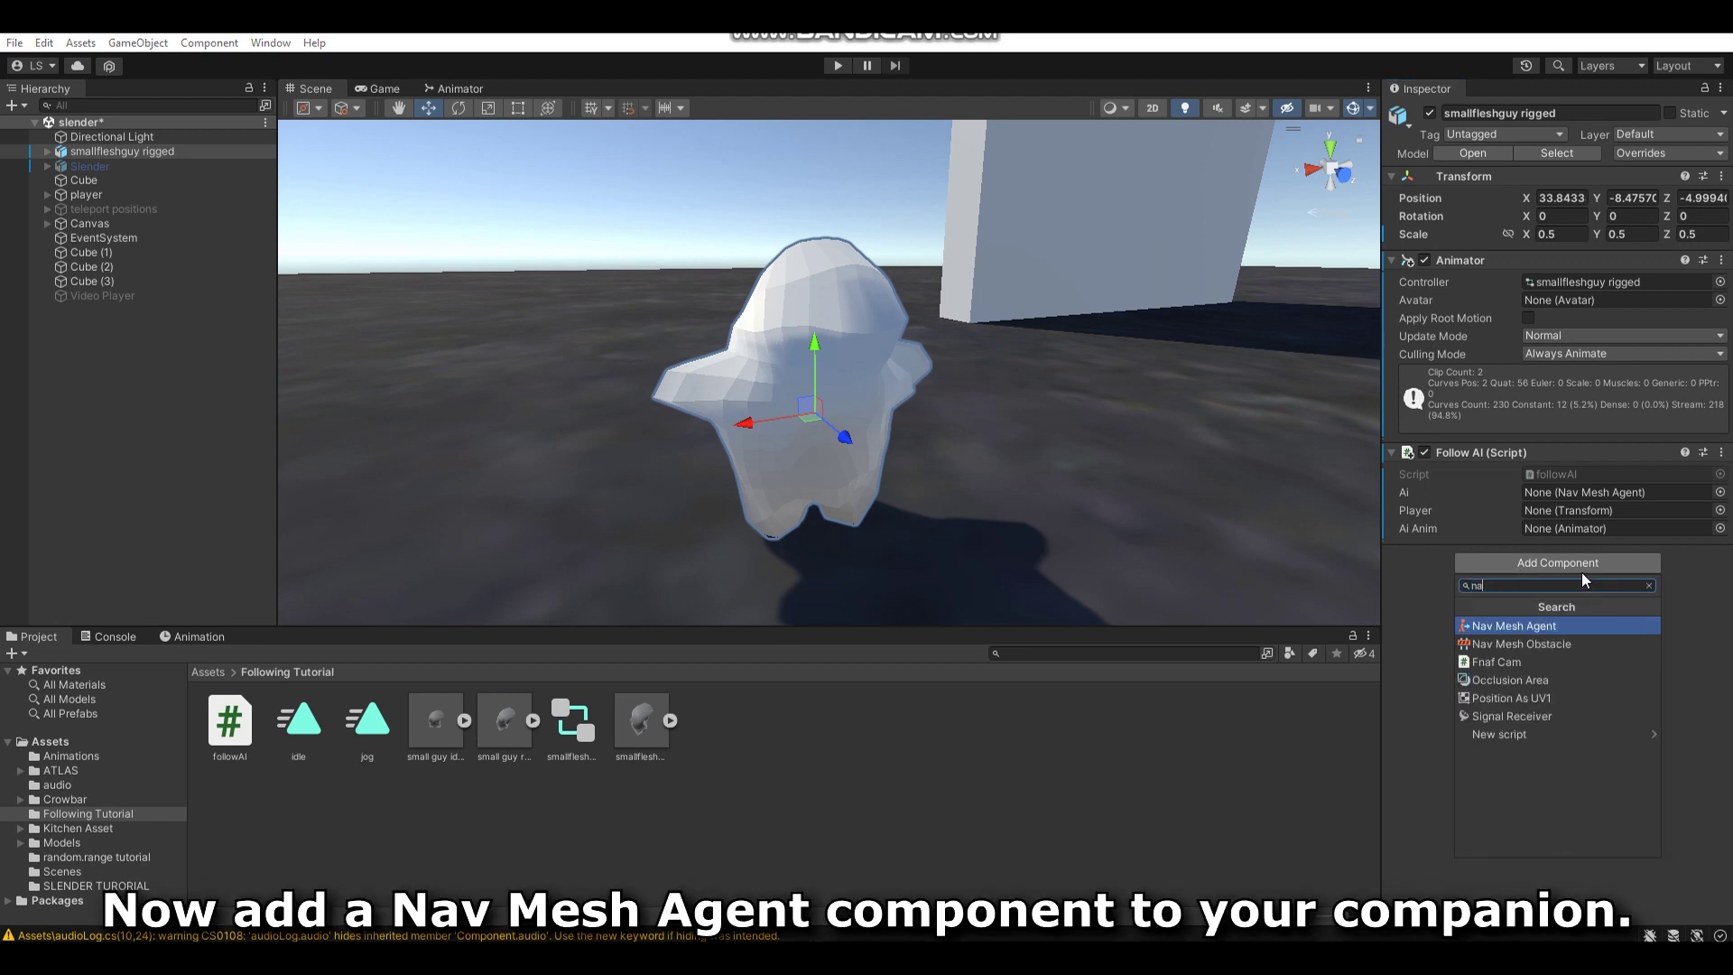
pyautogui.click(1531, 627)
pyautogui.moveTo(984, 352)
pyautogui.keyDown('alt'); pyautogui.mouseDown()
pyautogui.moveTo(921, 335)
pyautogui.moveTo(909, 359)
pyautogui.mouseUp(); pyautogui.keyUp('alt')
pyautogui.scroll(3, 909, 359)
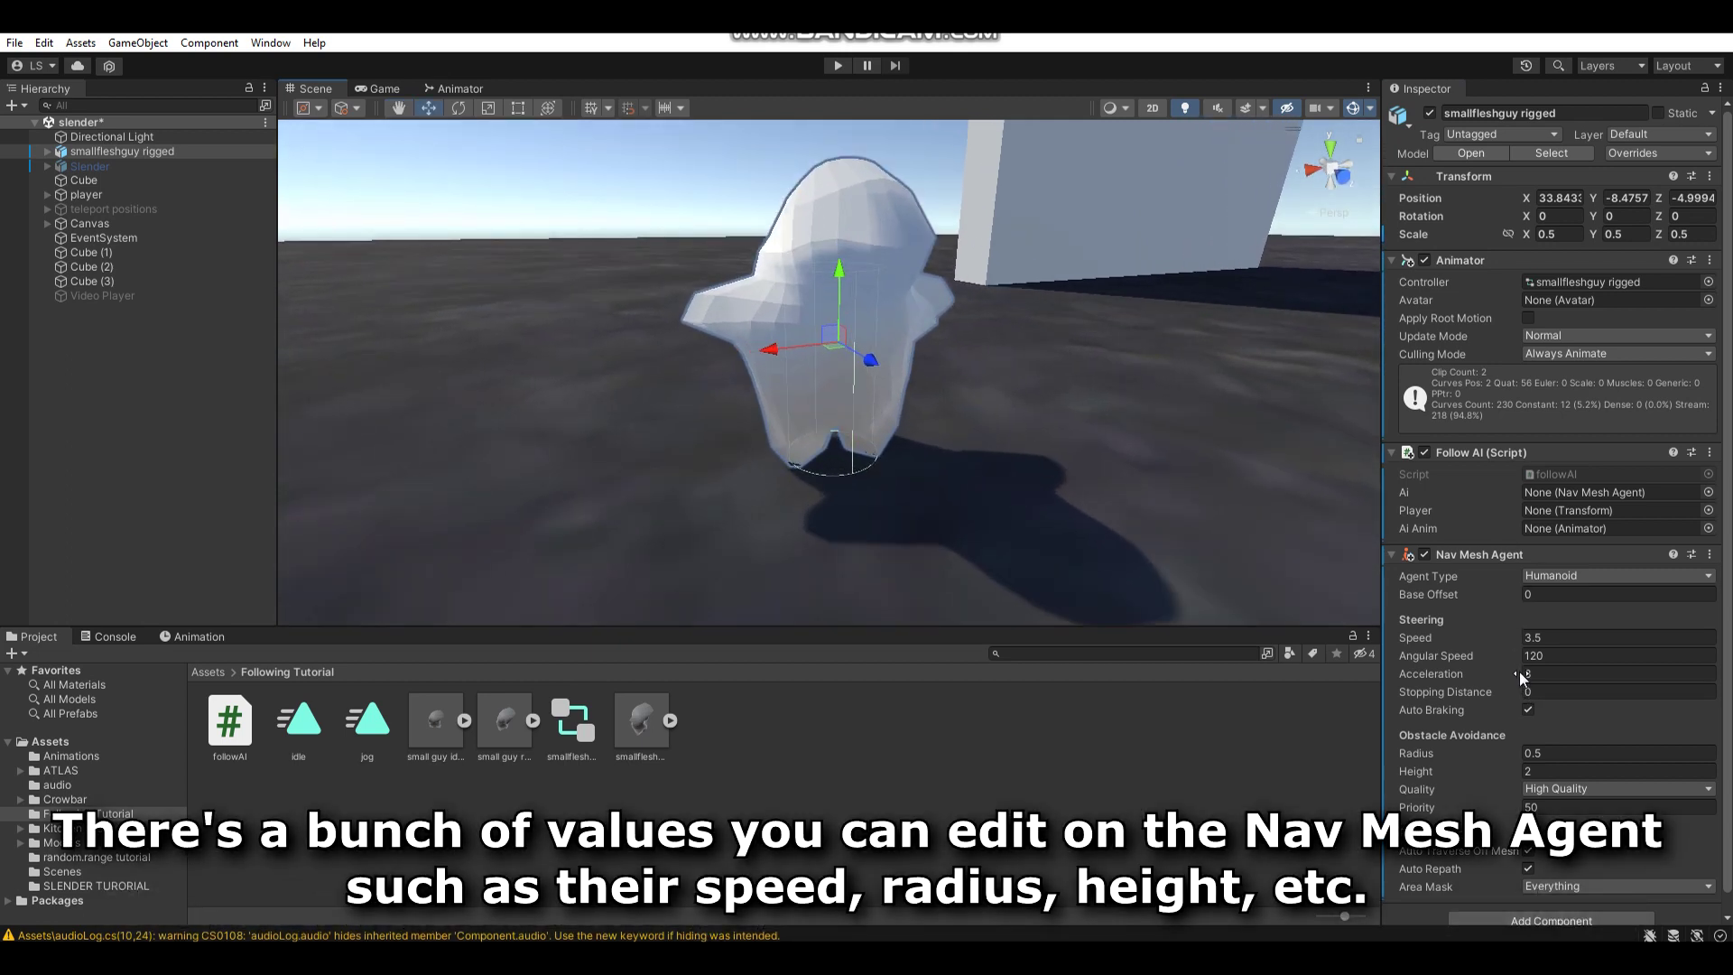
pyautogui.click(1531, 751)
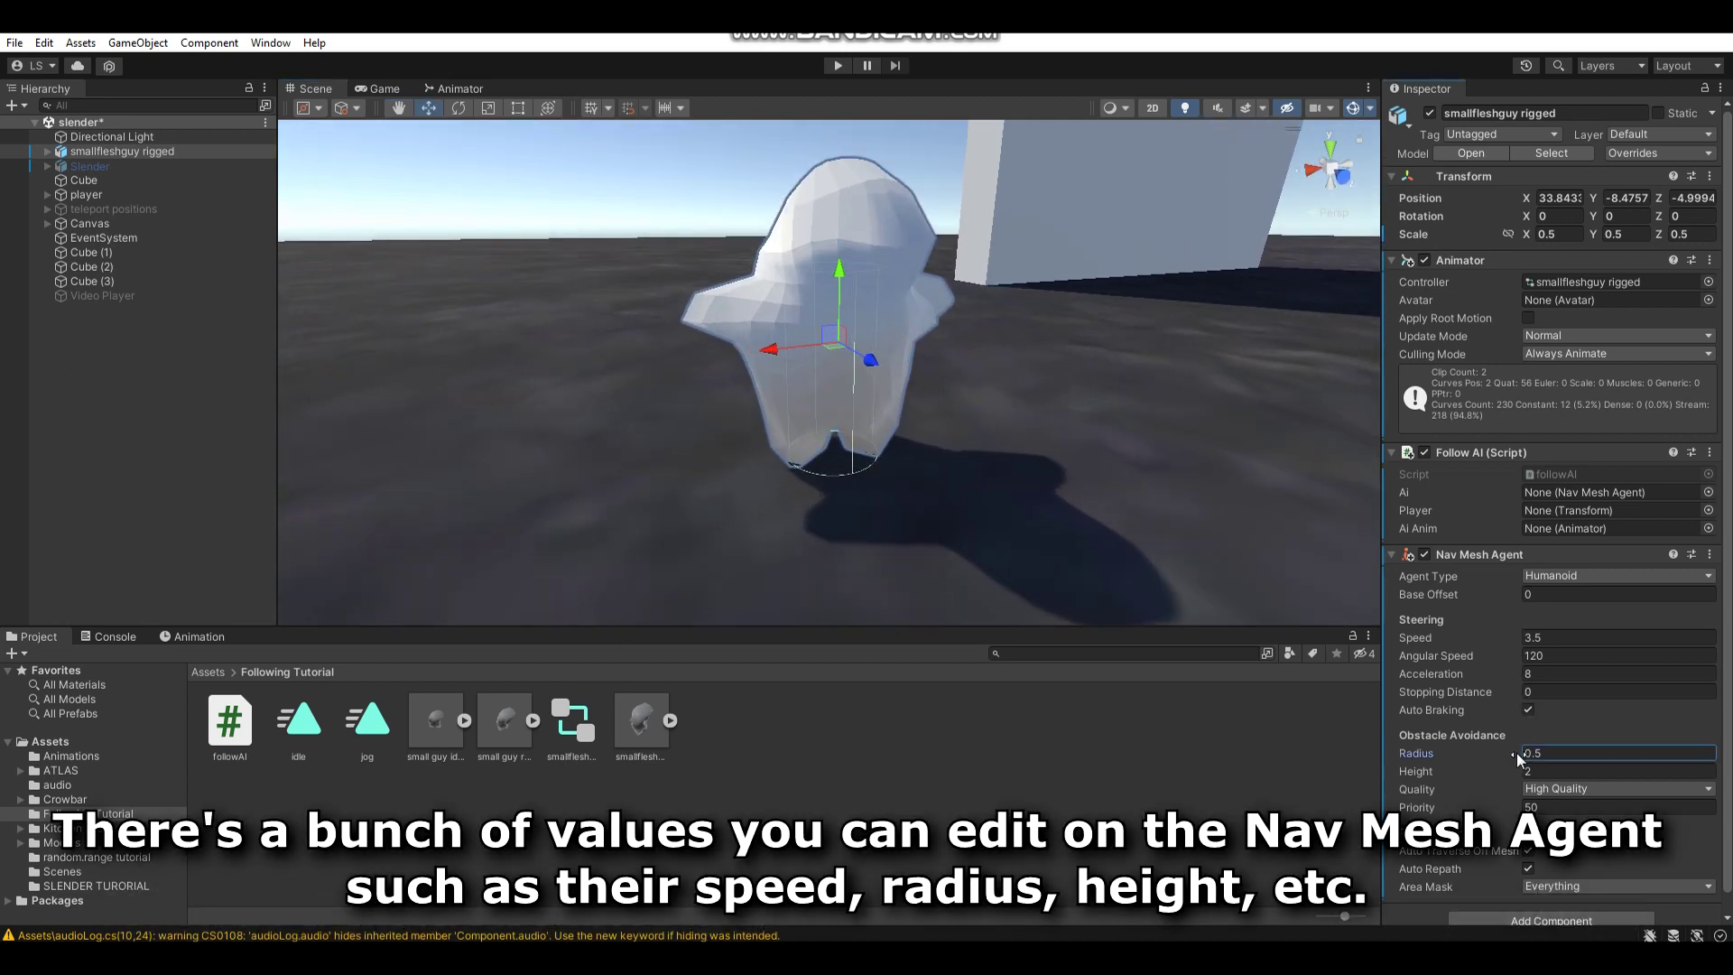
pyautogui.write('1.2')
pyautogui.write('5')
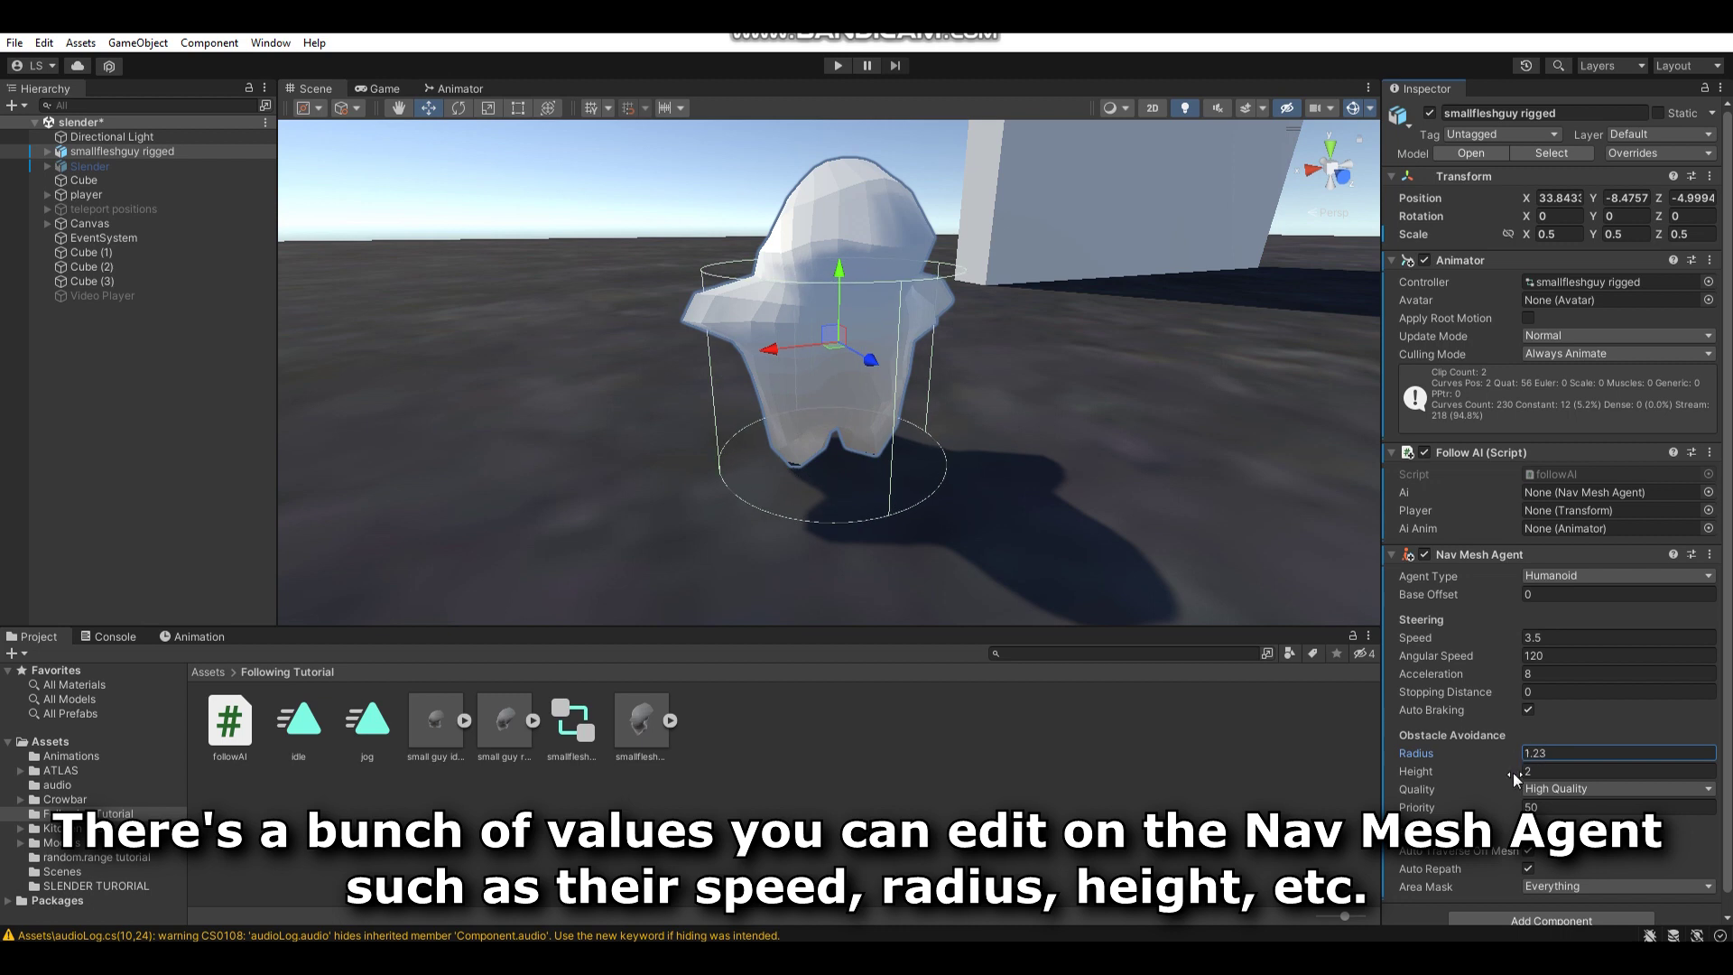
pyautogui.moveTo(1515, 779); pyautogui.dragTo(1539, 779)
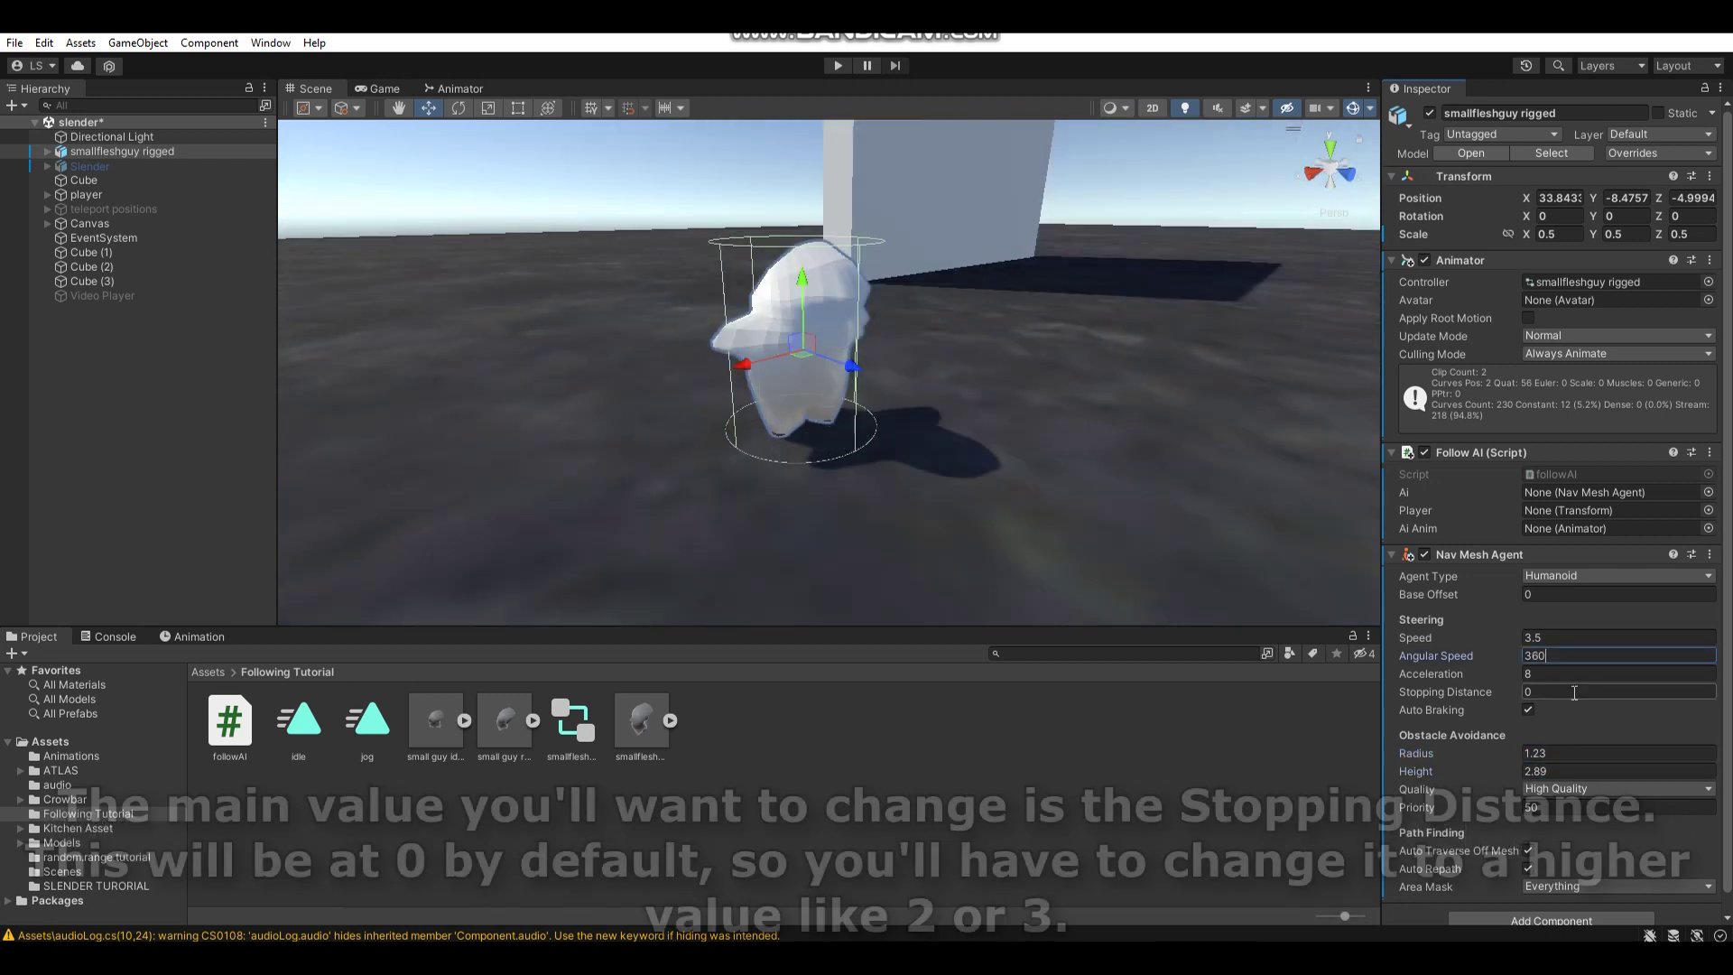
pyautogui.click(1575, 693)
pyautogui.write('2')
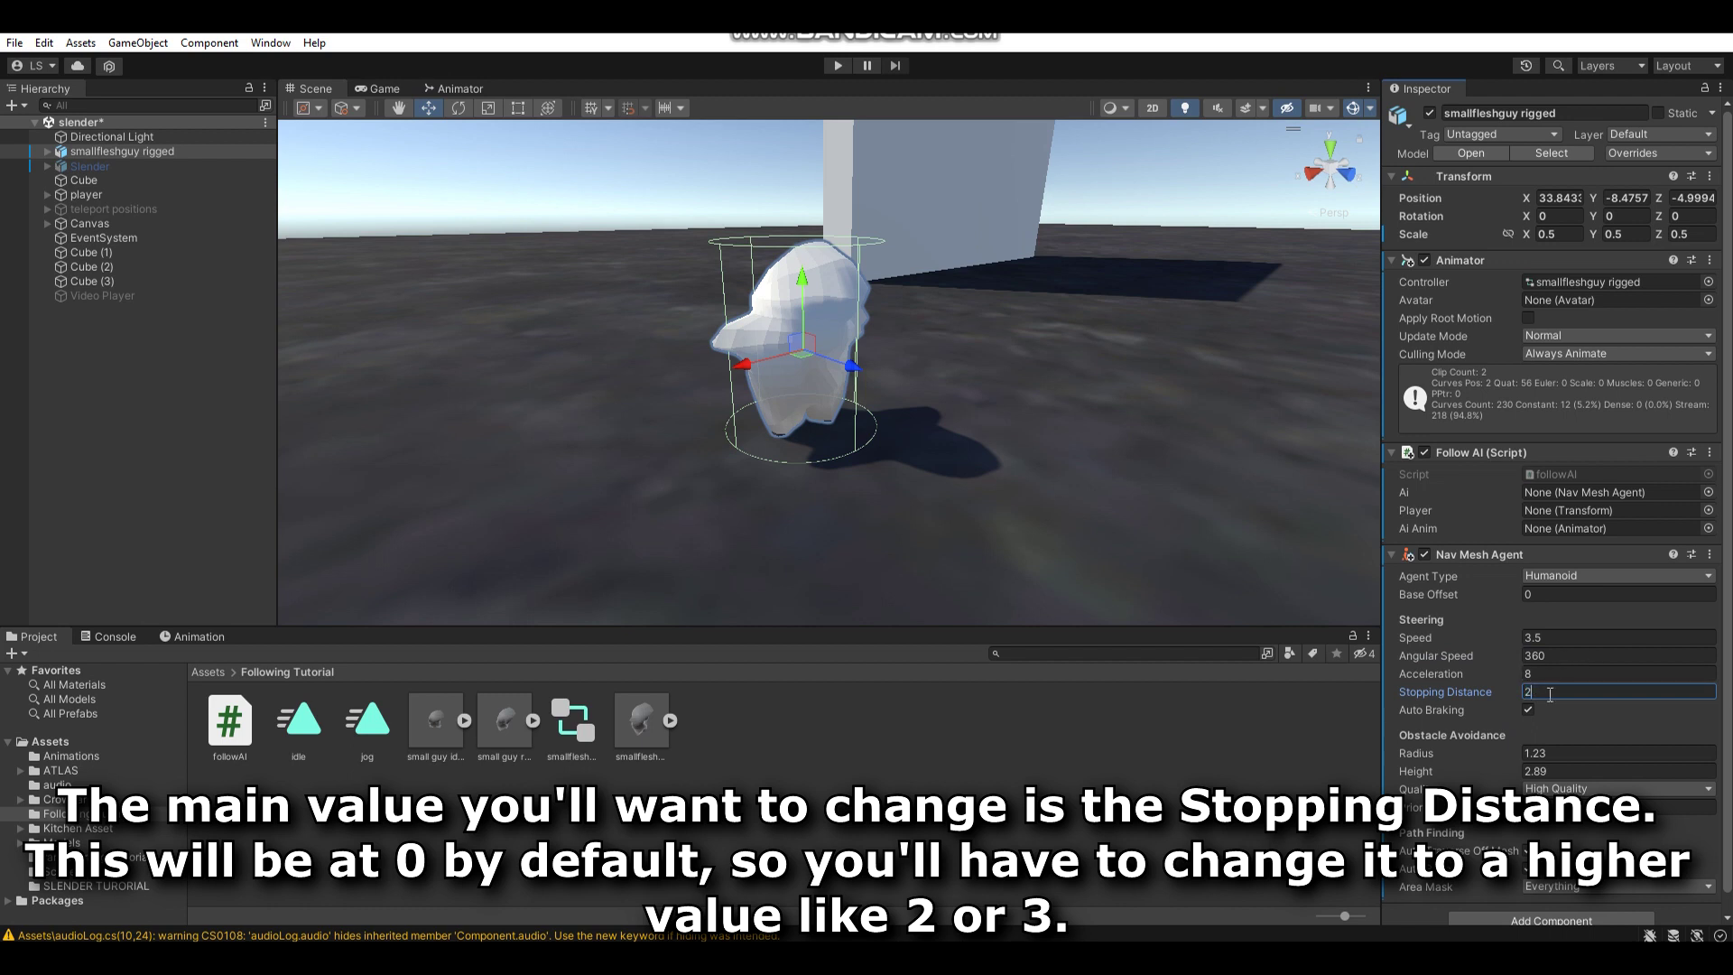
# Set stopping distance to 3 and assign the companion's Nav Mesh Agent to Follow AI's Ai slot.
pyautogui.write('3')
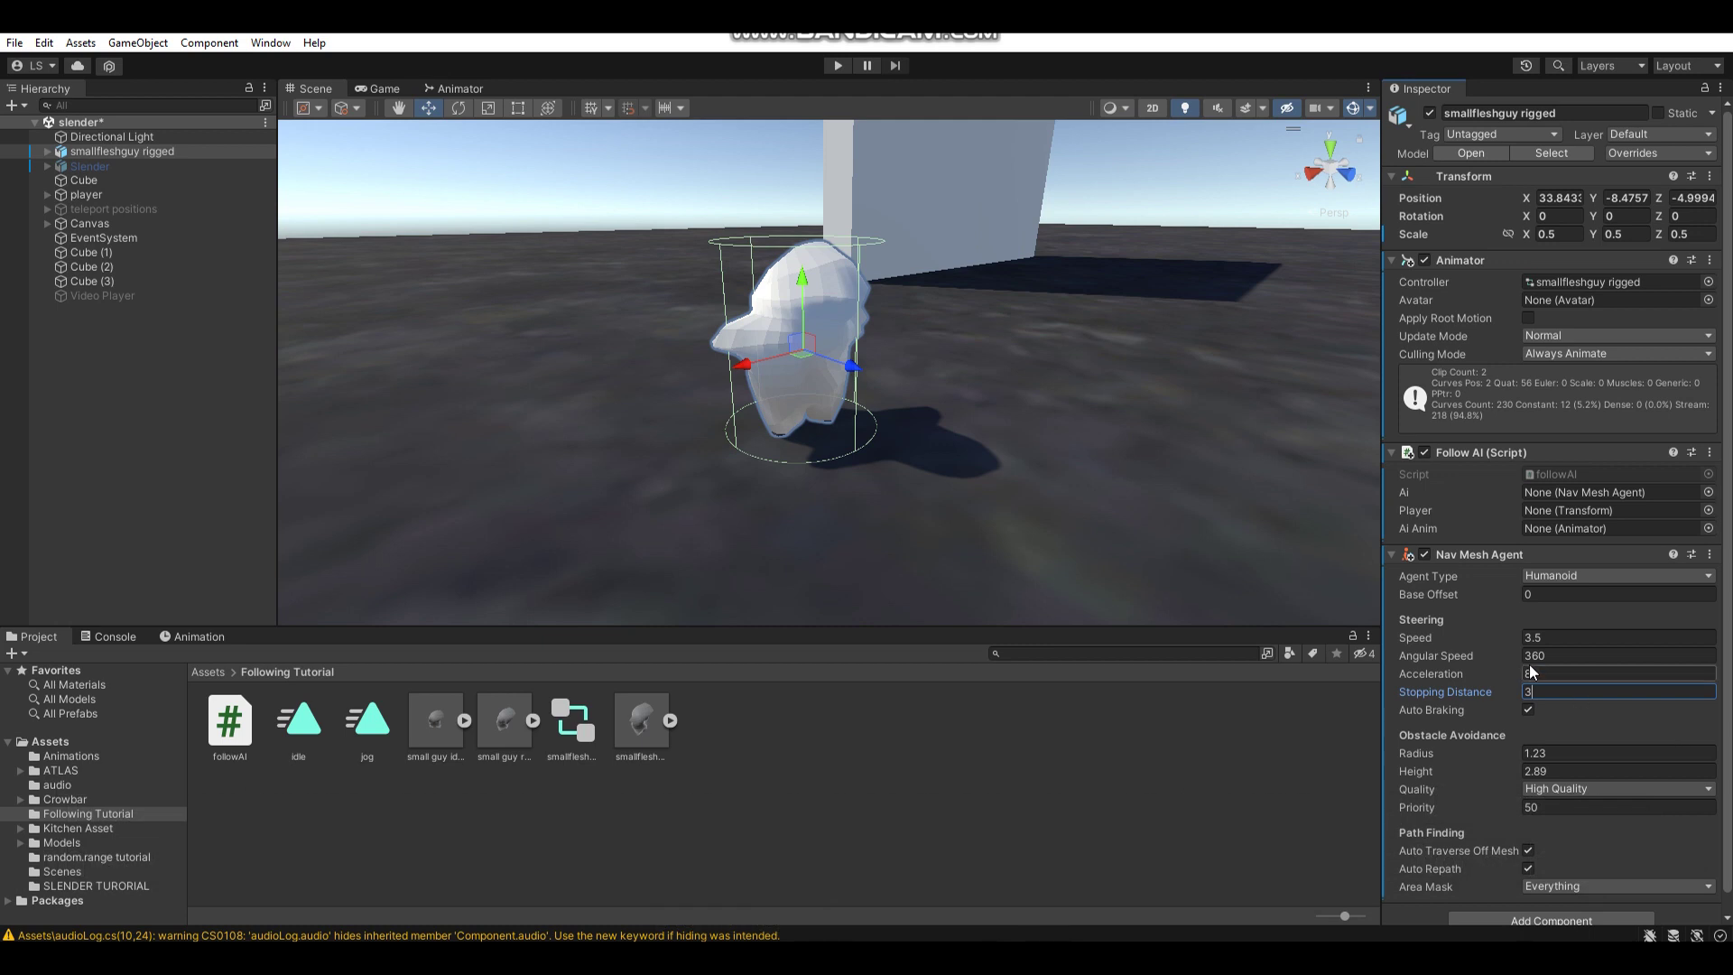
pyautogui.press('Return')
pyautogui.moveTo(1550, 501); pyautogui.dragTo(1630, 497)
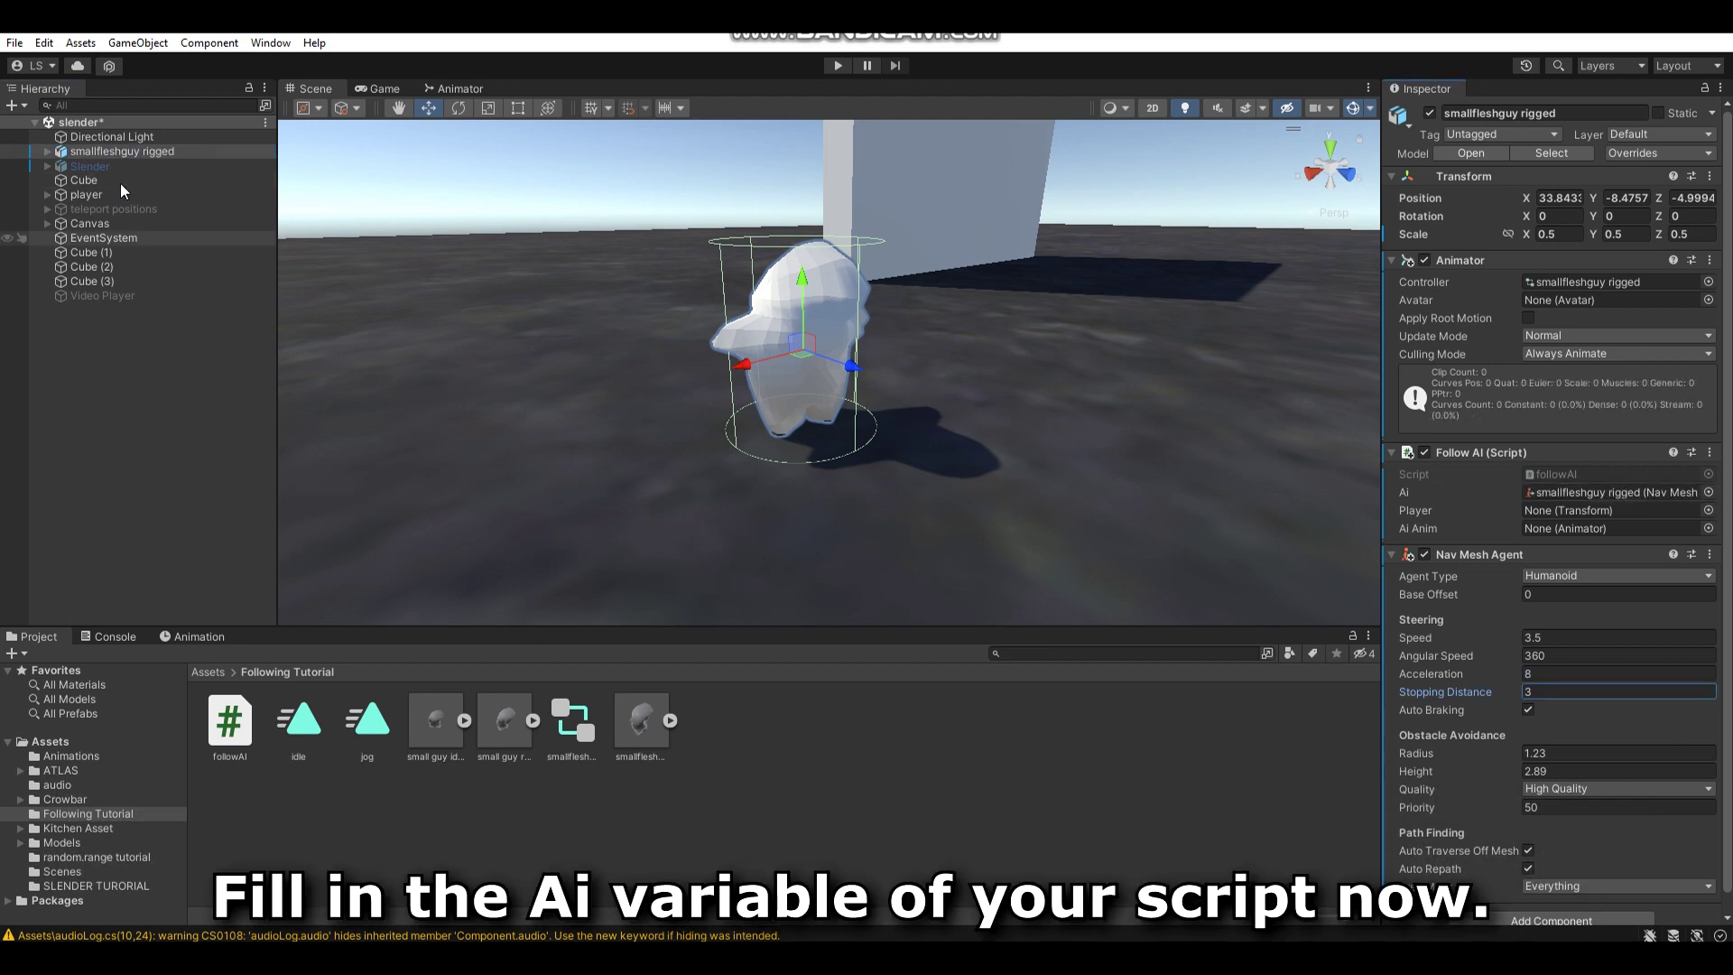
# Drag the player object into Player and the companion's Animator into Ai Anim.
pyautogui.moveTo(86, 194); pyautogui.dragTo(1534, 515)
pyautogui.scroll(-1, 1534, 521)
pyautogui.moveTo(122, 151); pyautogui.dragTo(1586, 514)
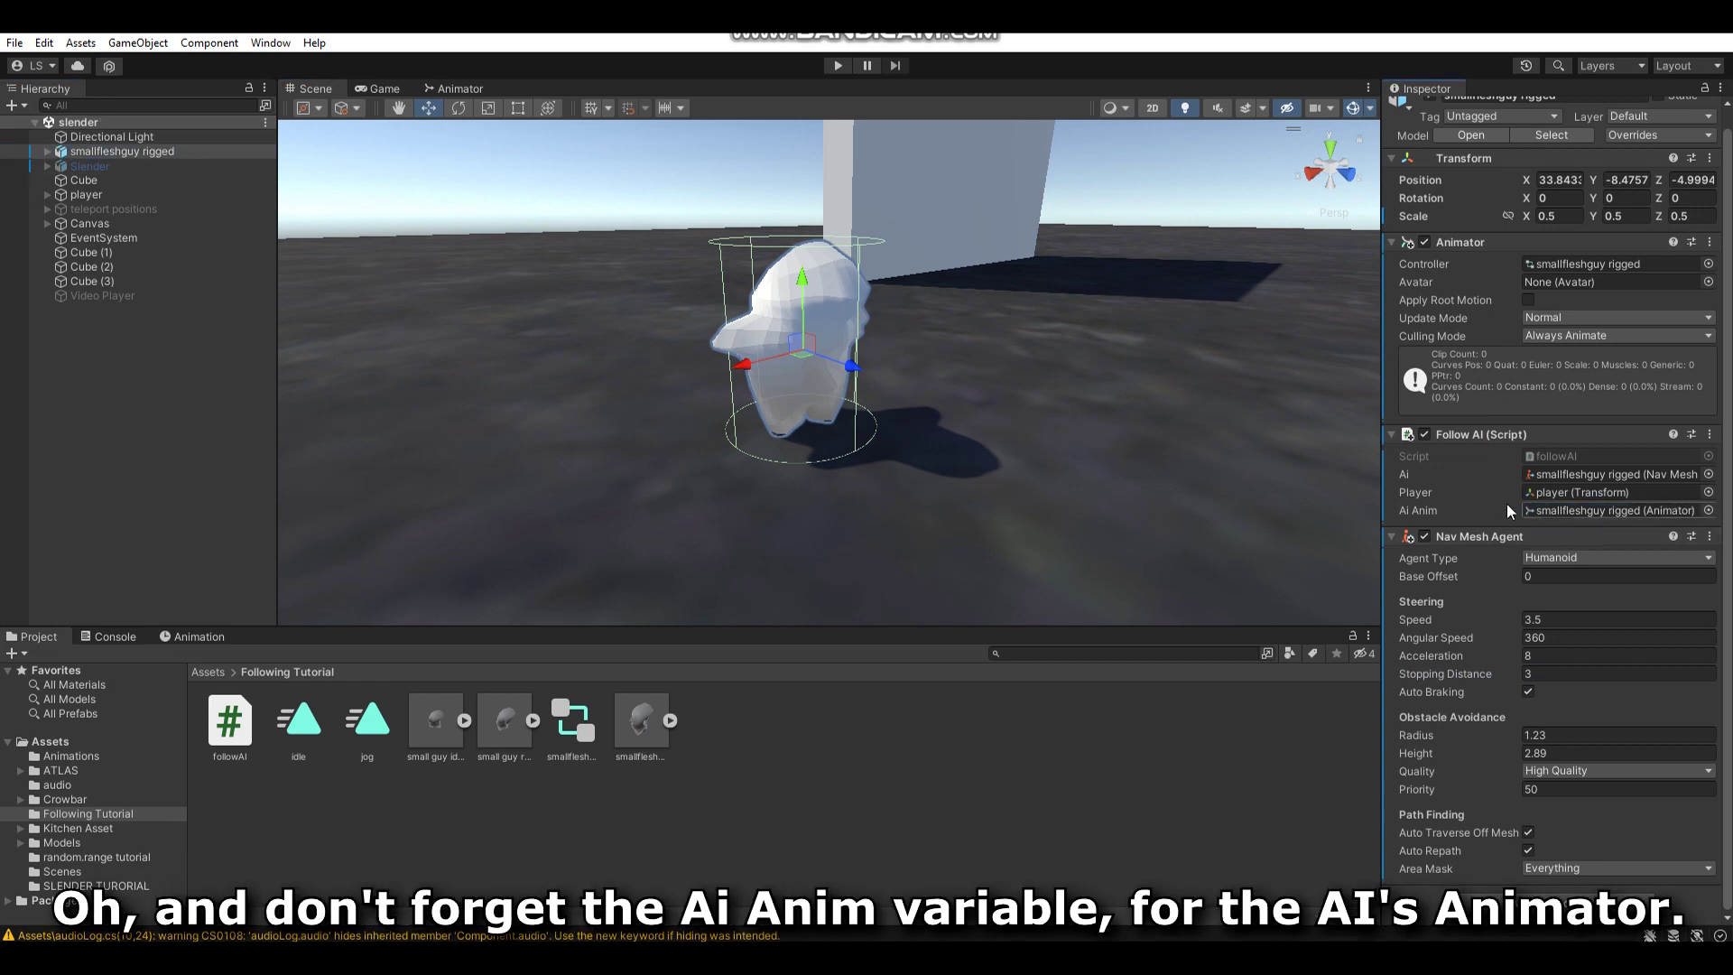
pyautogui.scroll(-5, 1257, 321)
pyautogui.scroll(1, 1661, 364)
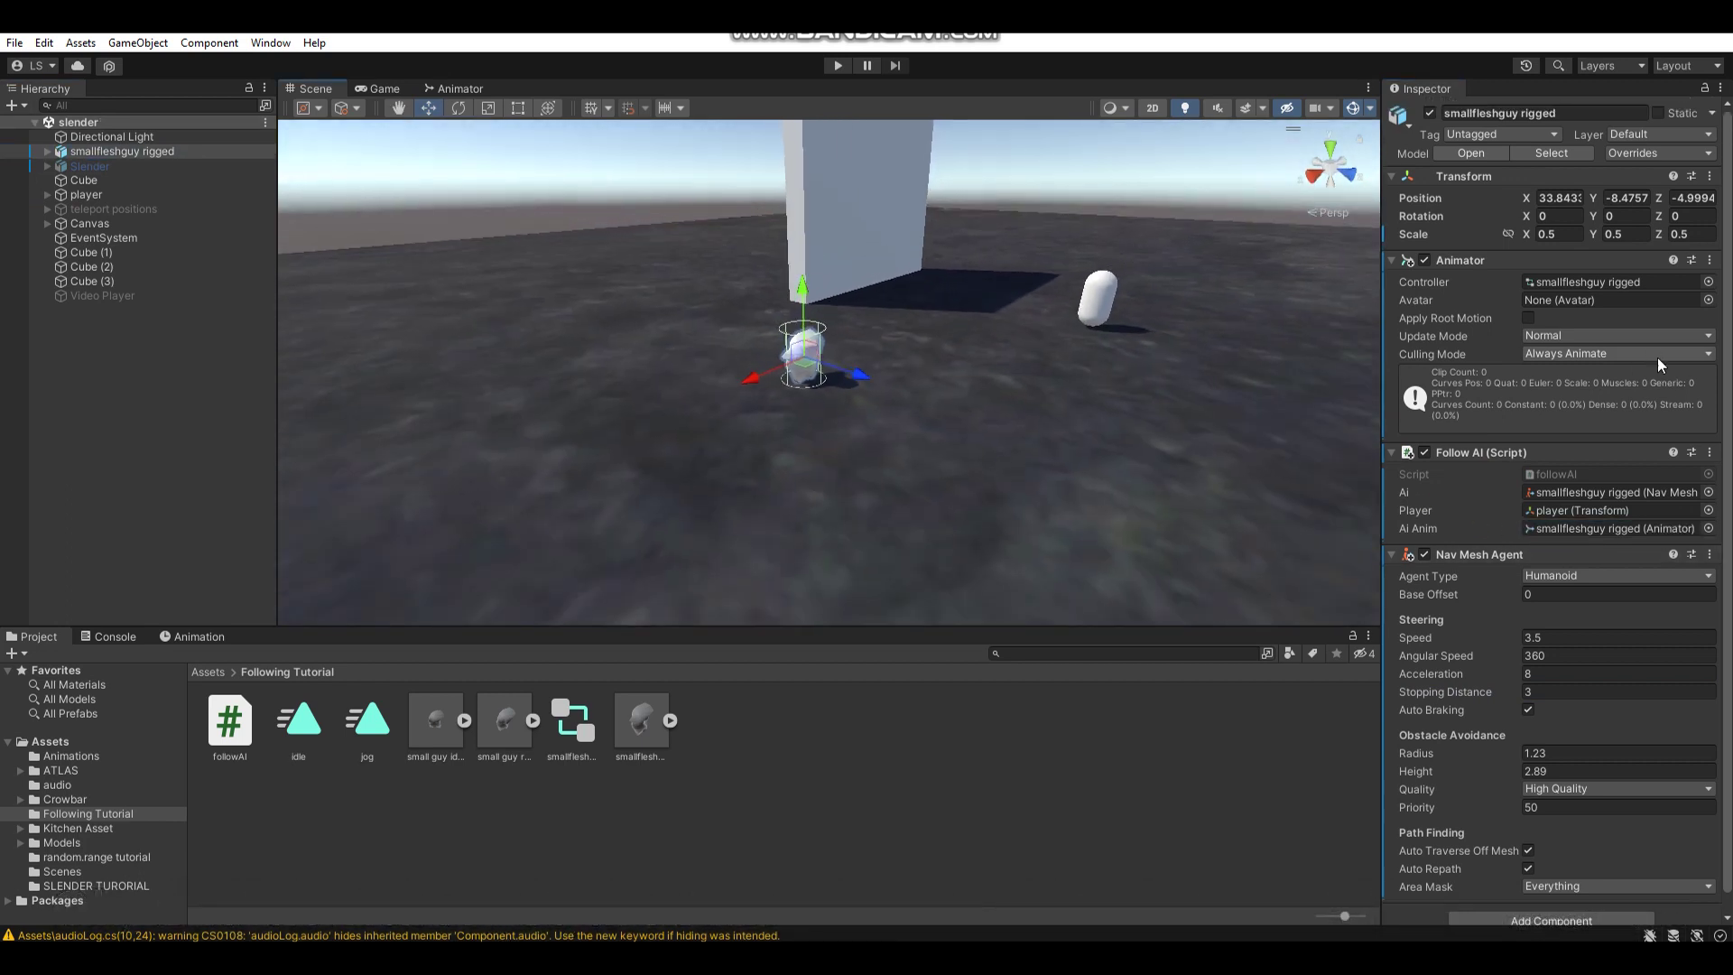
# In the Navigation window, mark the floor Cube as Navigation Static.
pyautogui.click(283, 44)
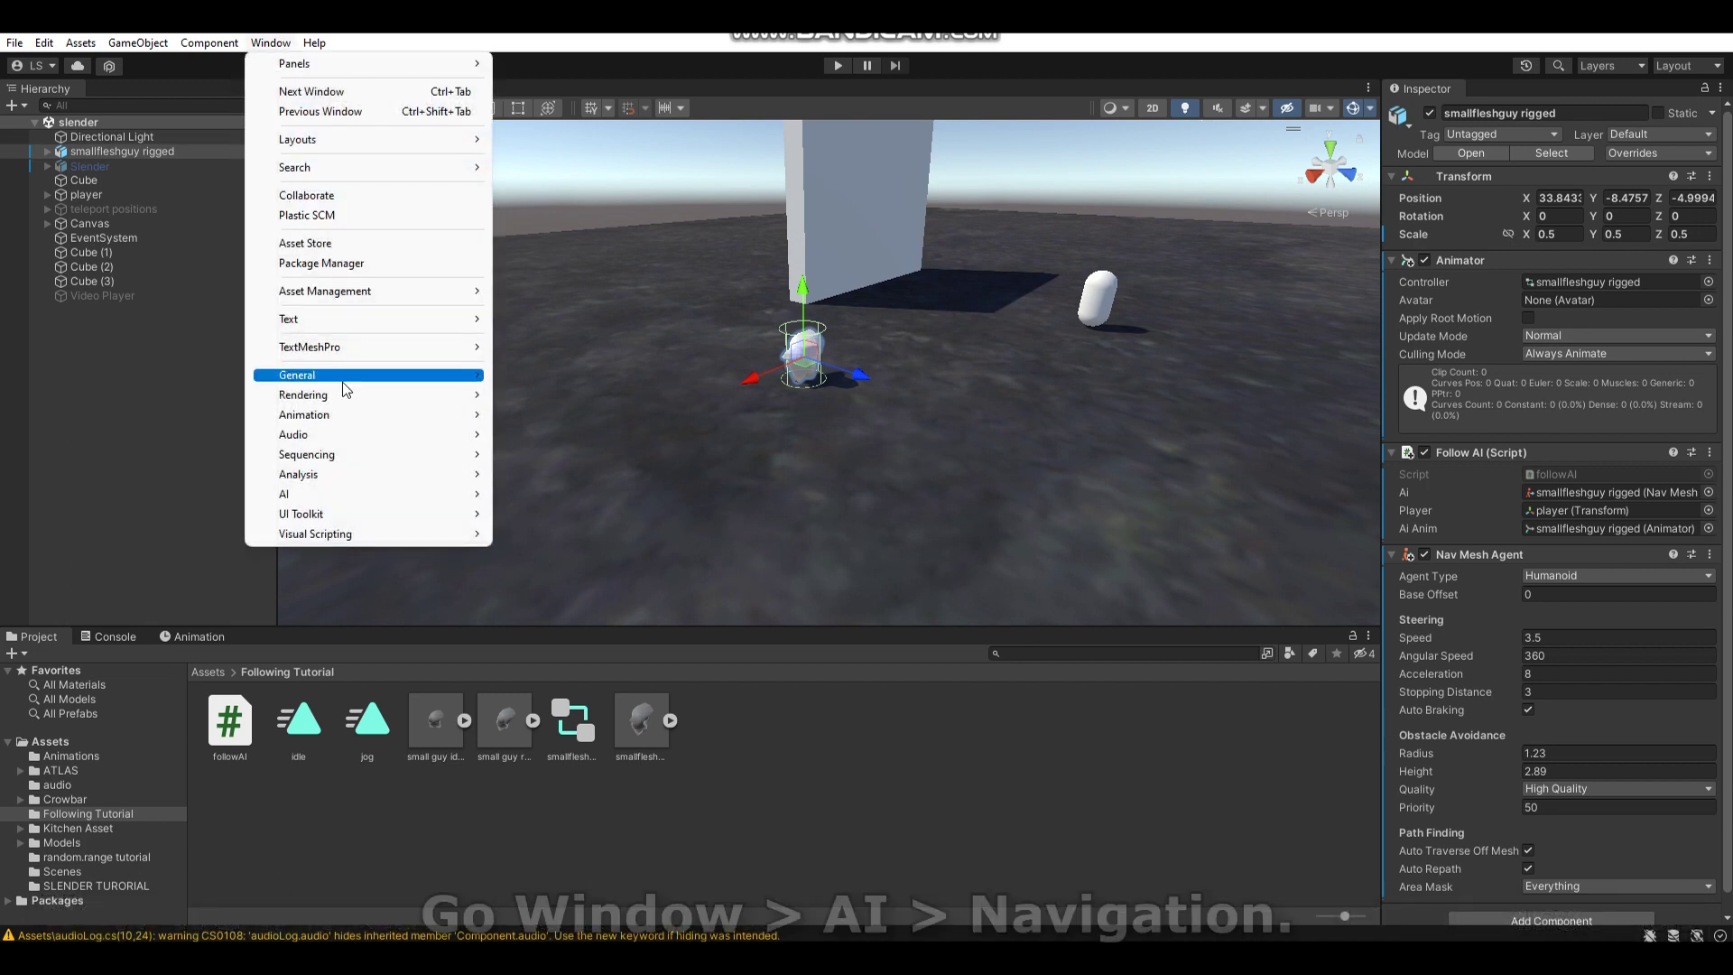
pyautogui.moveTo(452, 493)
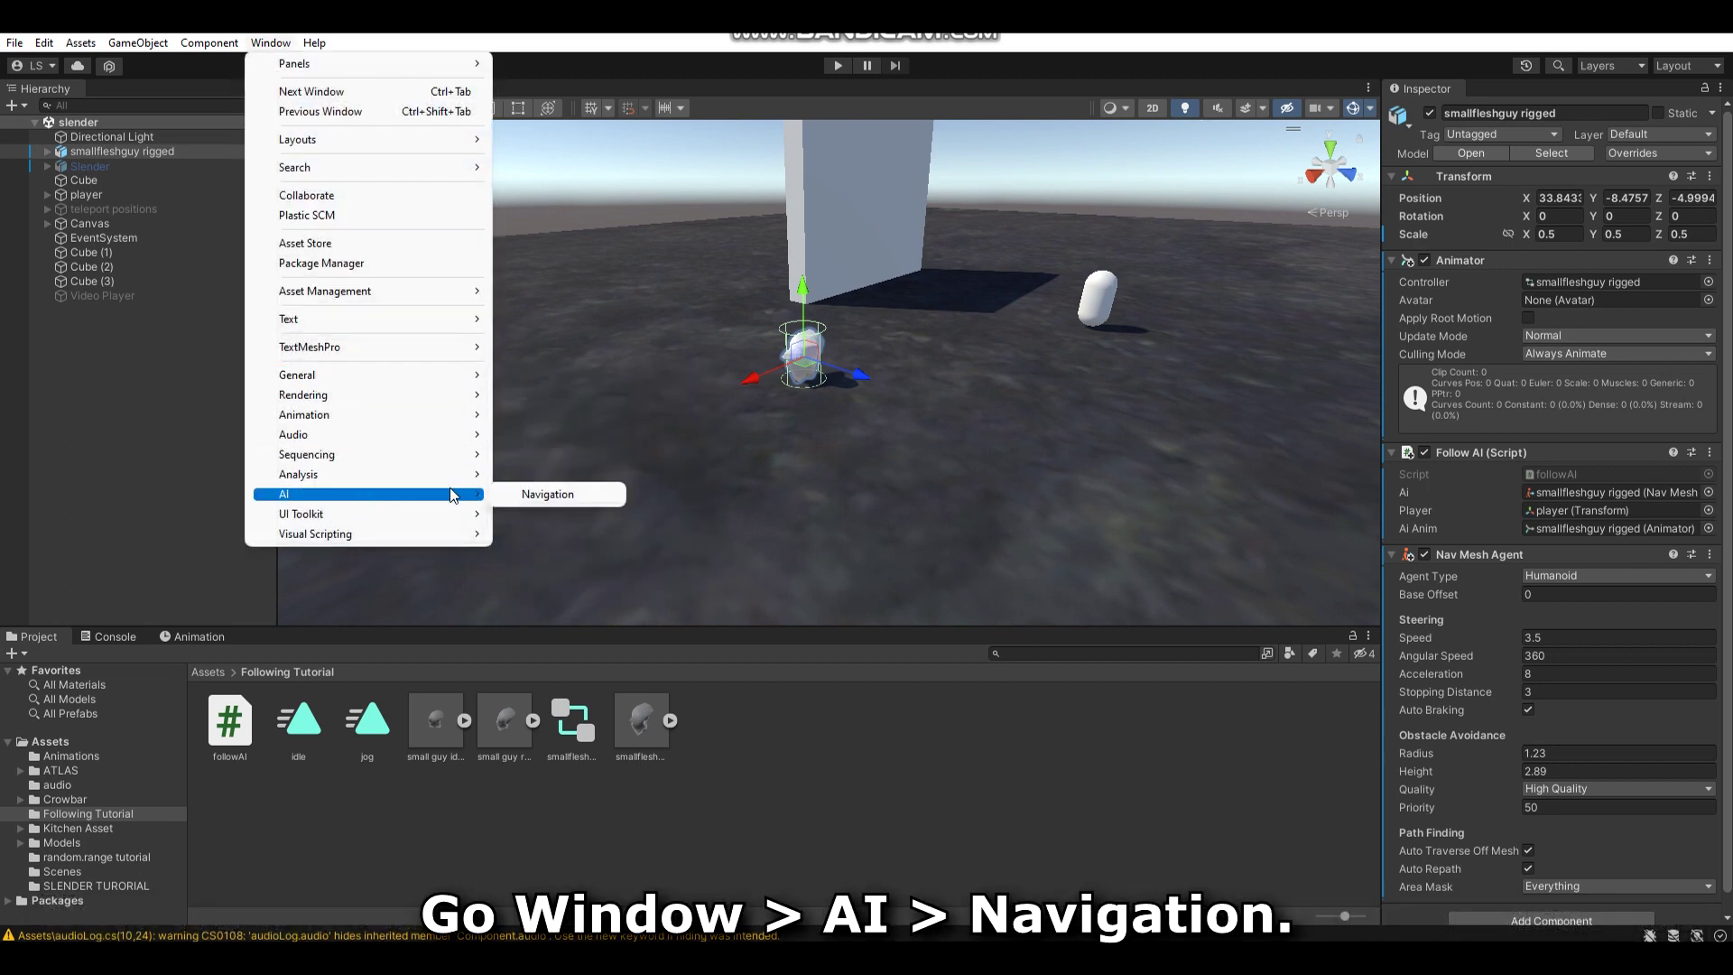
pyautogui.click(538, 498)
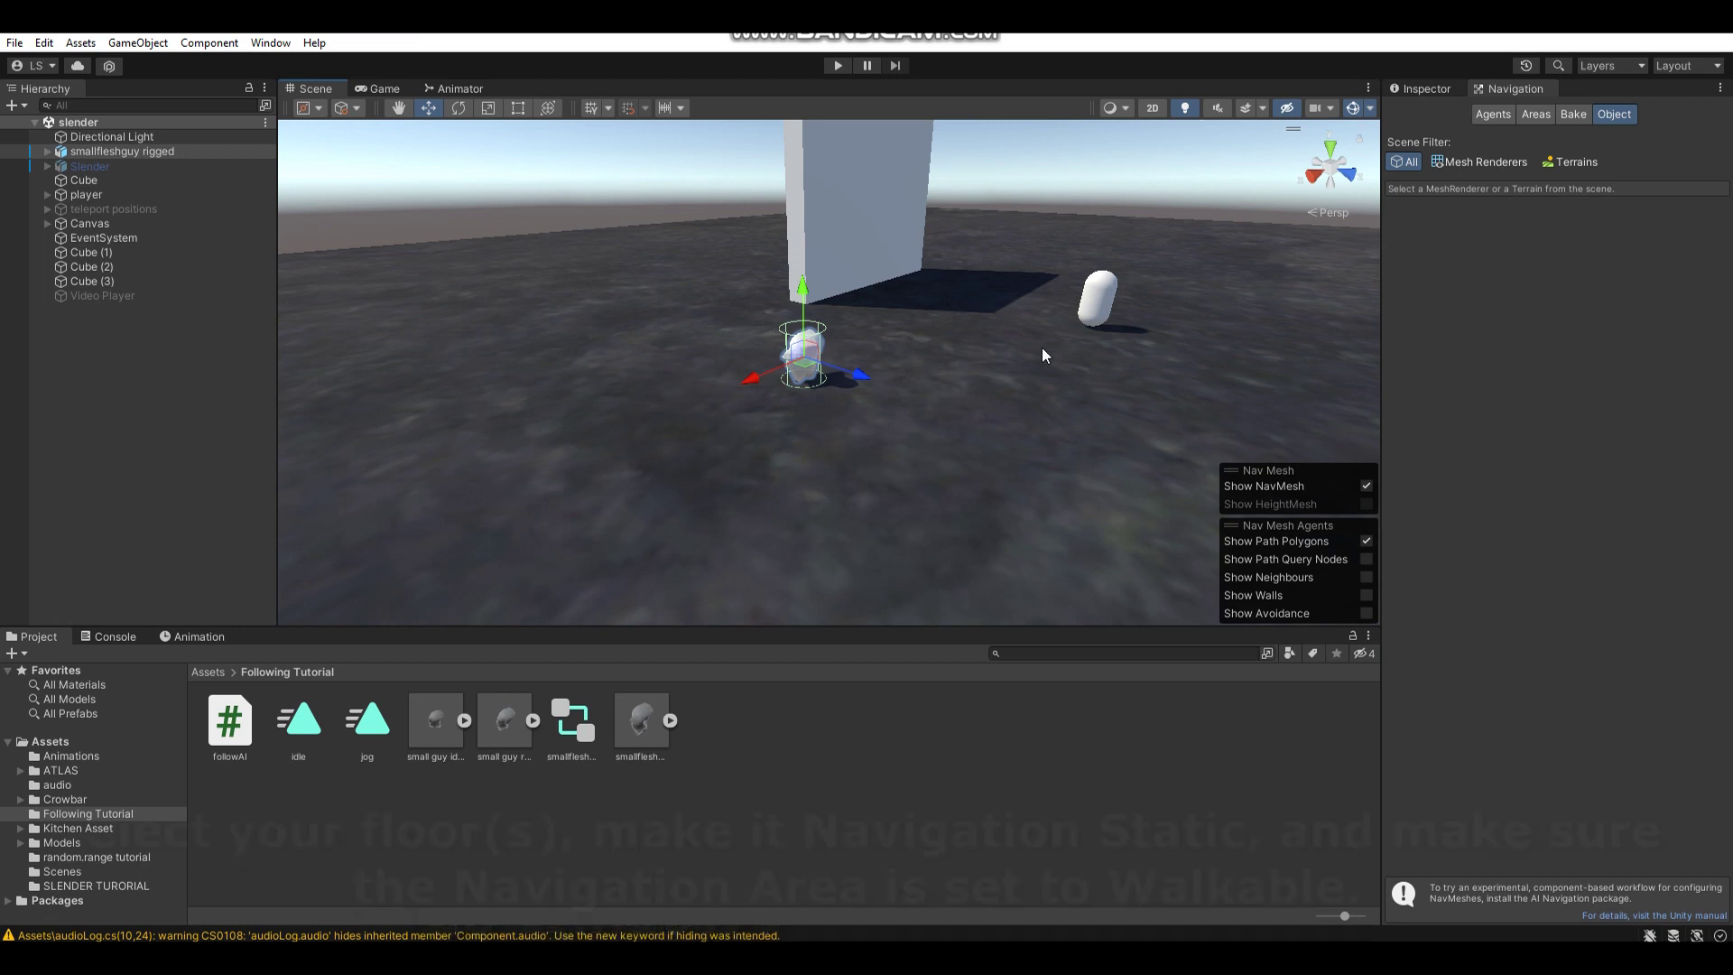
pyautogui.click(1004, 354)
pyautogui.click(1528, 205)
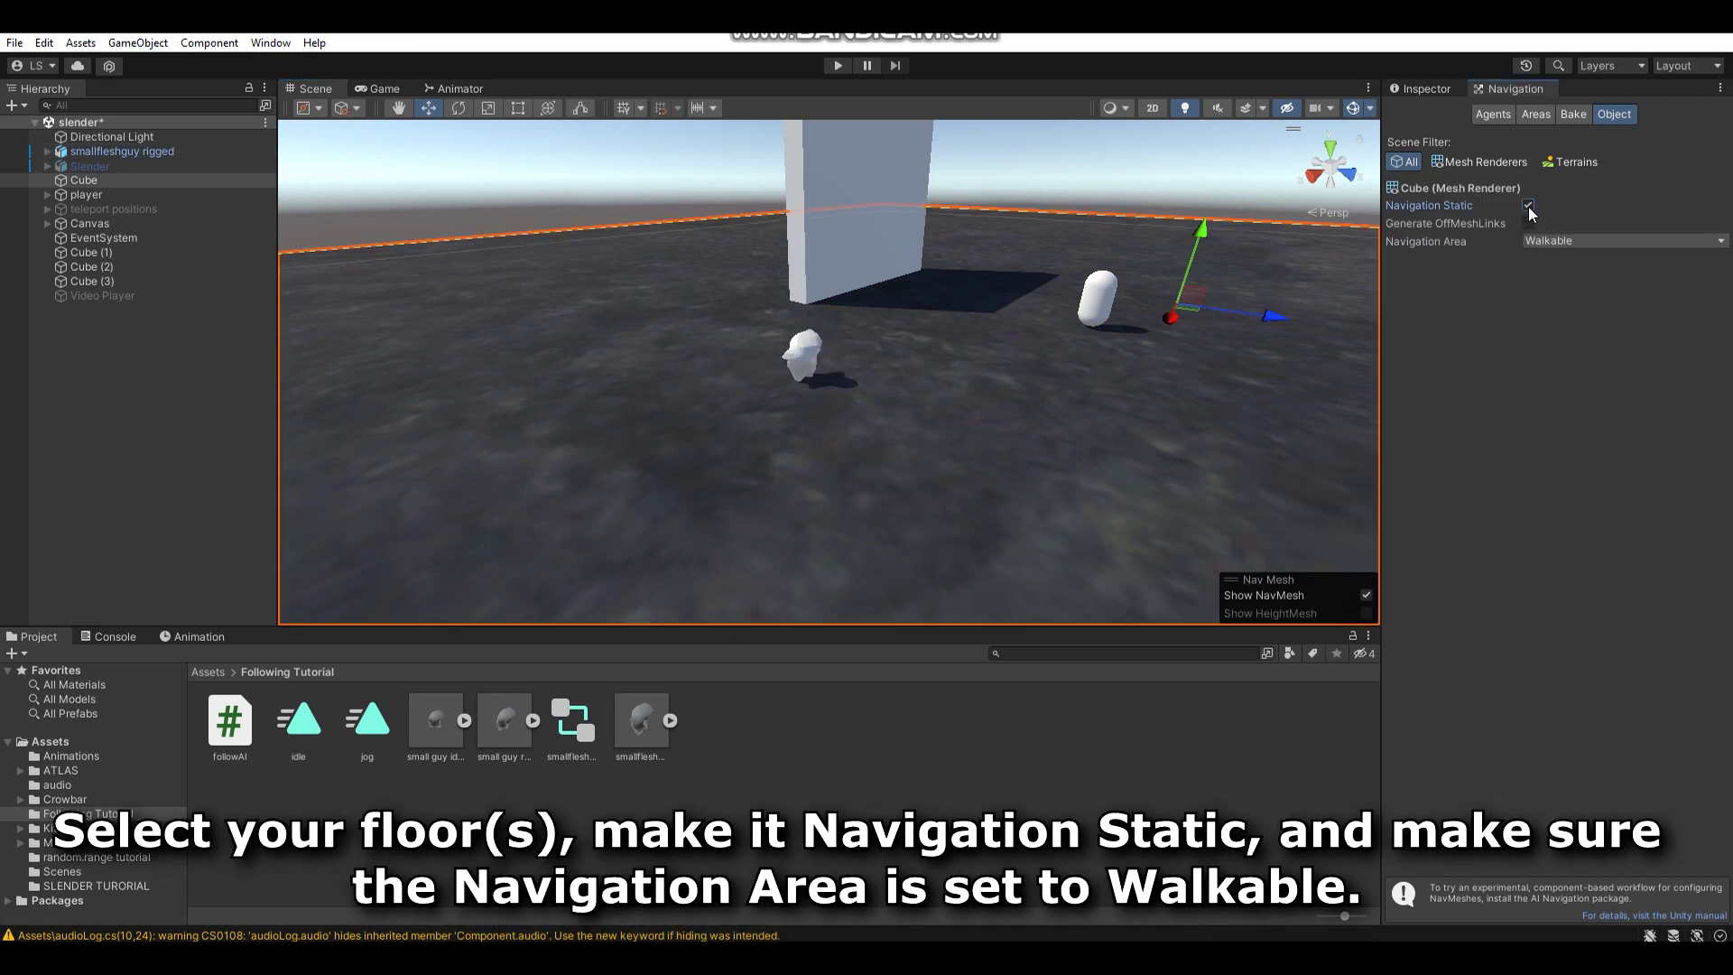
pyautogui.moveTo(1122, 388); pyautogui.dragTo(1151, 390, button='right')
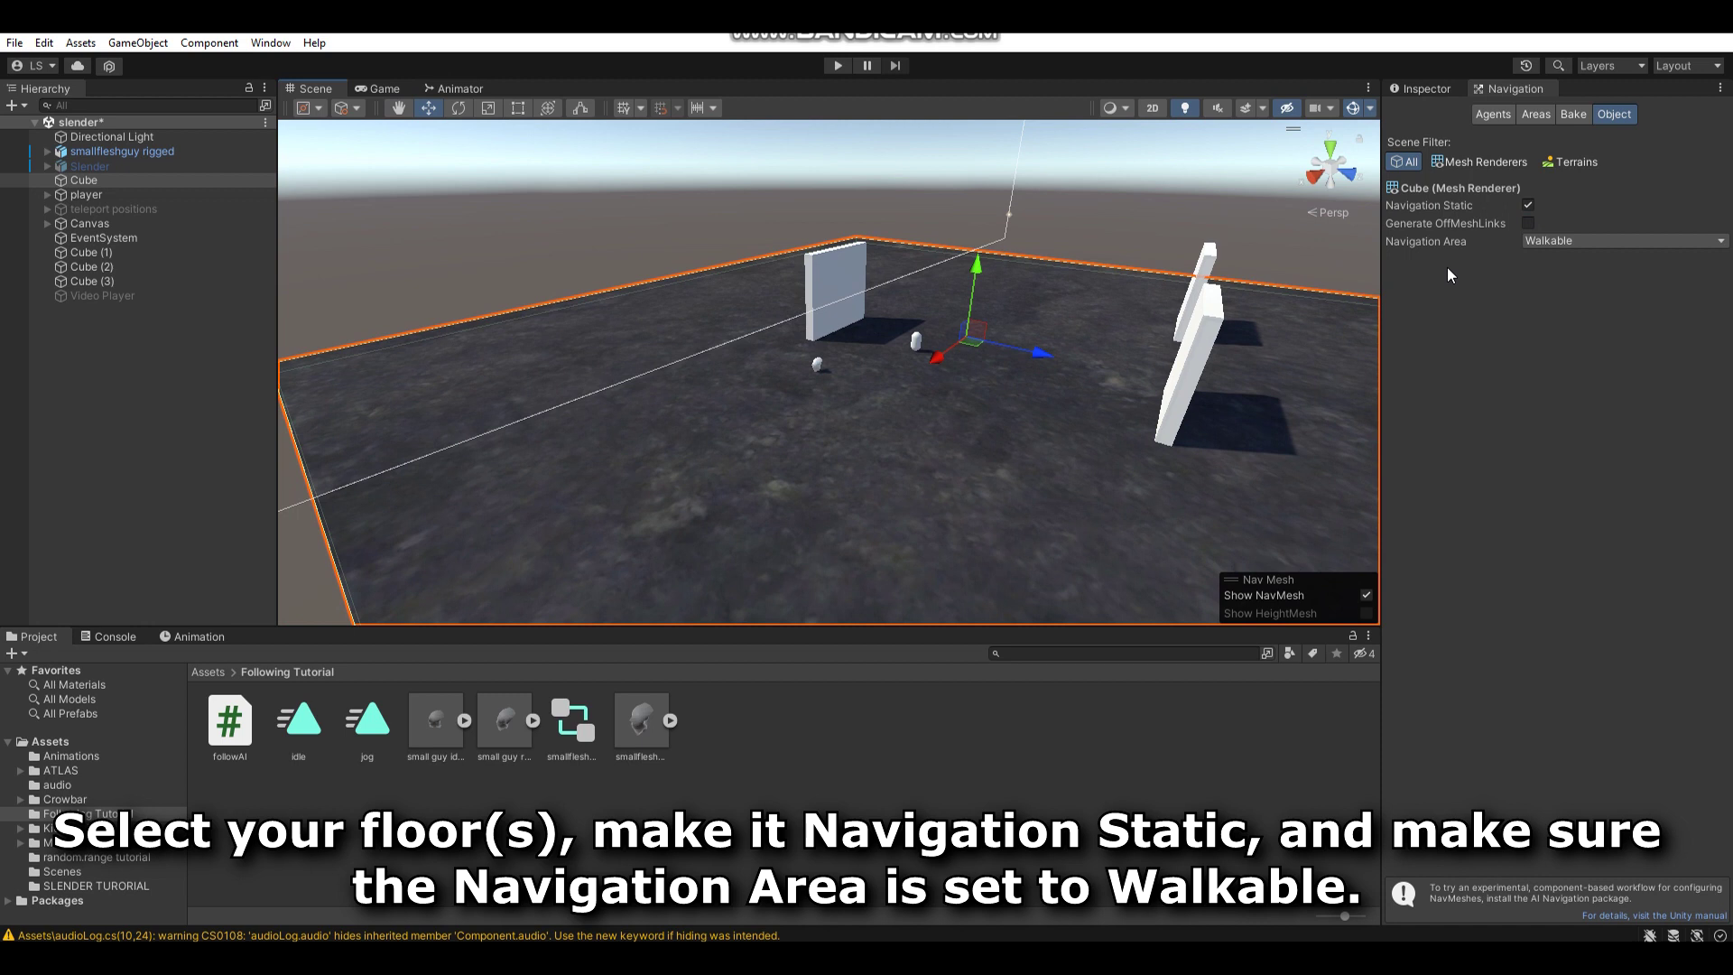
# Make wall Cubes (1), (2) and (3) Navigation Static with area Not Walkable.
pyautogui.click(848, 291)
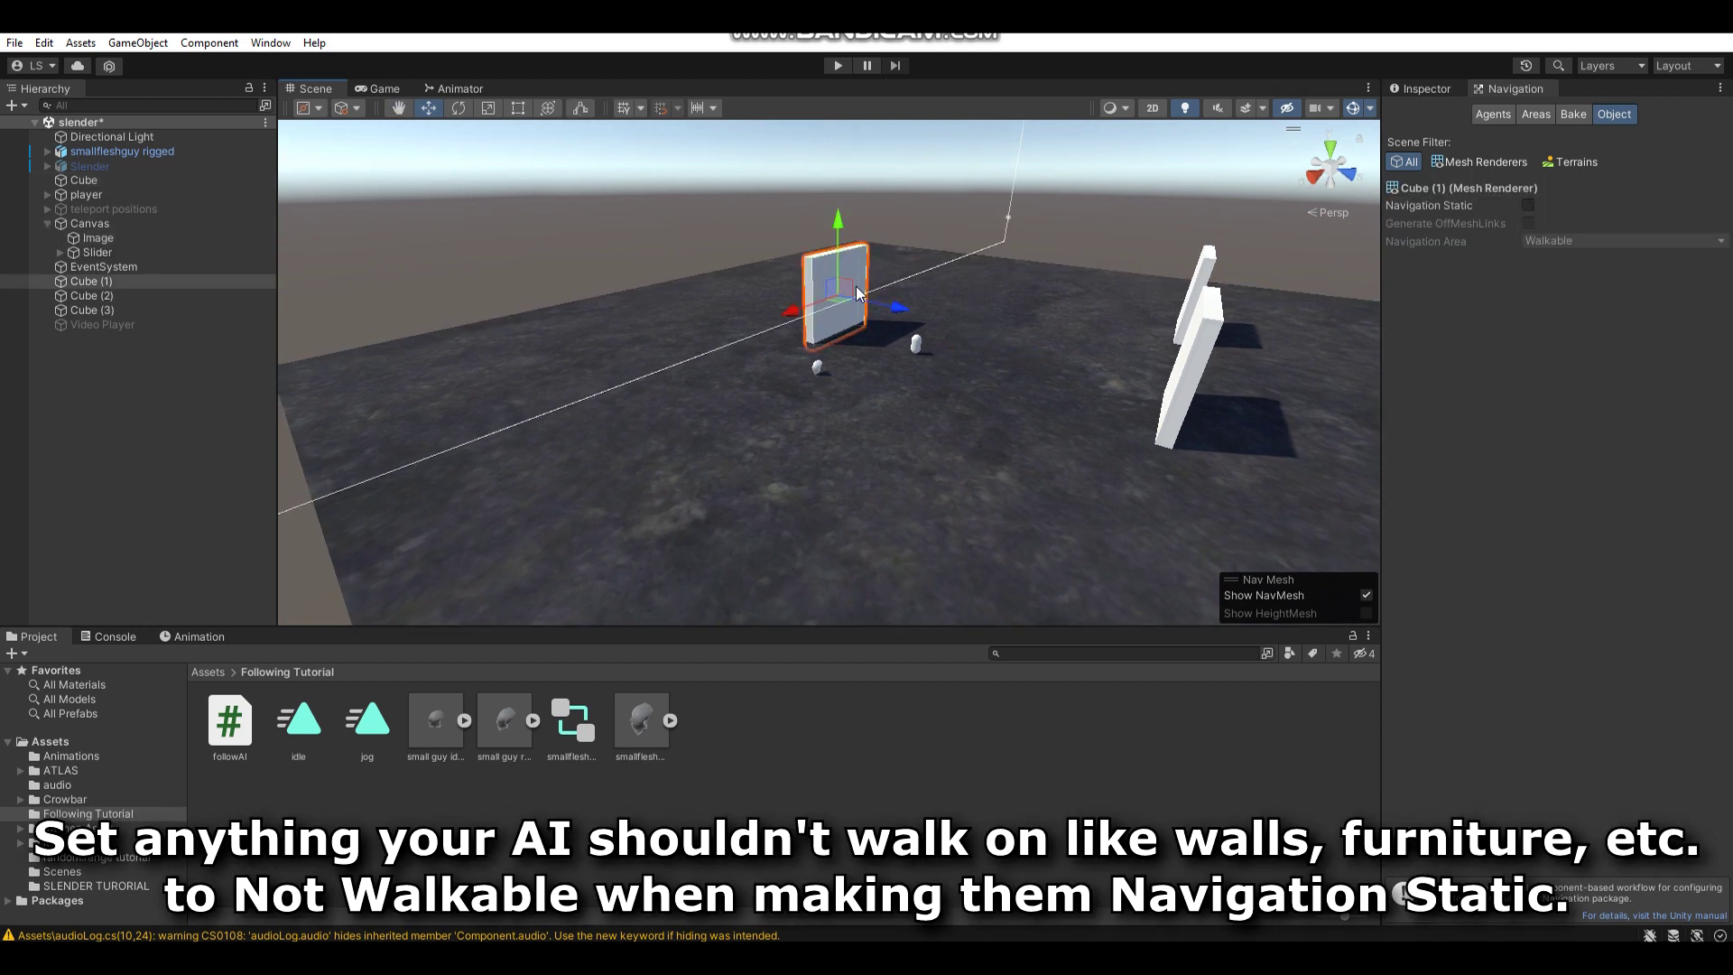
pyautogui.keyDown('shift'); pyautogui.click(1210, 347); pyautogui.keyUp('shift')
pyautogui.keyDown('shift'); pyautogui.click(1209, 264); pyautogui.keyUp('shift')
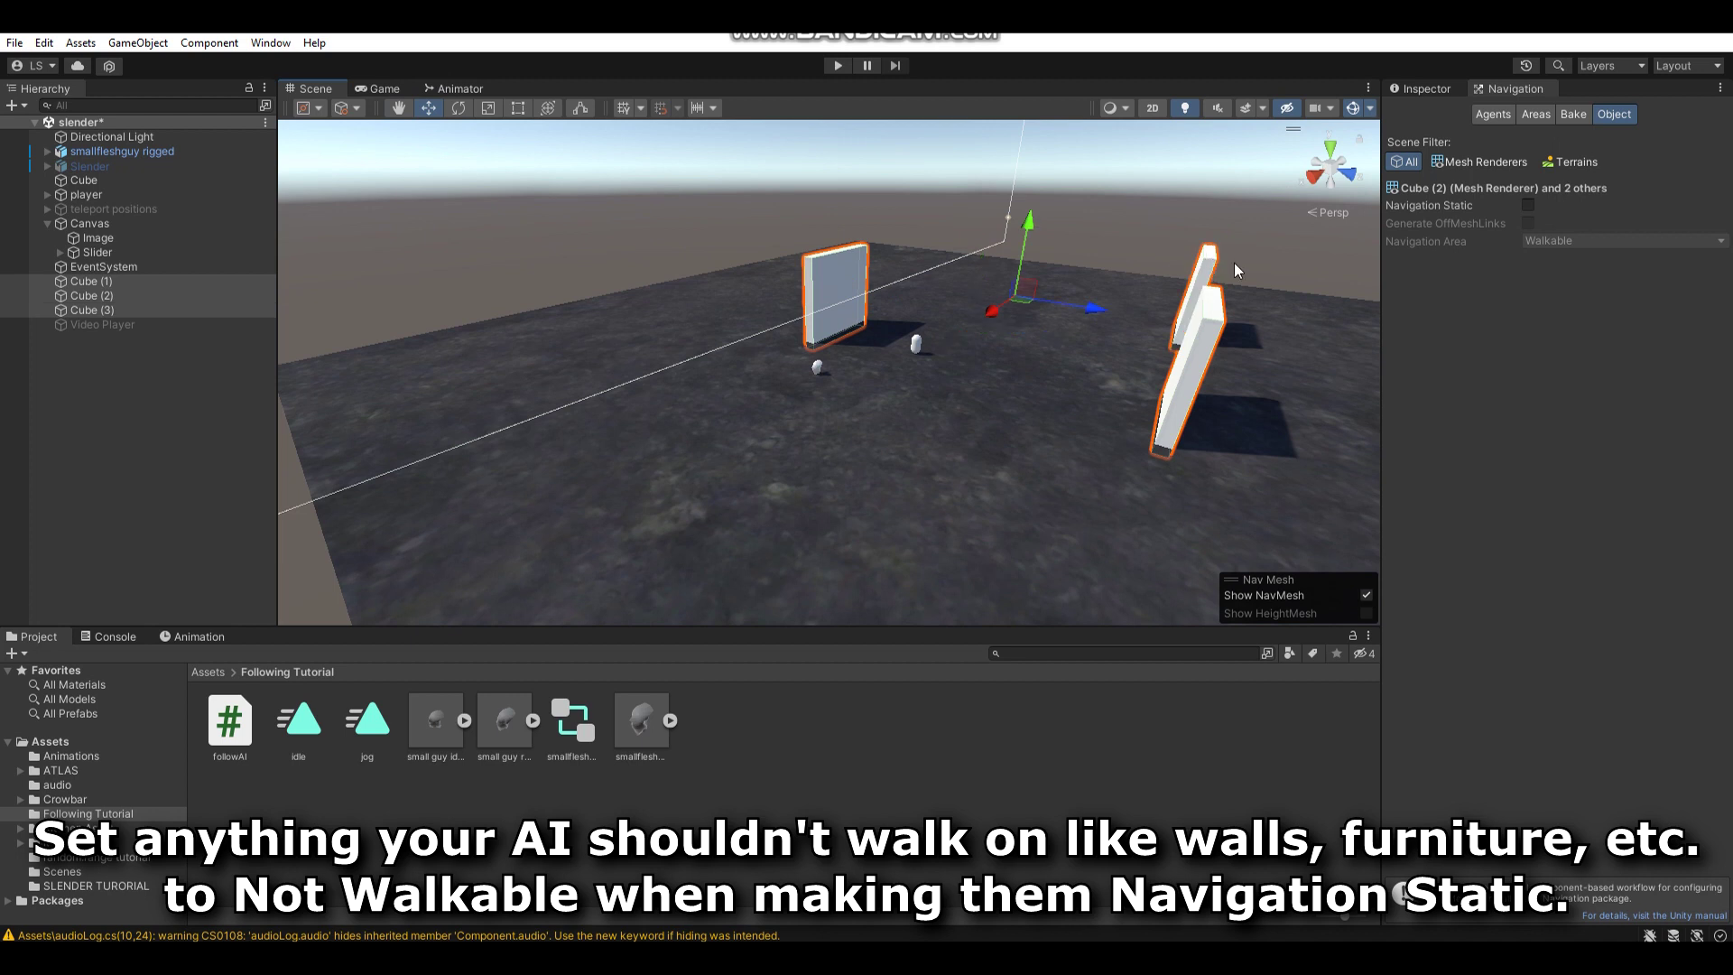
pyautogui.click(1528, 205)
pyautogui.click(1553, 241)
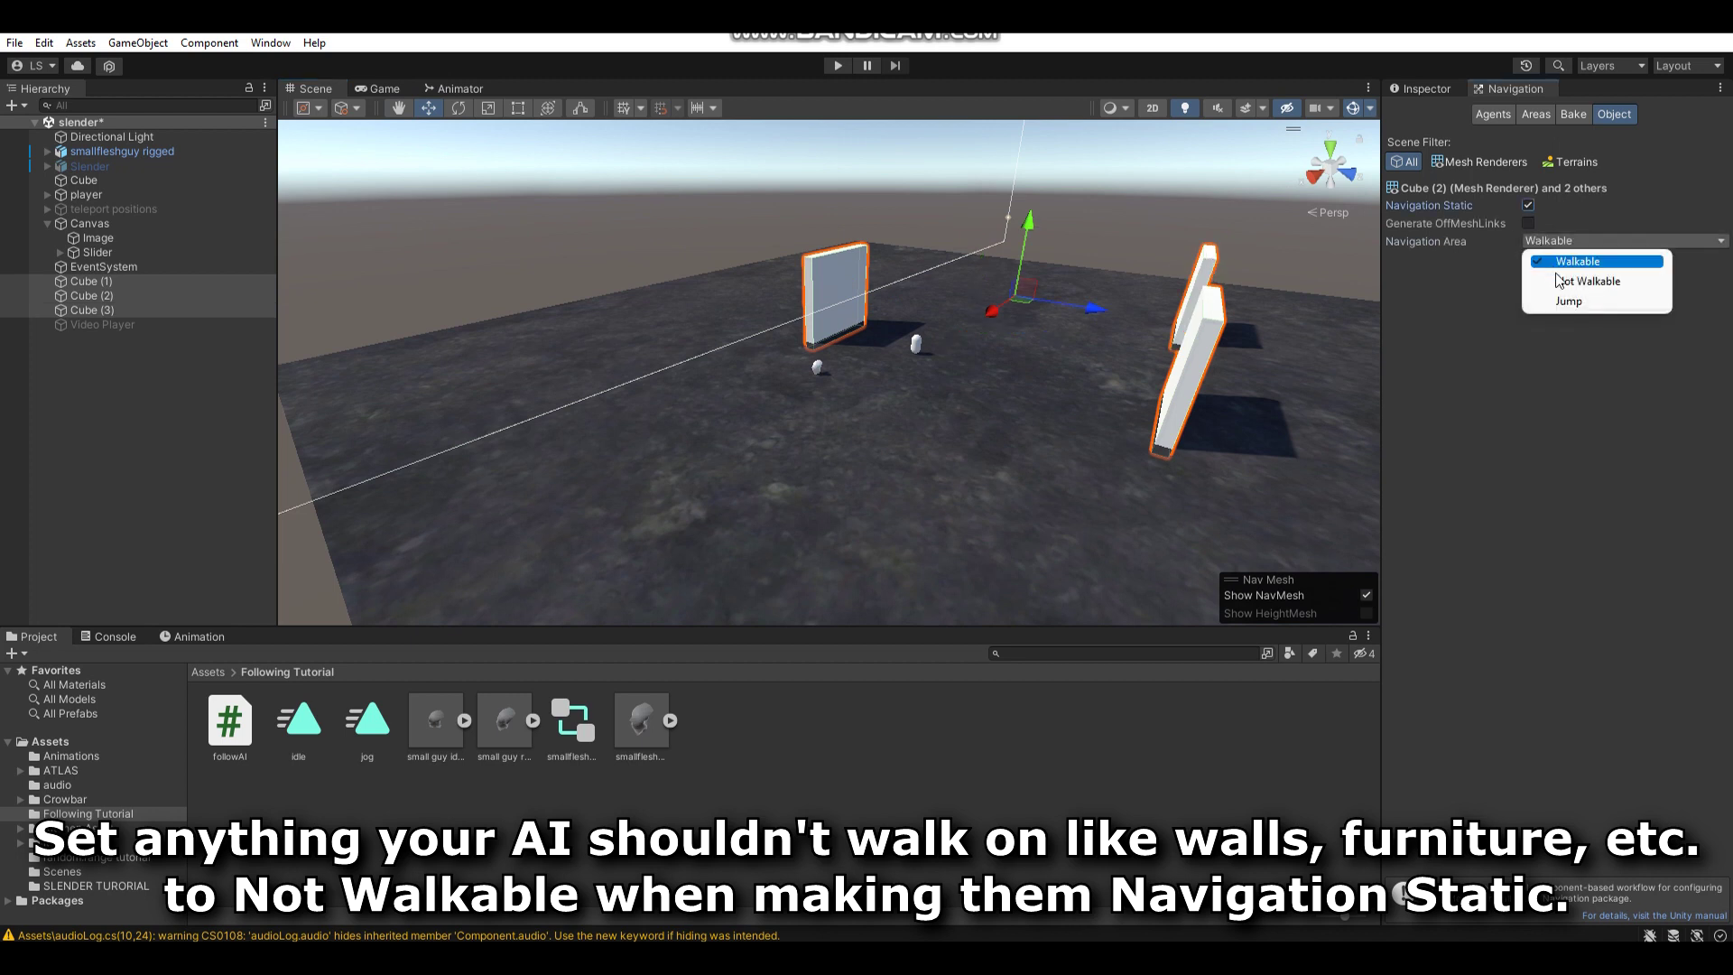
pyautogui.click(1570, 282)
pyautogui.moveTo(1064, 401)
pyautogui.keyDown('alt'); pyautogui.mouseDown()
pyautogui.moveTo(1081, 405)
pyautogui.moveTo(993, 402)
pyautogui.mouseUp(); pyautogui.keyUp('alt')
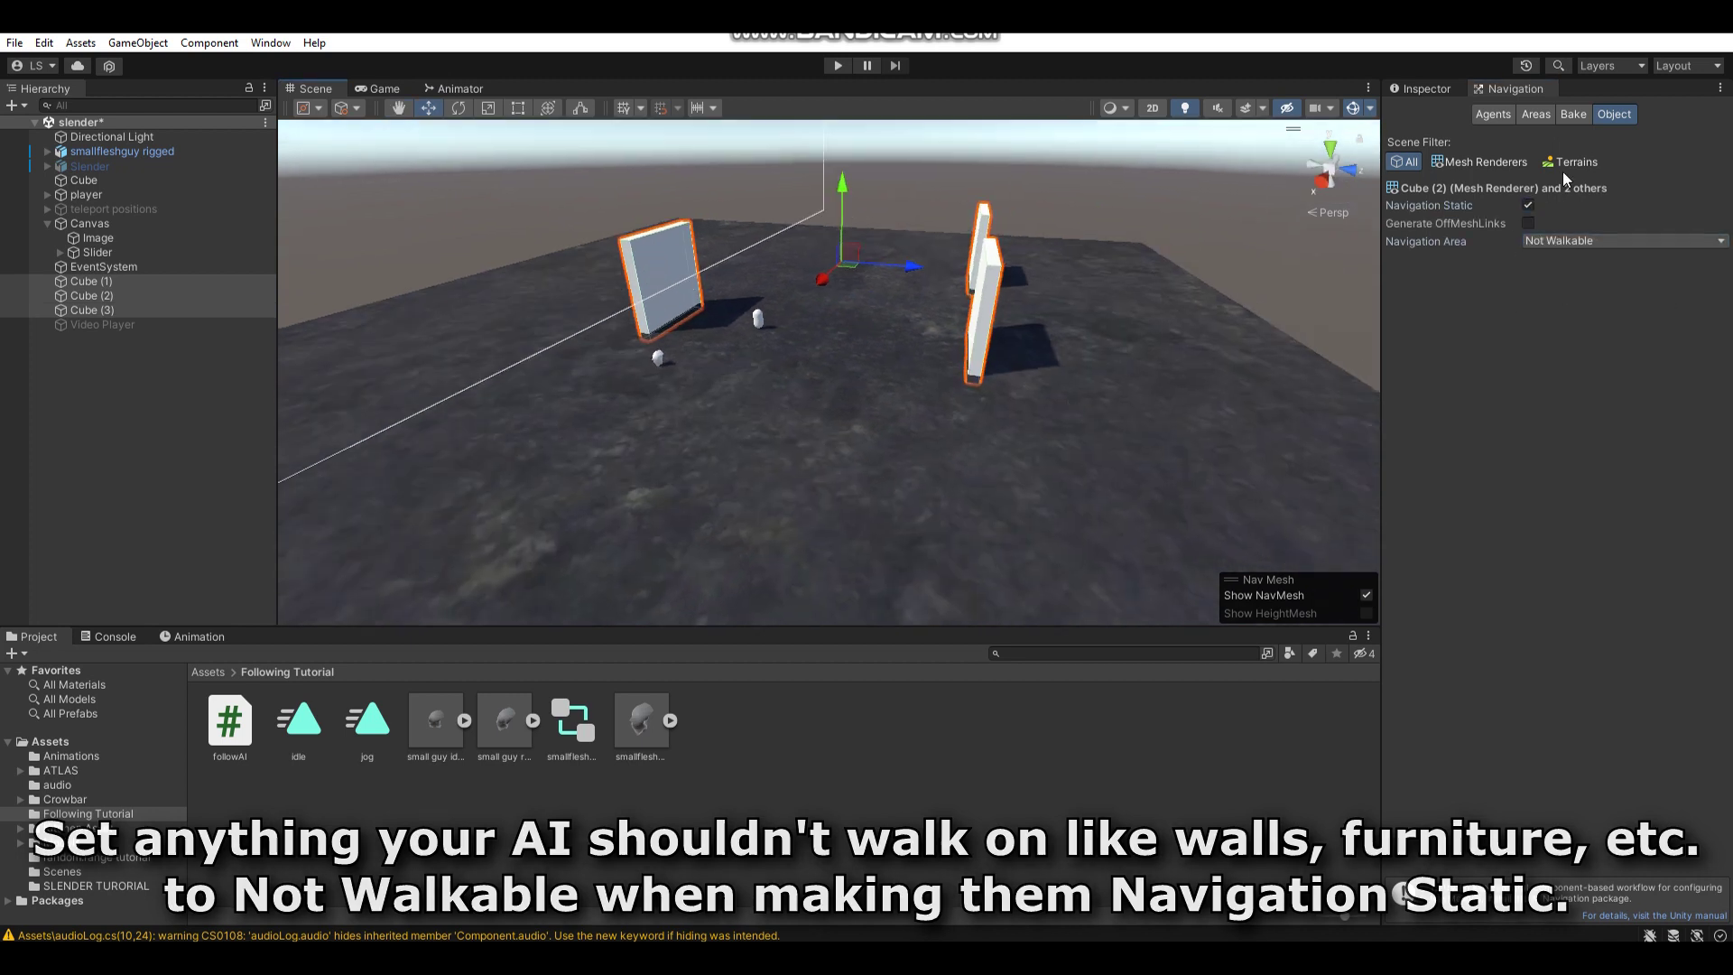
pyautogui.click(1573, 114)
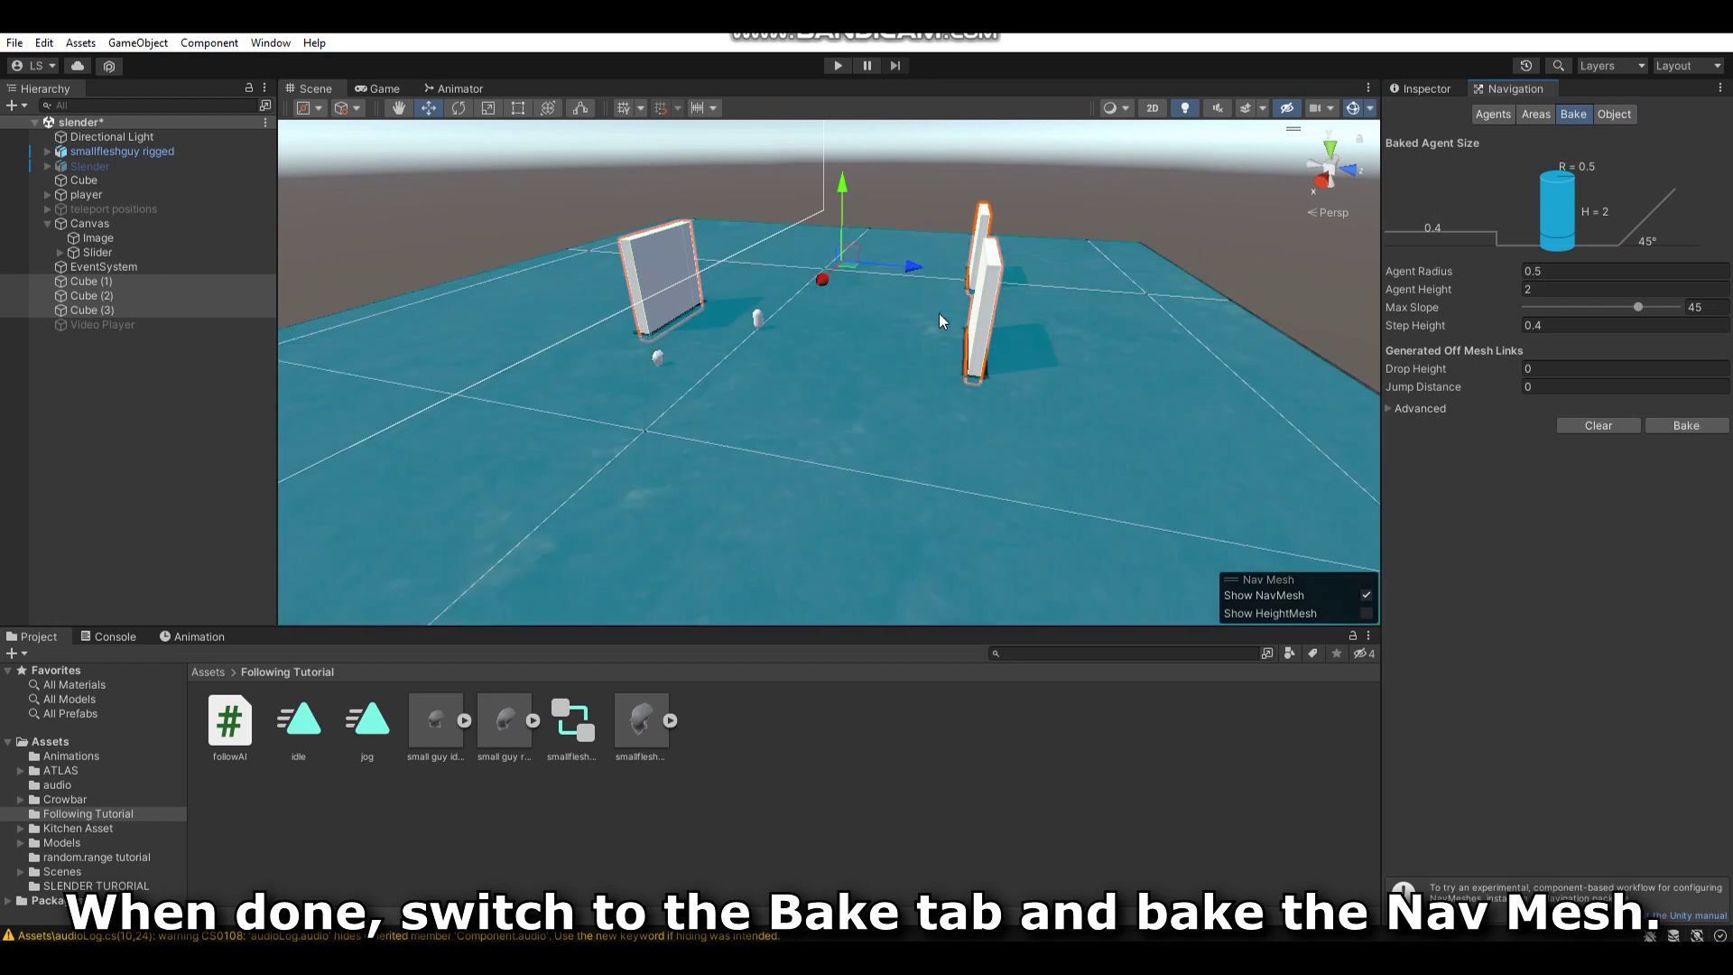
# Check the baked NavMesh across the floor, save the scene with Ctrl+S, and start Play mode.
pyautogui.scroll(5, 864, 272)
pyautogui.keyDown('alt'); pyautogui.moveTo(864, 273); pyautogui.dragTo(864, 275); pyautogui.keyUp('alt')
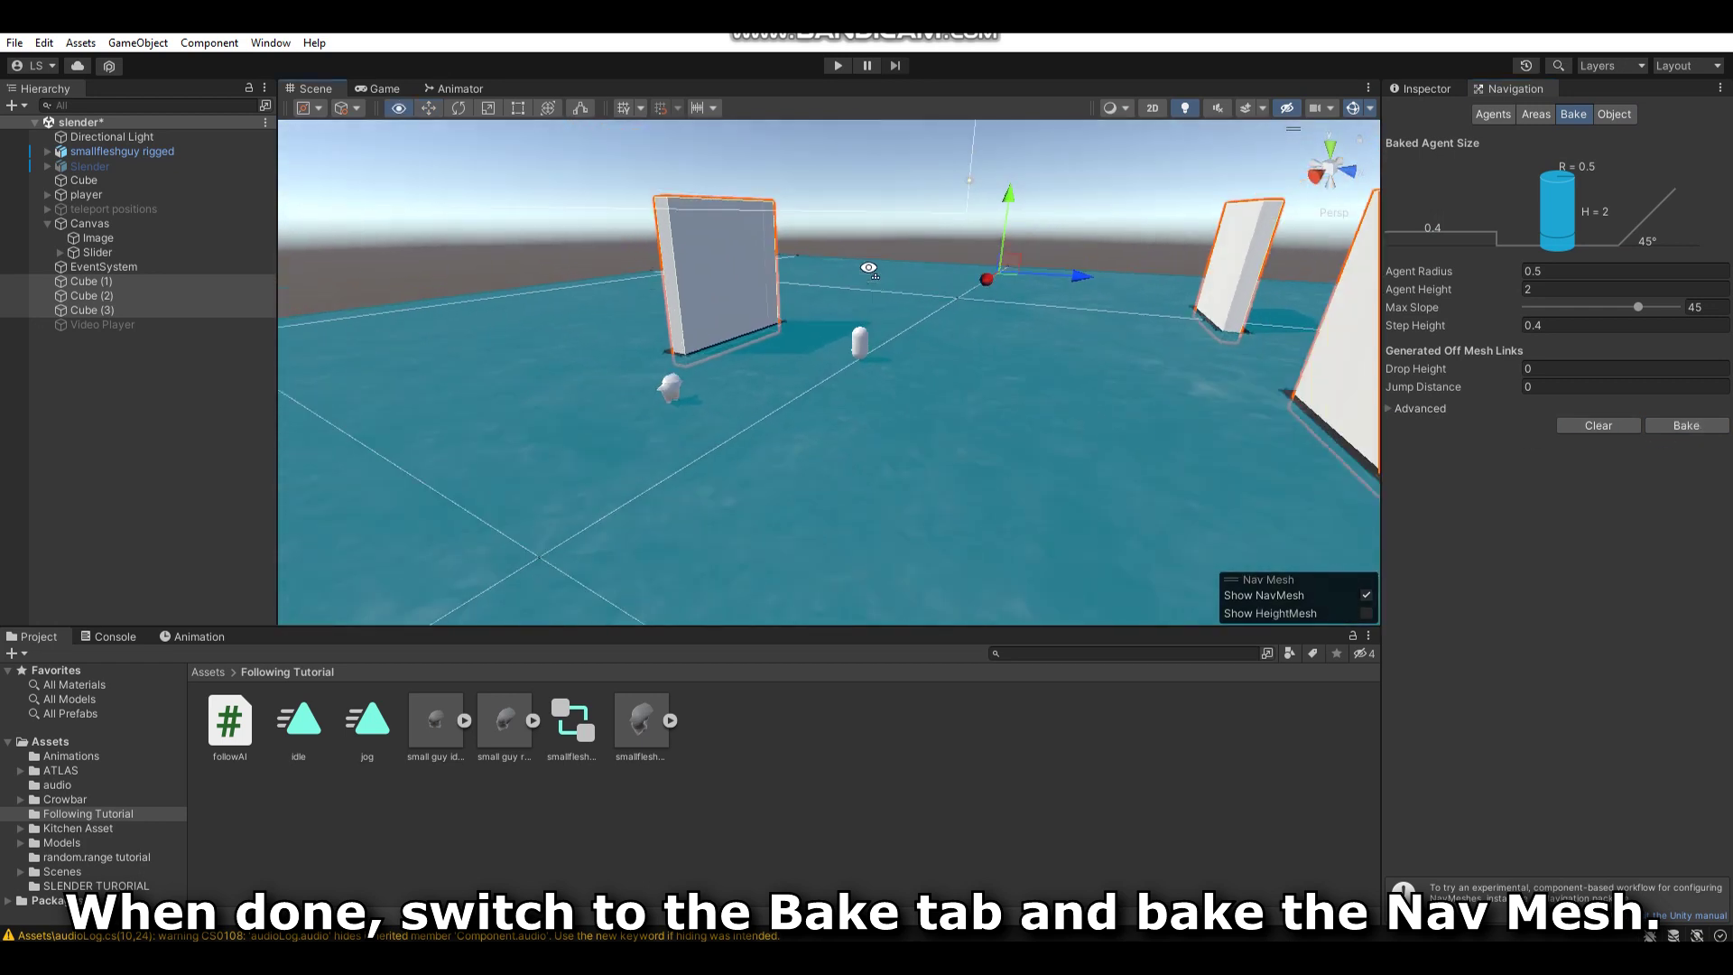
pyautogui.hotkey('ctrl', 's')
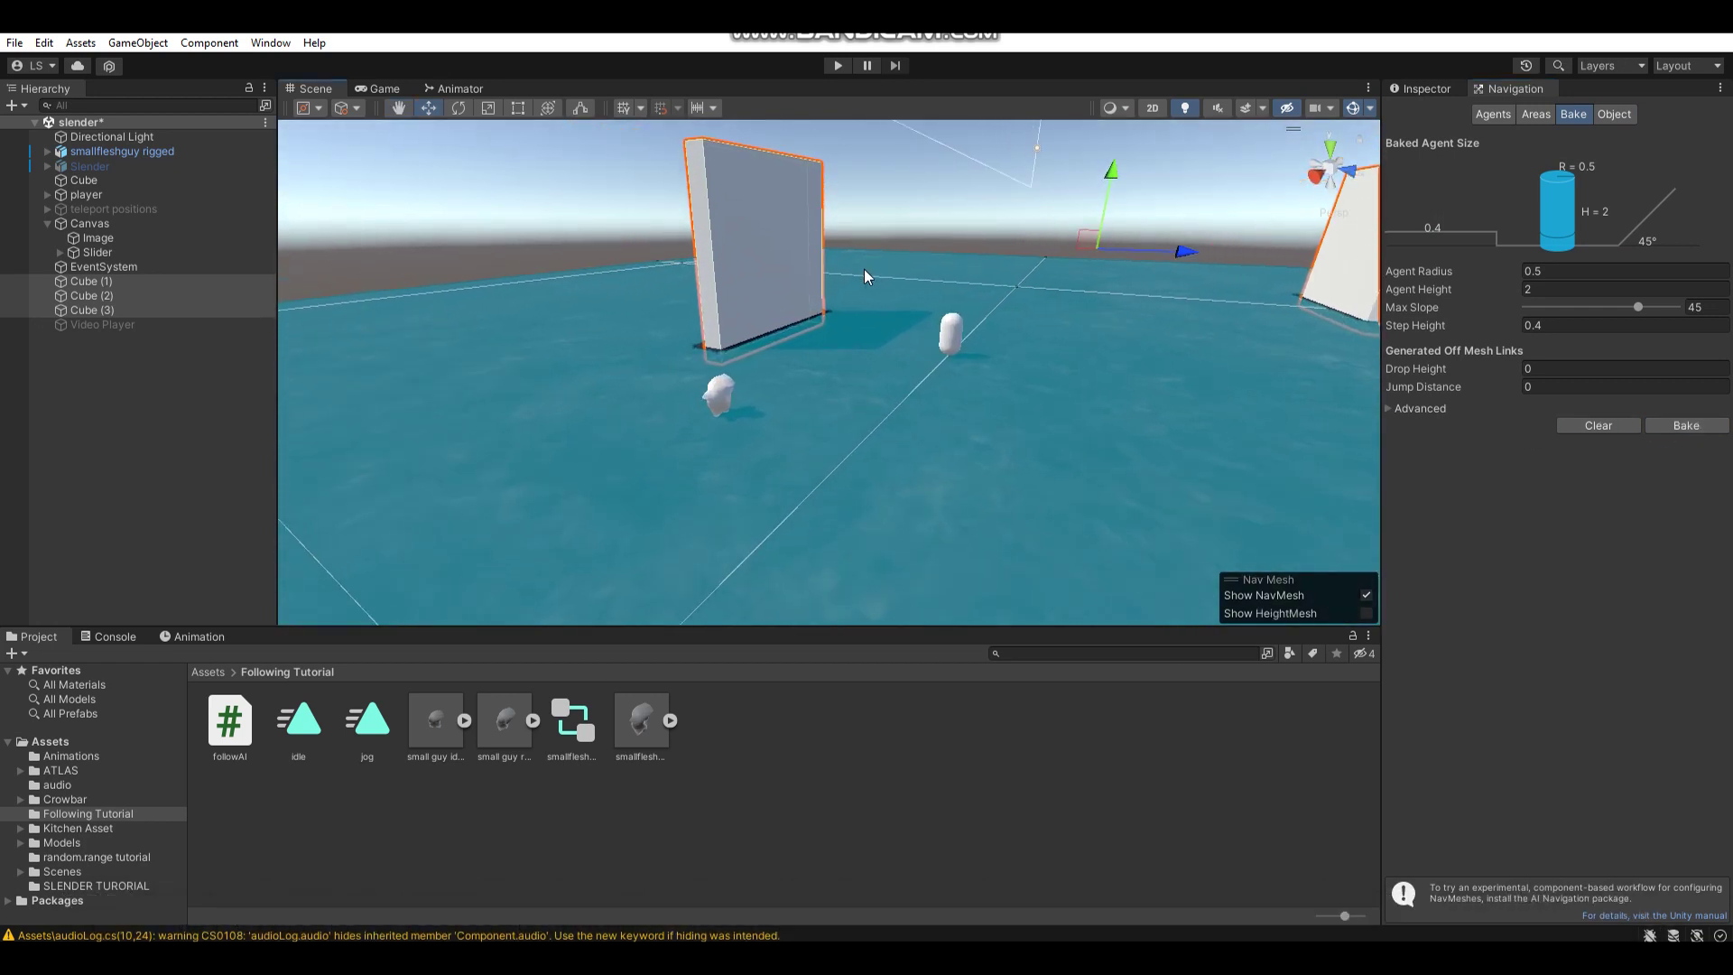
pyautogui.click(840, 66)
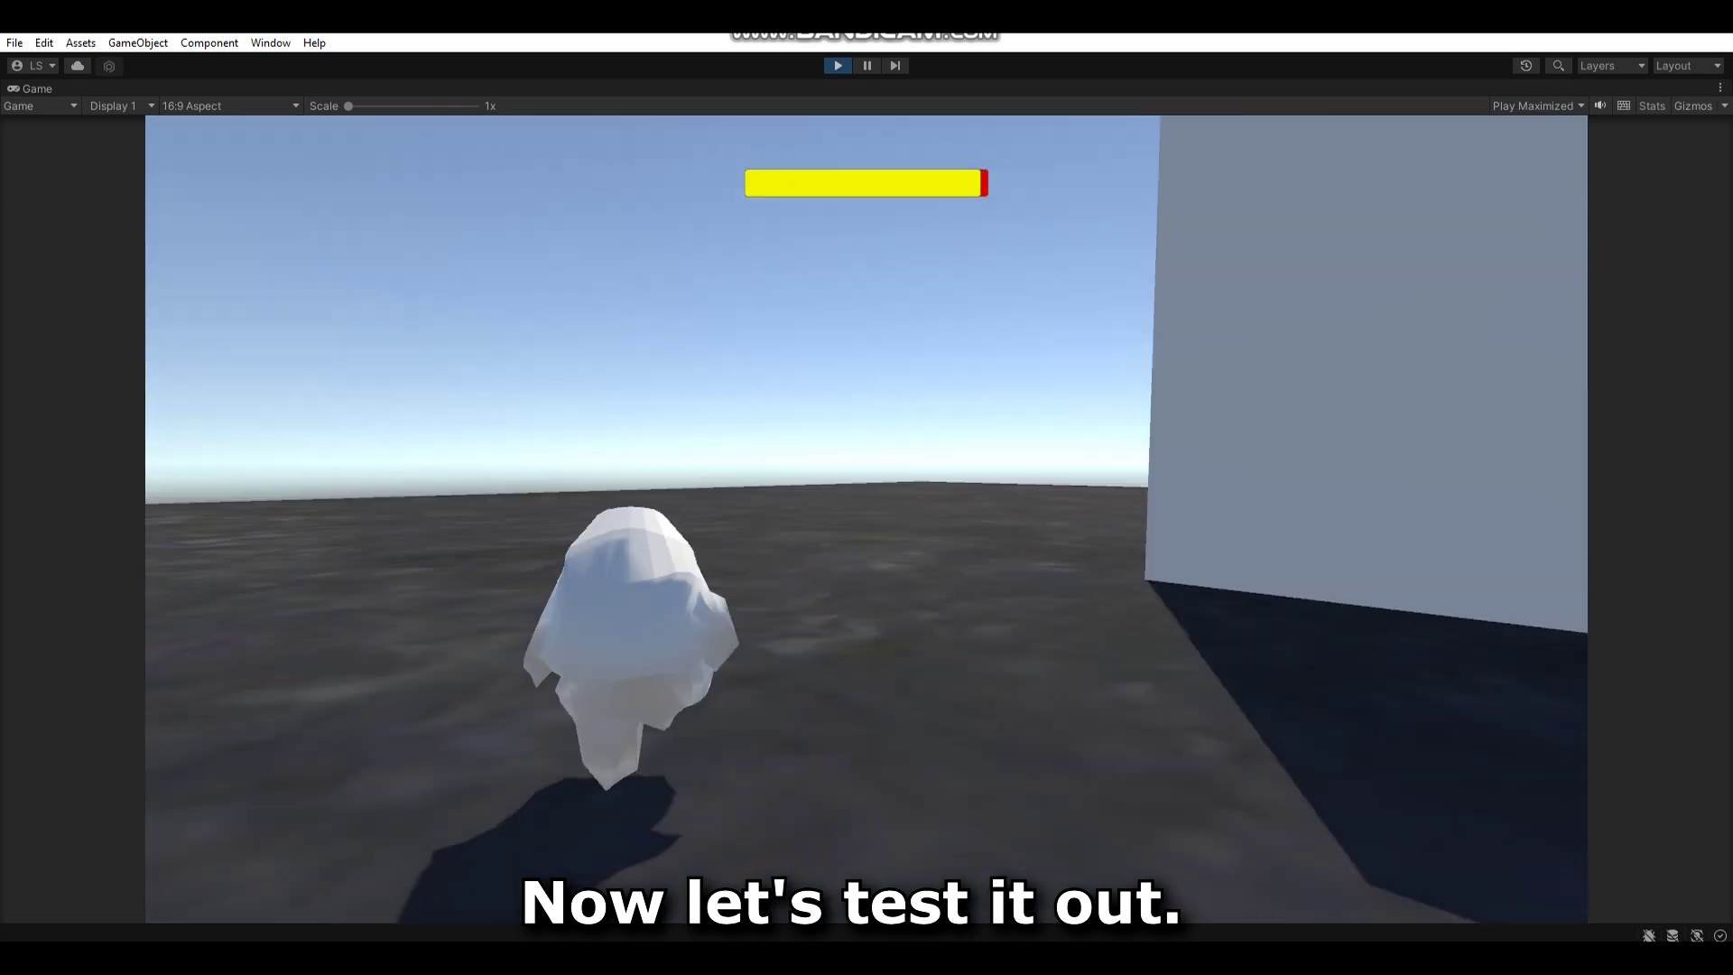
# Walk the player toward the wall, stop Play mode, and delete followAI's inner stopping-distance if-block.
pyautogui.press('w')
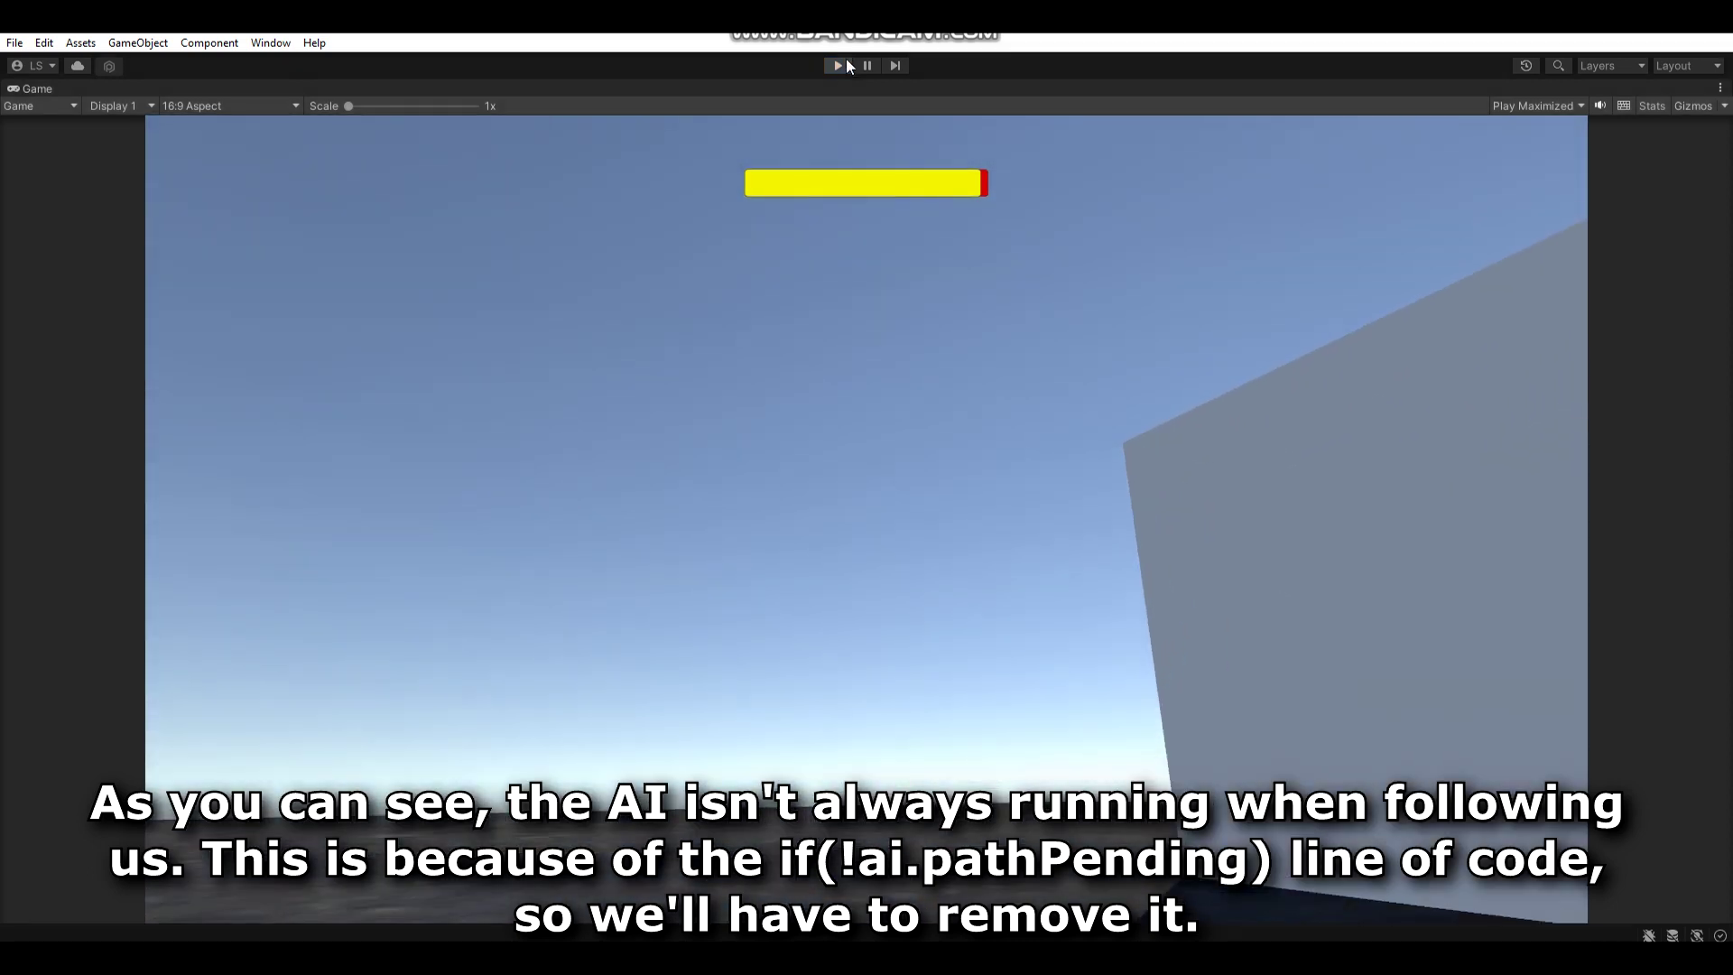
pyautogui.click(839, 65)
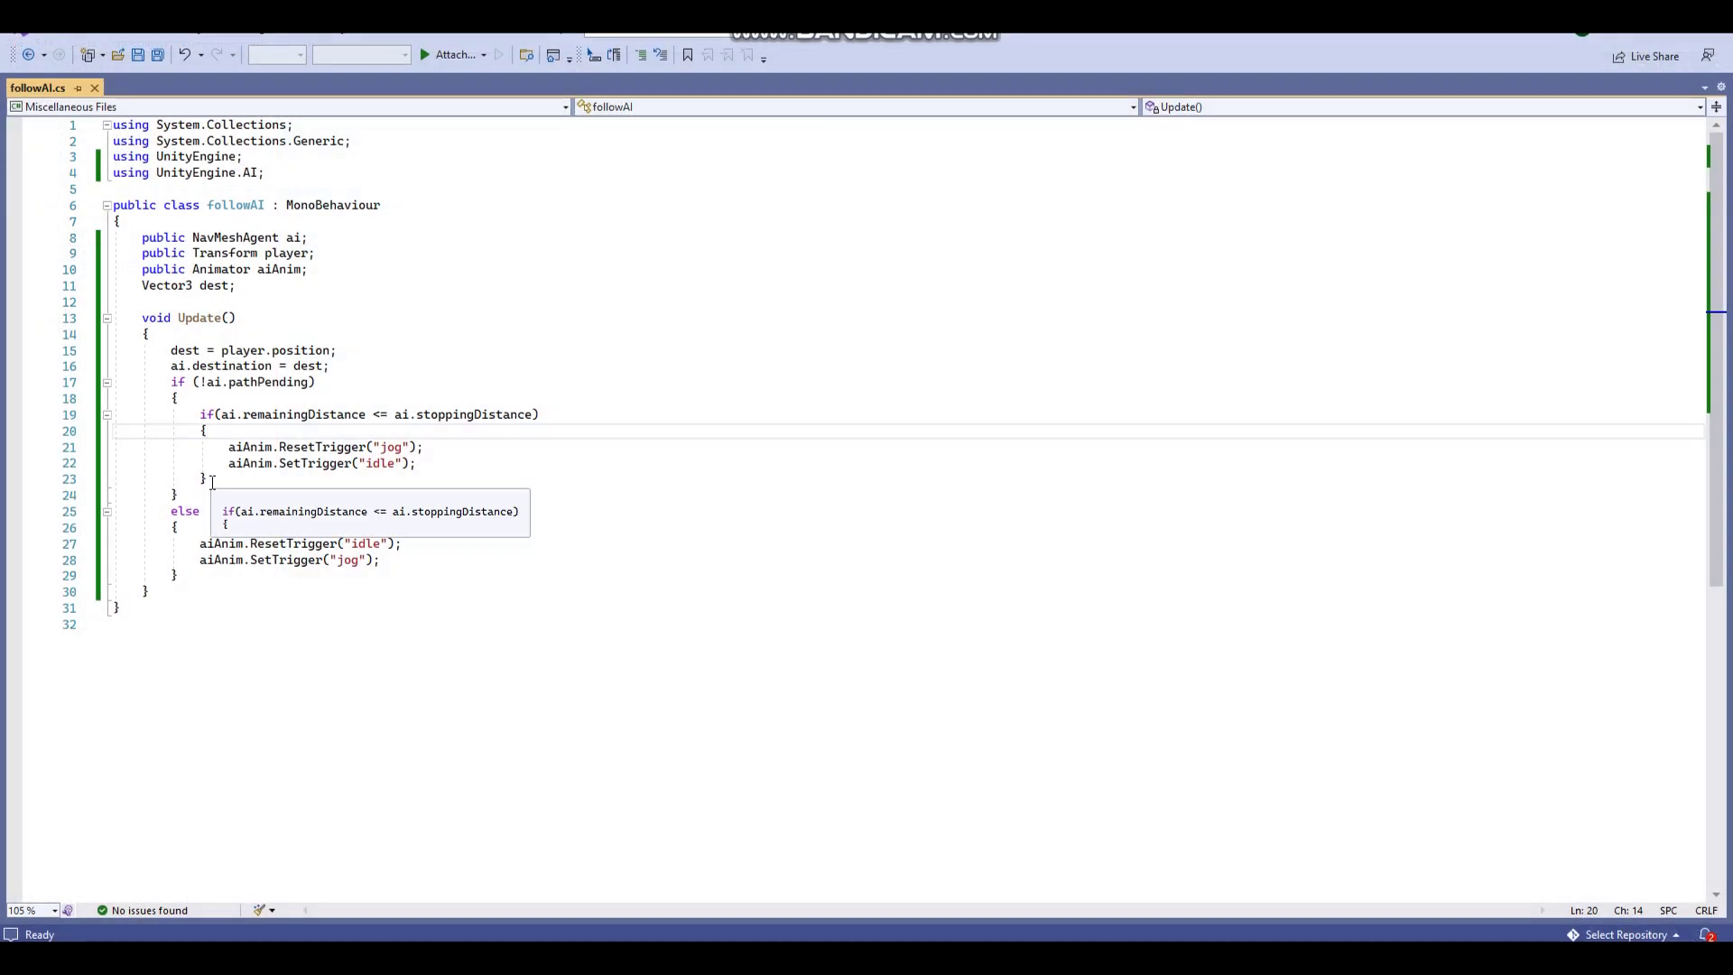
pyautogui.moveTo(208, 479)
pyautogui.mouseDown()
pyautogui.moveTo(201, 414)
pyautogui.moveTo(181, 414)
pyautogui.moveTo(174, 382)
pyautogui.mouseUp()
pyautogui.press('Delete')
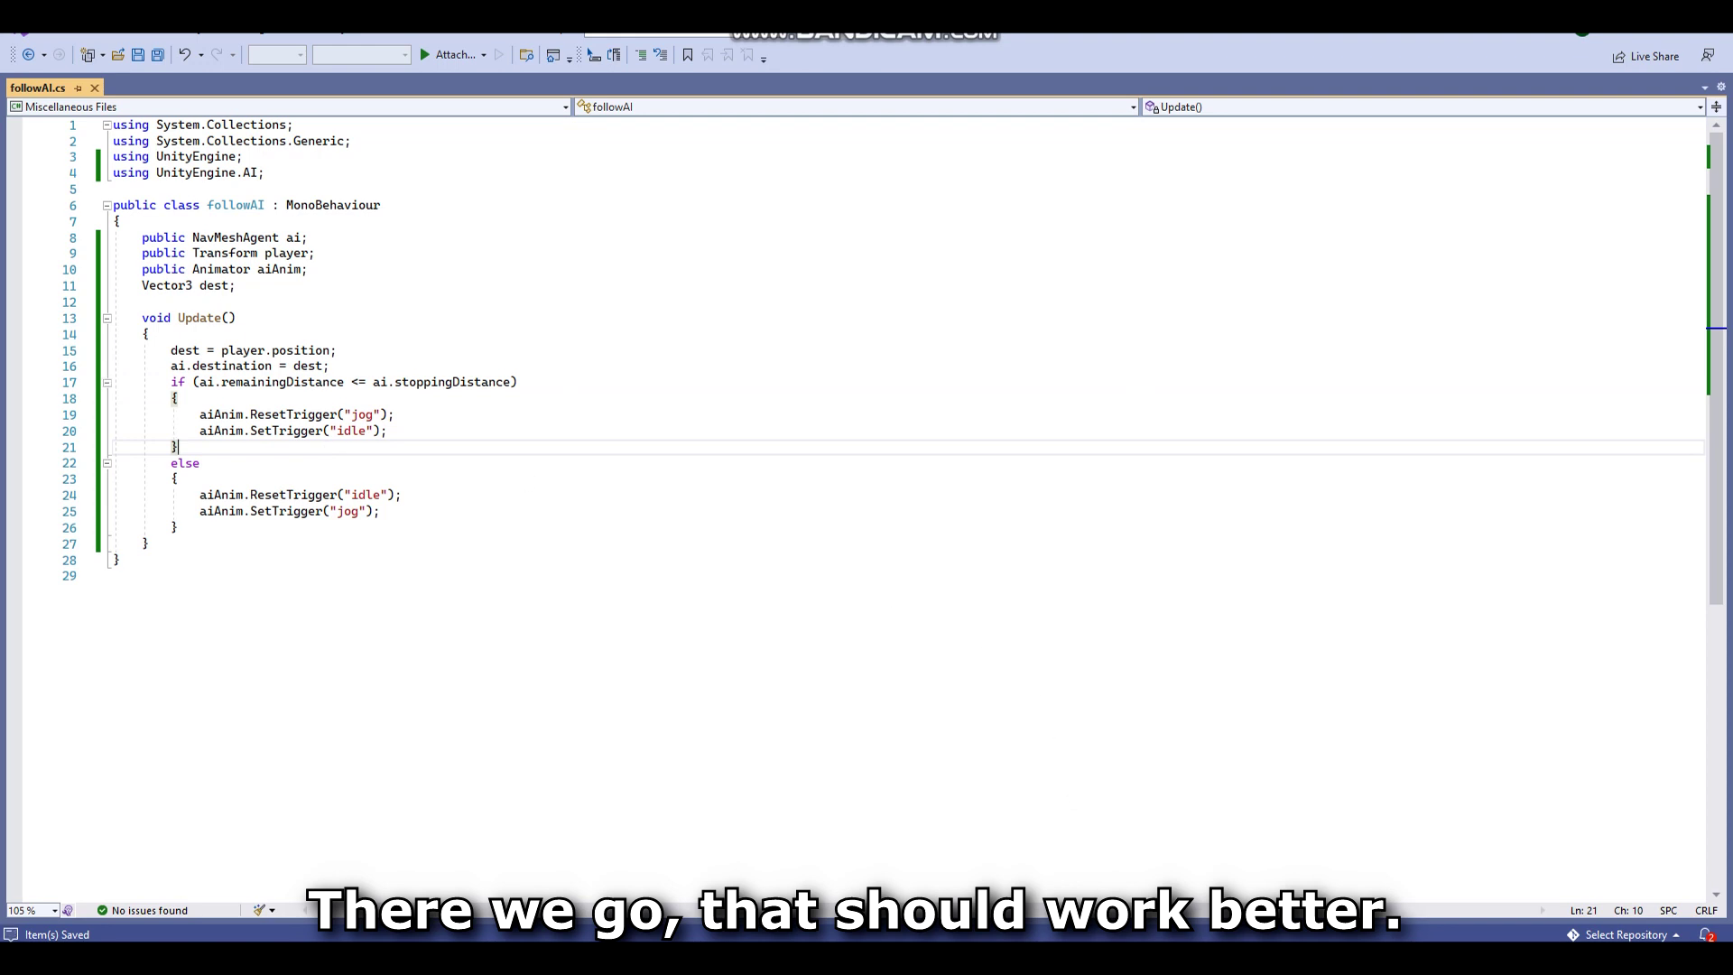
# Switch back to Unity with Alt+Tab so it reloads the revised followAI script.
pyautogui.hotkey('alt', 'Tab')
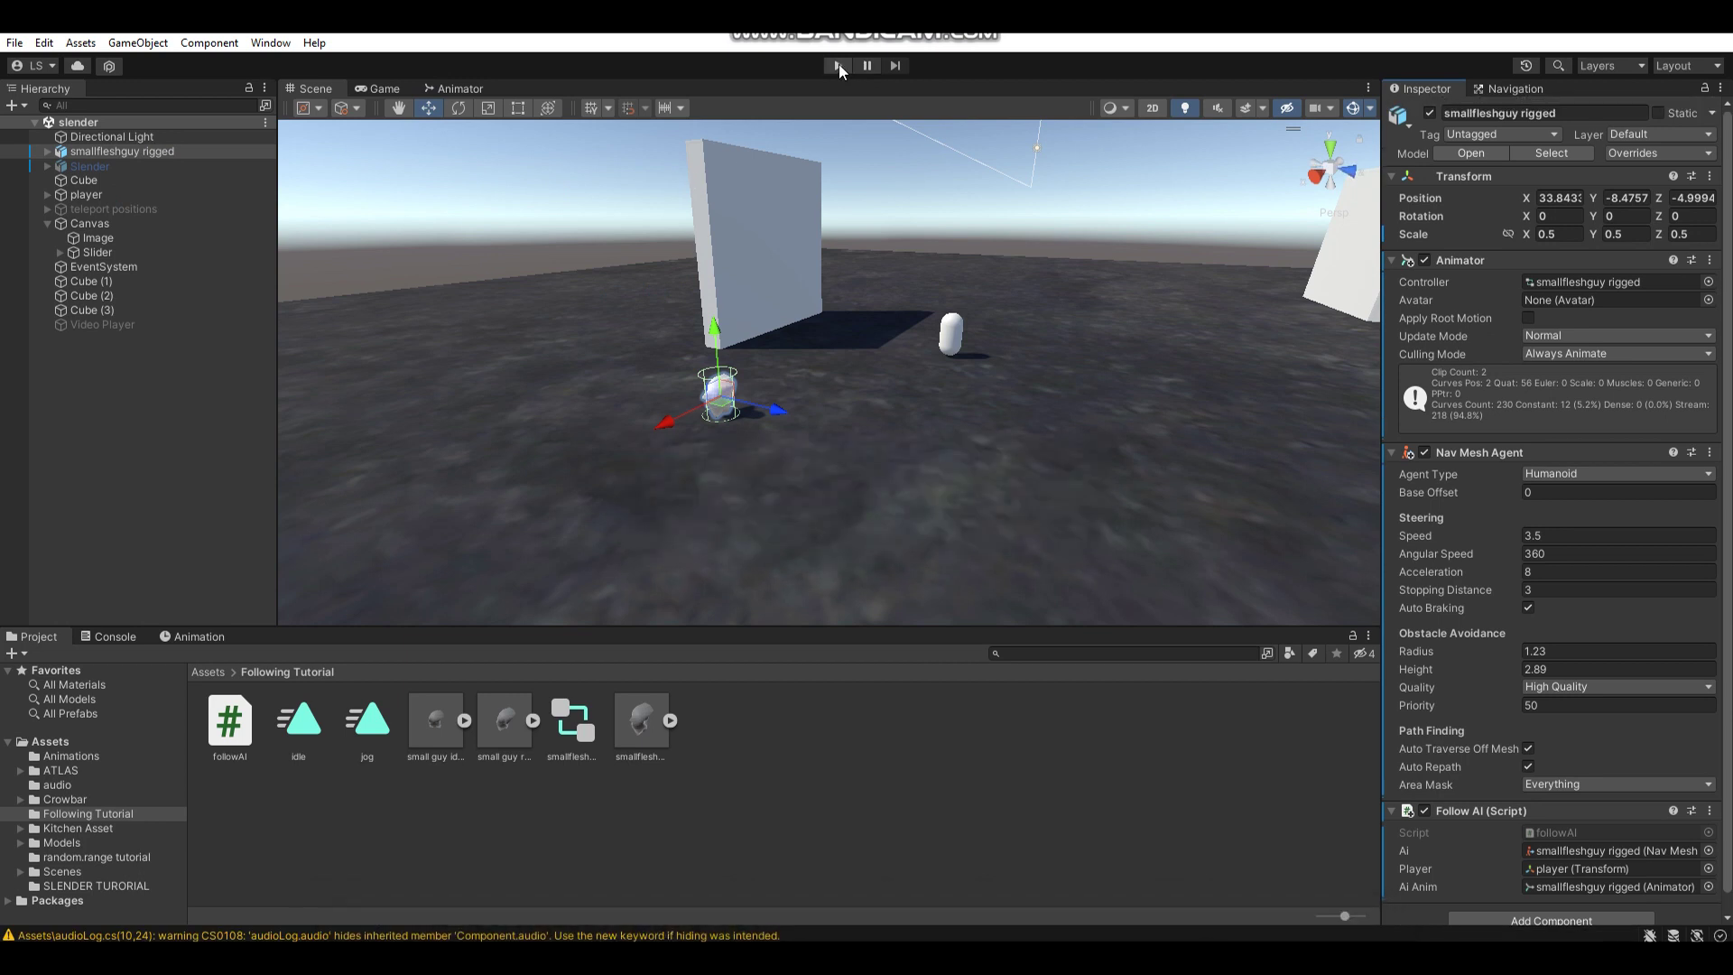
# Enter Play mode again to retest the companion with the revised followAI script.
pyautogui.click(838, 63)
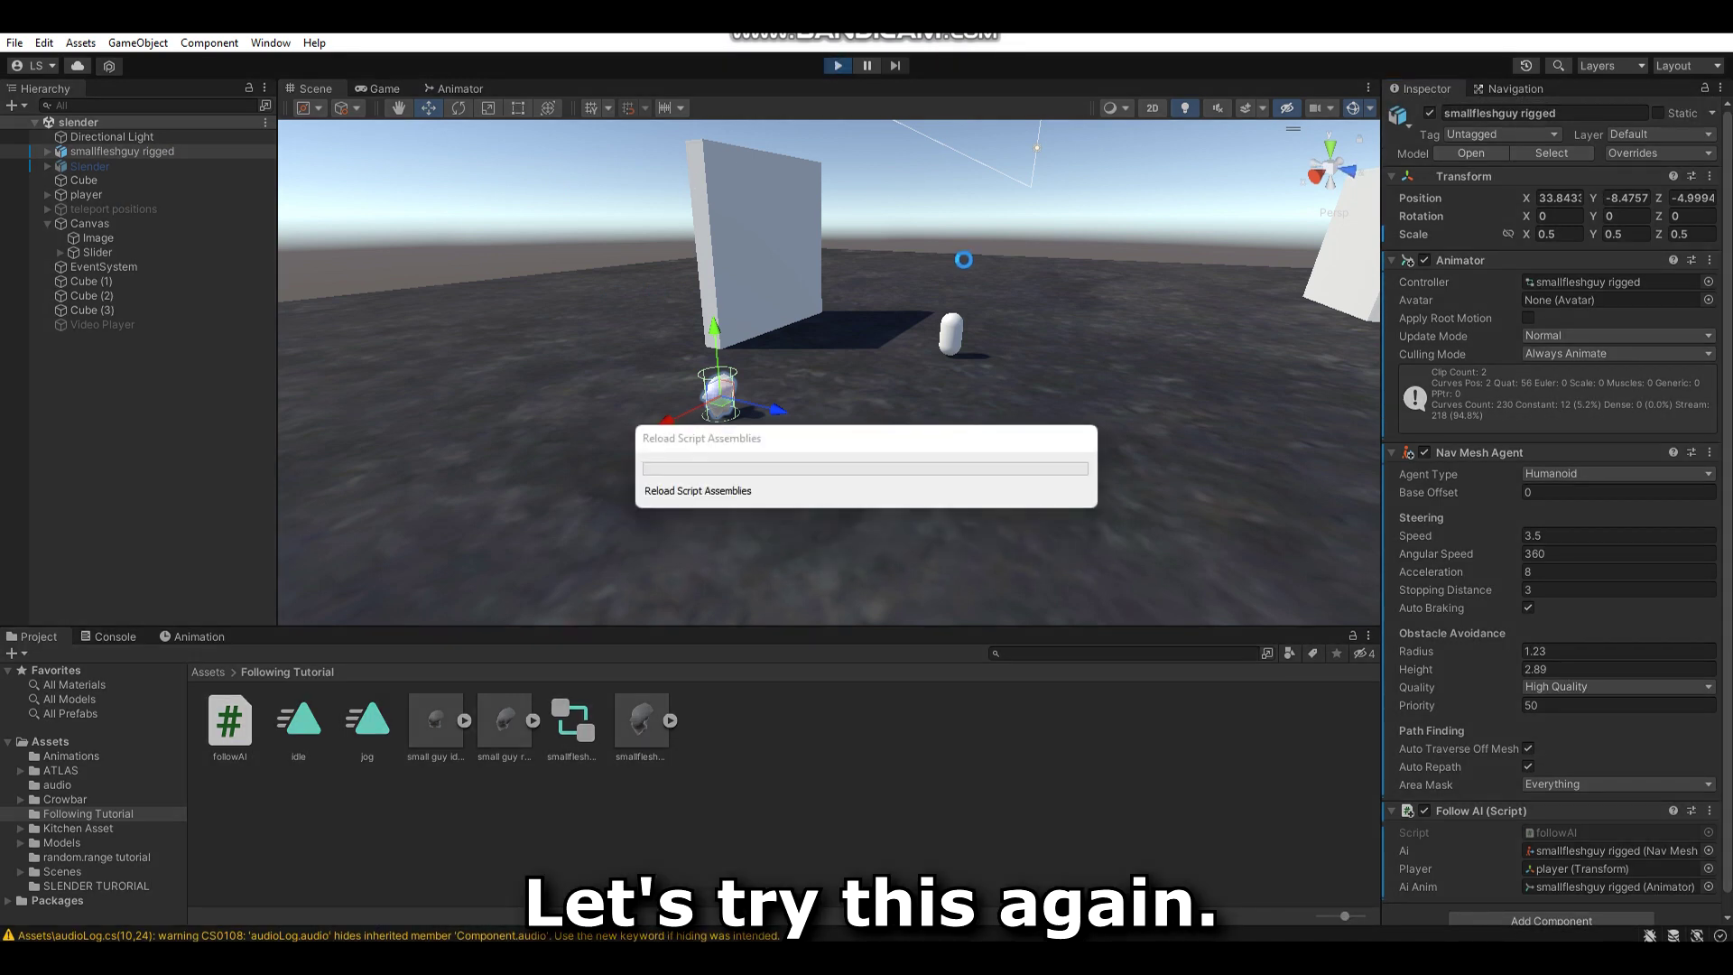